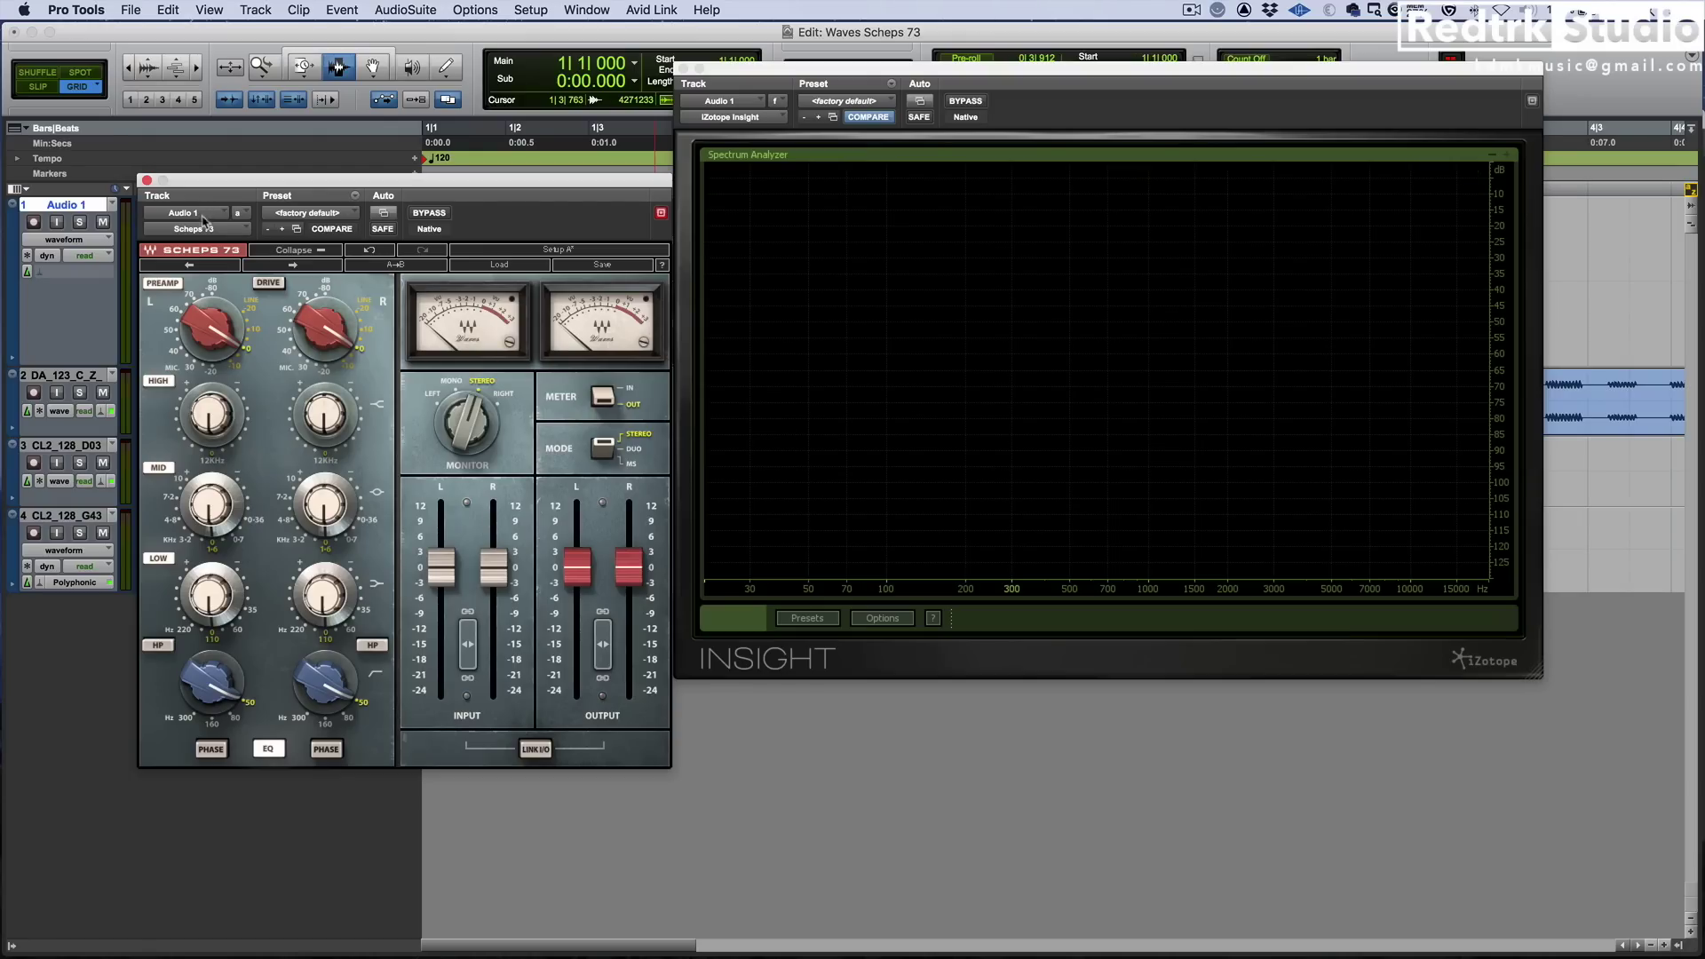
Toggle the Scheps 73 preamp and play the Audio 1 test tone to view its spectrum in Insight
{"action": "left_click", "coordinate": [169, 283]}
{"action": "key", "text": "space"}
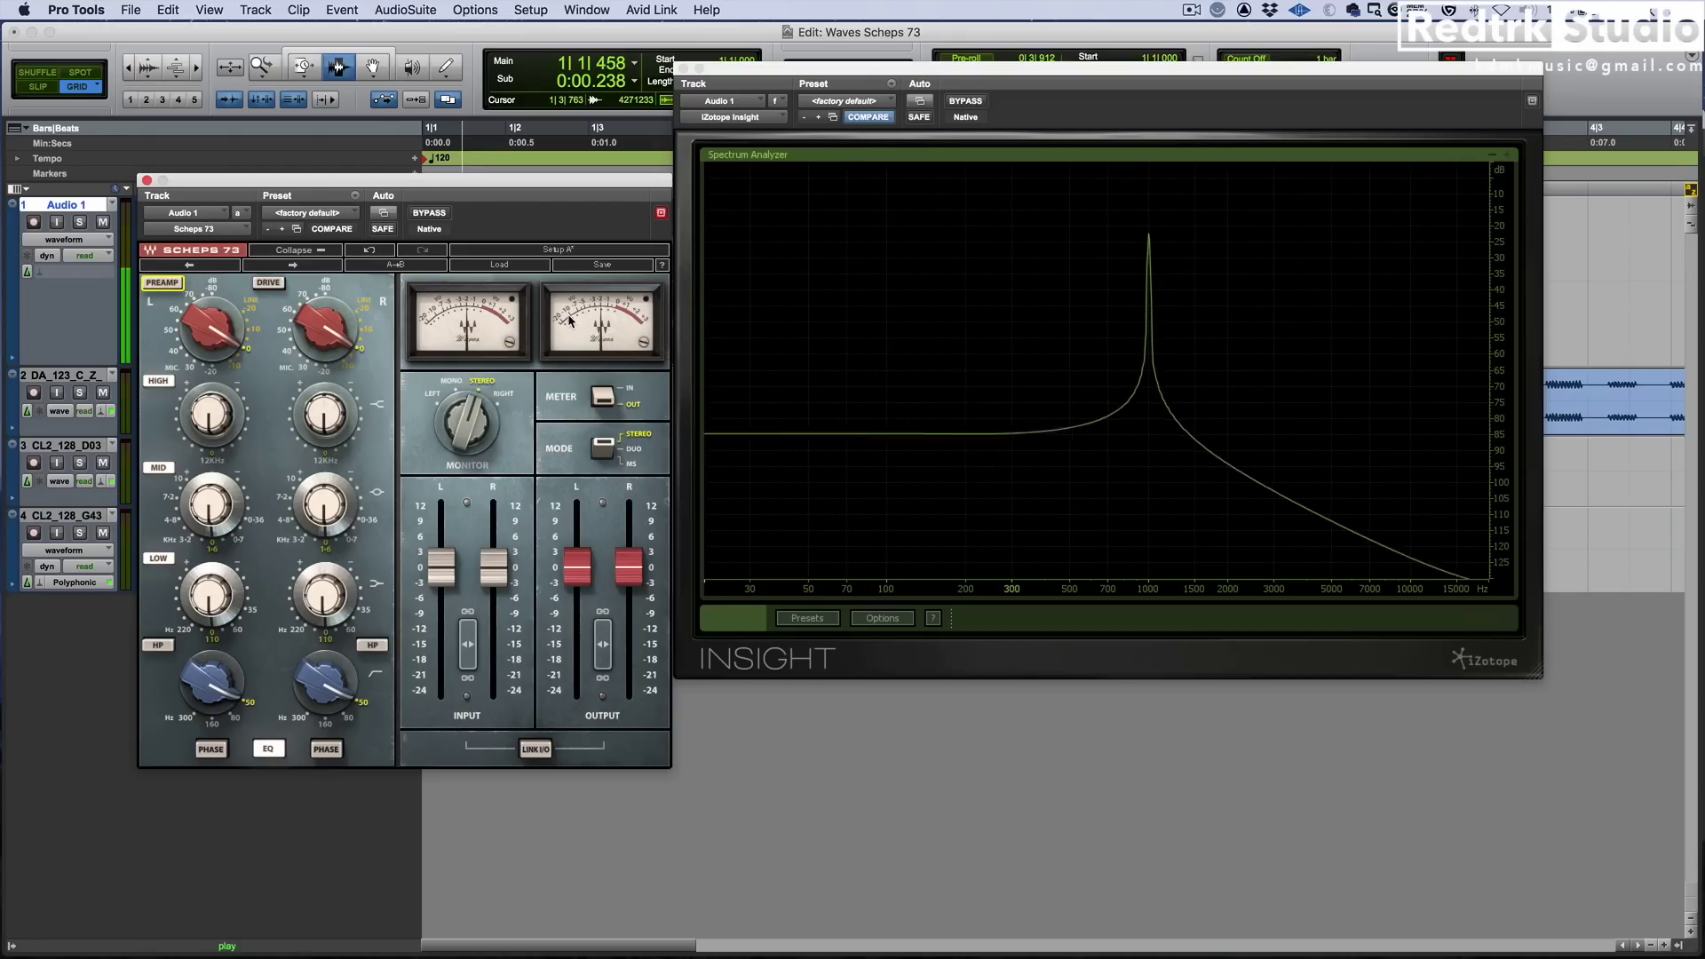
{"action": "key", "text": "space"}
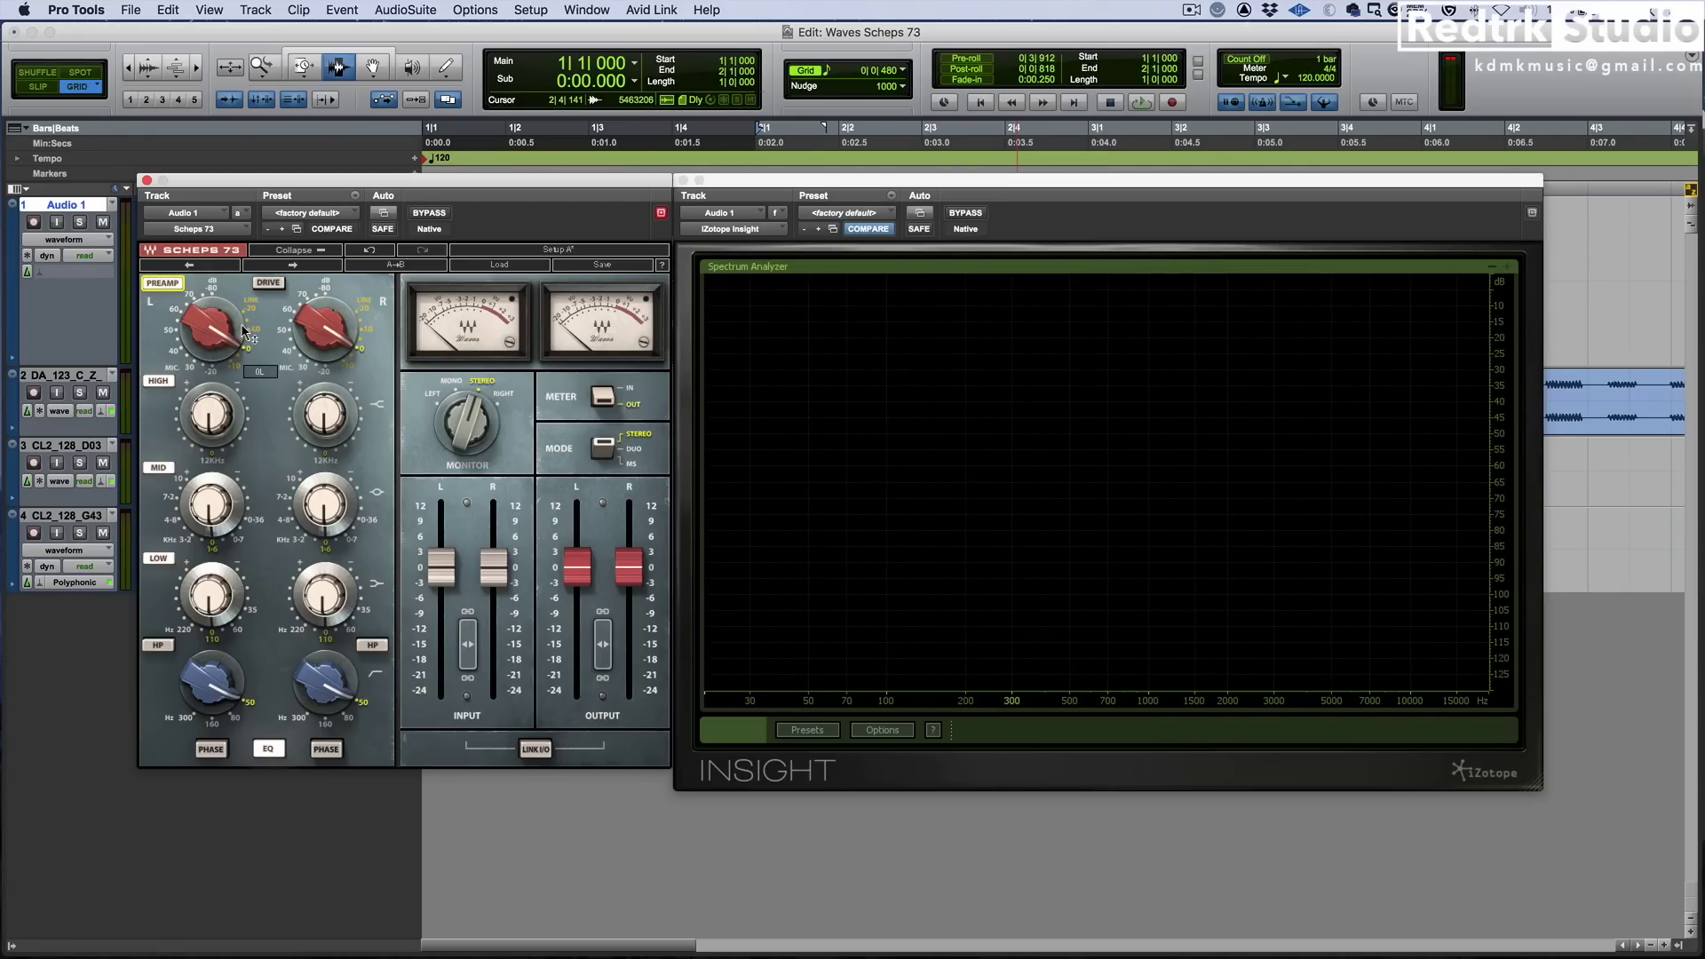
Raise the preamp's line gain to 5 while playing the test tone
{"action": "key", "text": "space"}
{"action": "mouse_move", "coordinate": [213, 330]}
{"action": "left_mouse_down"}
{"action": "mouse_move", "coordinate": [213, 299]}
{"action": "mouse_move", "coordinate": [213, 364]}
{"action": "mouse_move", "coordinate": [213, 326]}
{"action": "left_mouse_up"}
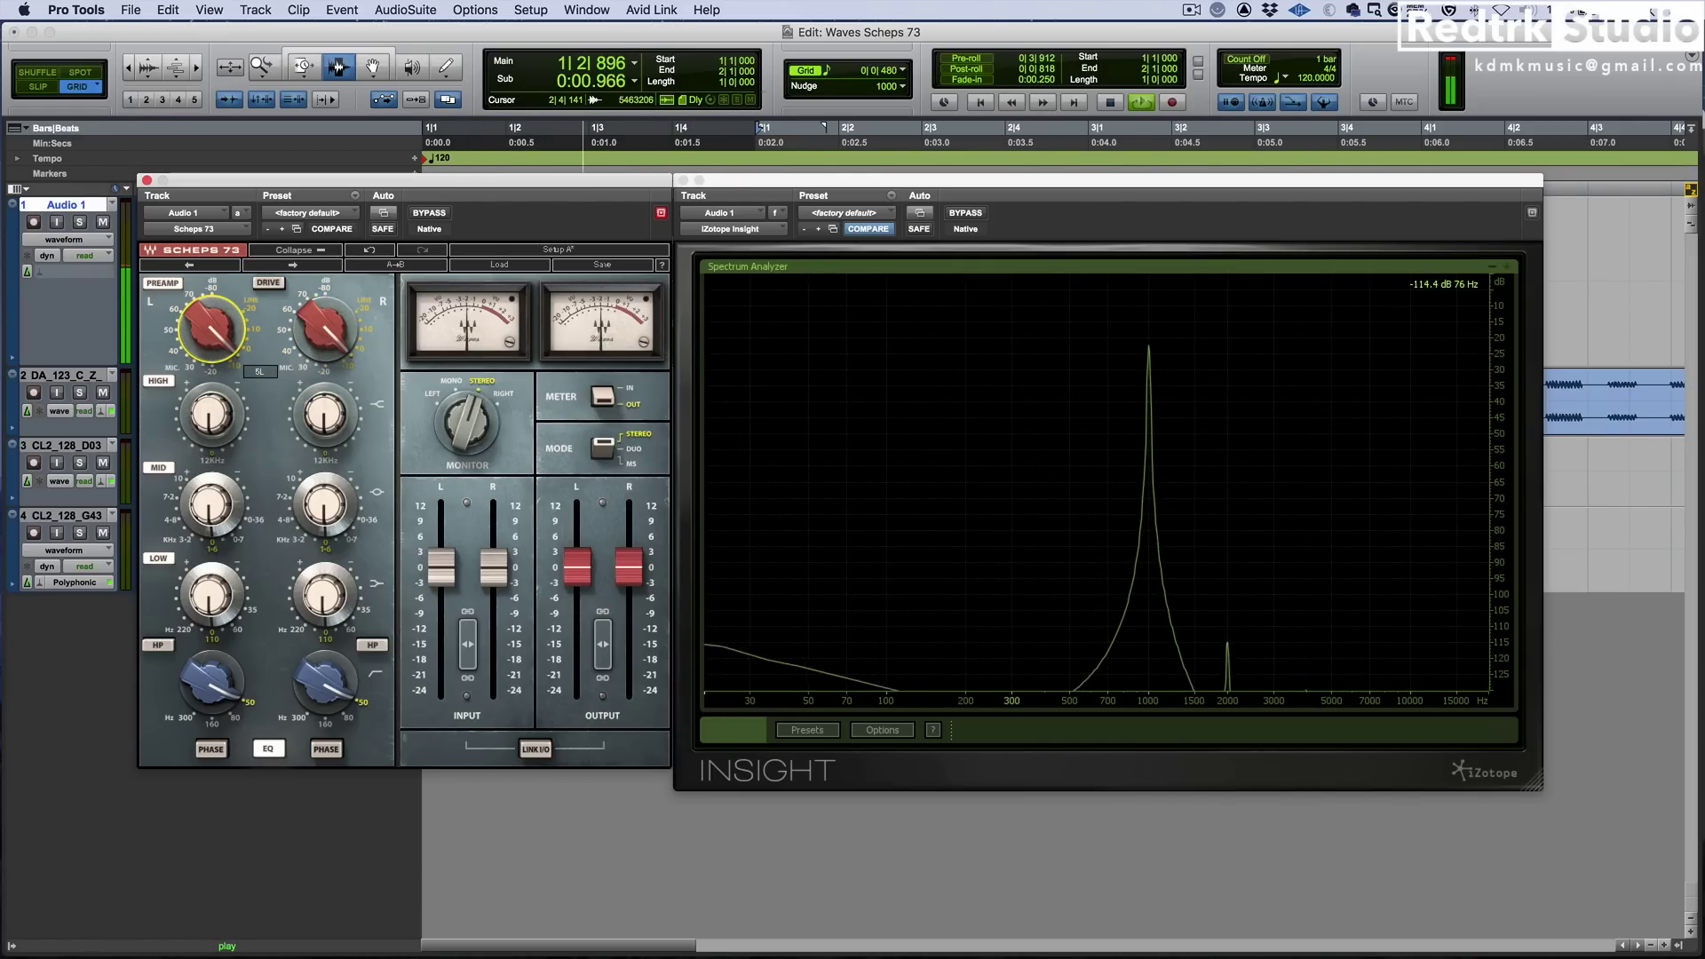
{"action": "key", "text": "space"}
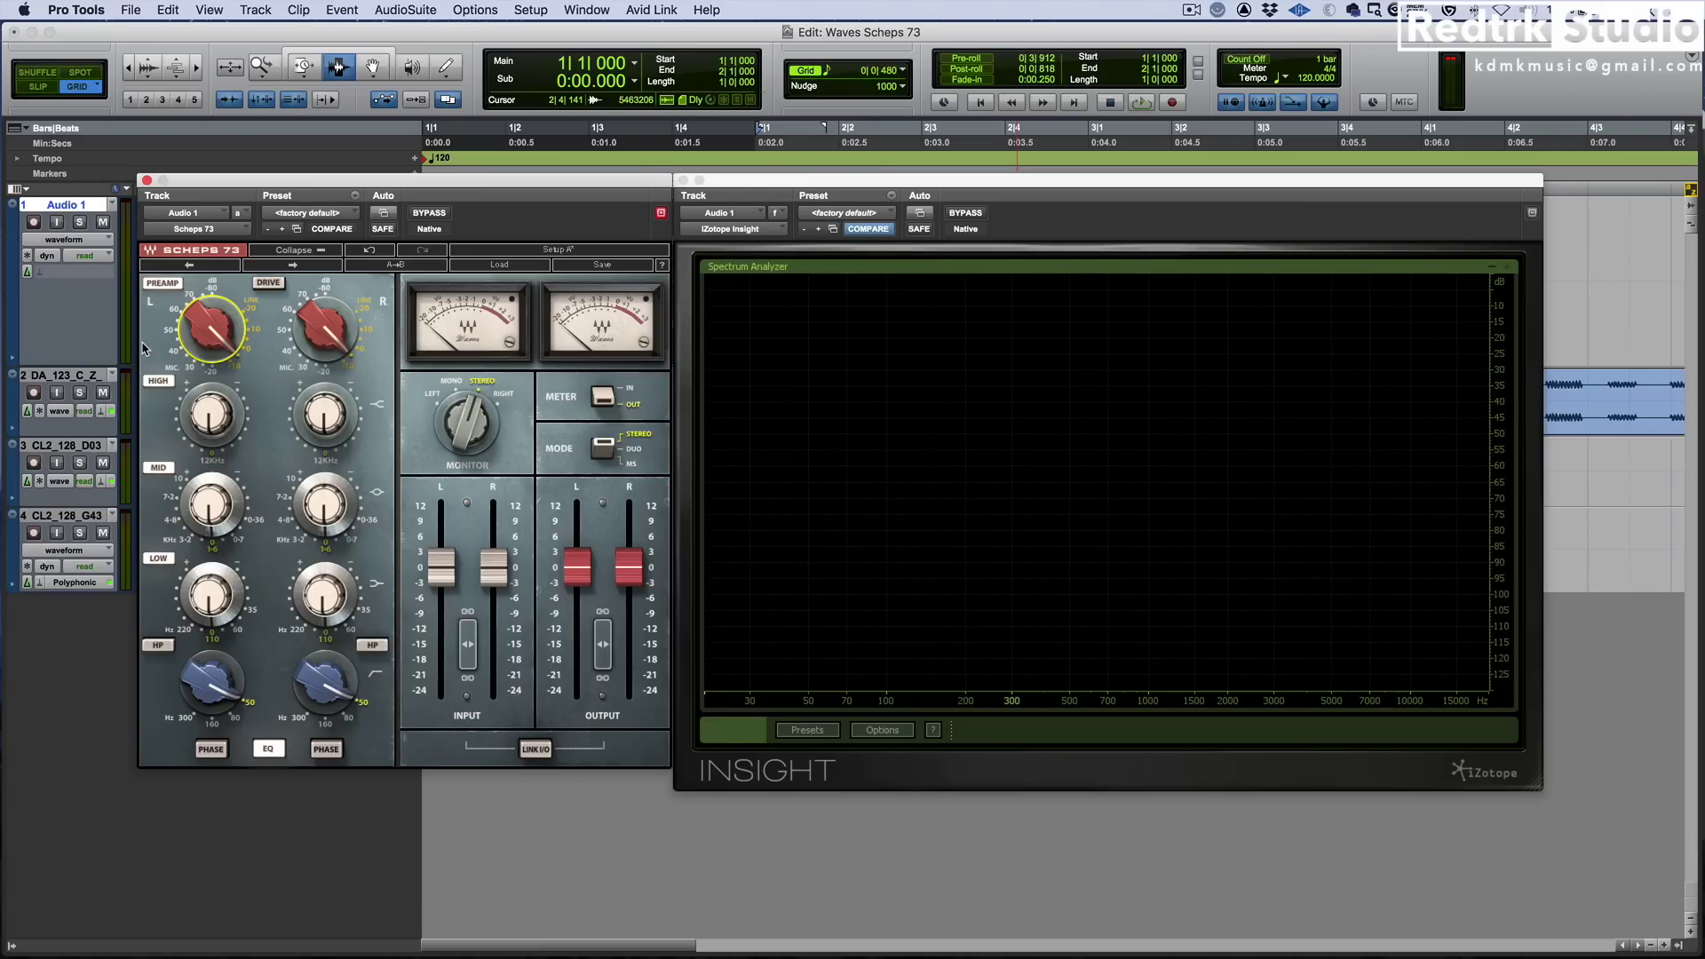
Set the preamp to mic gain 20 and compare the test tone's harmonics with Drive on and off
{"action": "mouse_move", "coordinate": [209, 343]}
{"action": "left_click", "coordinate": [268, 283]}
{"action": "key", "text": "space"}
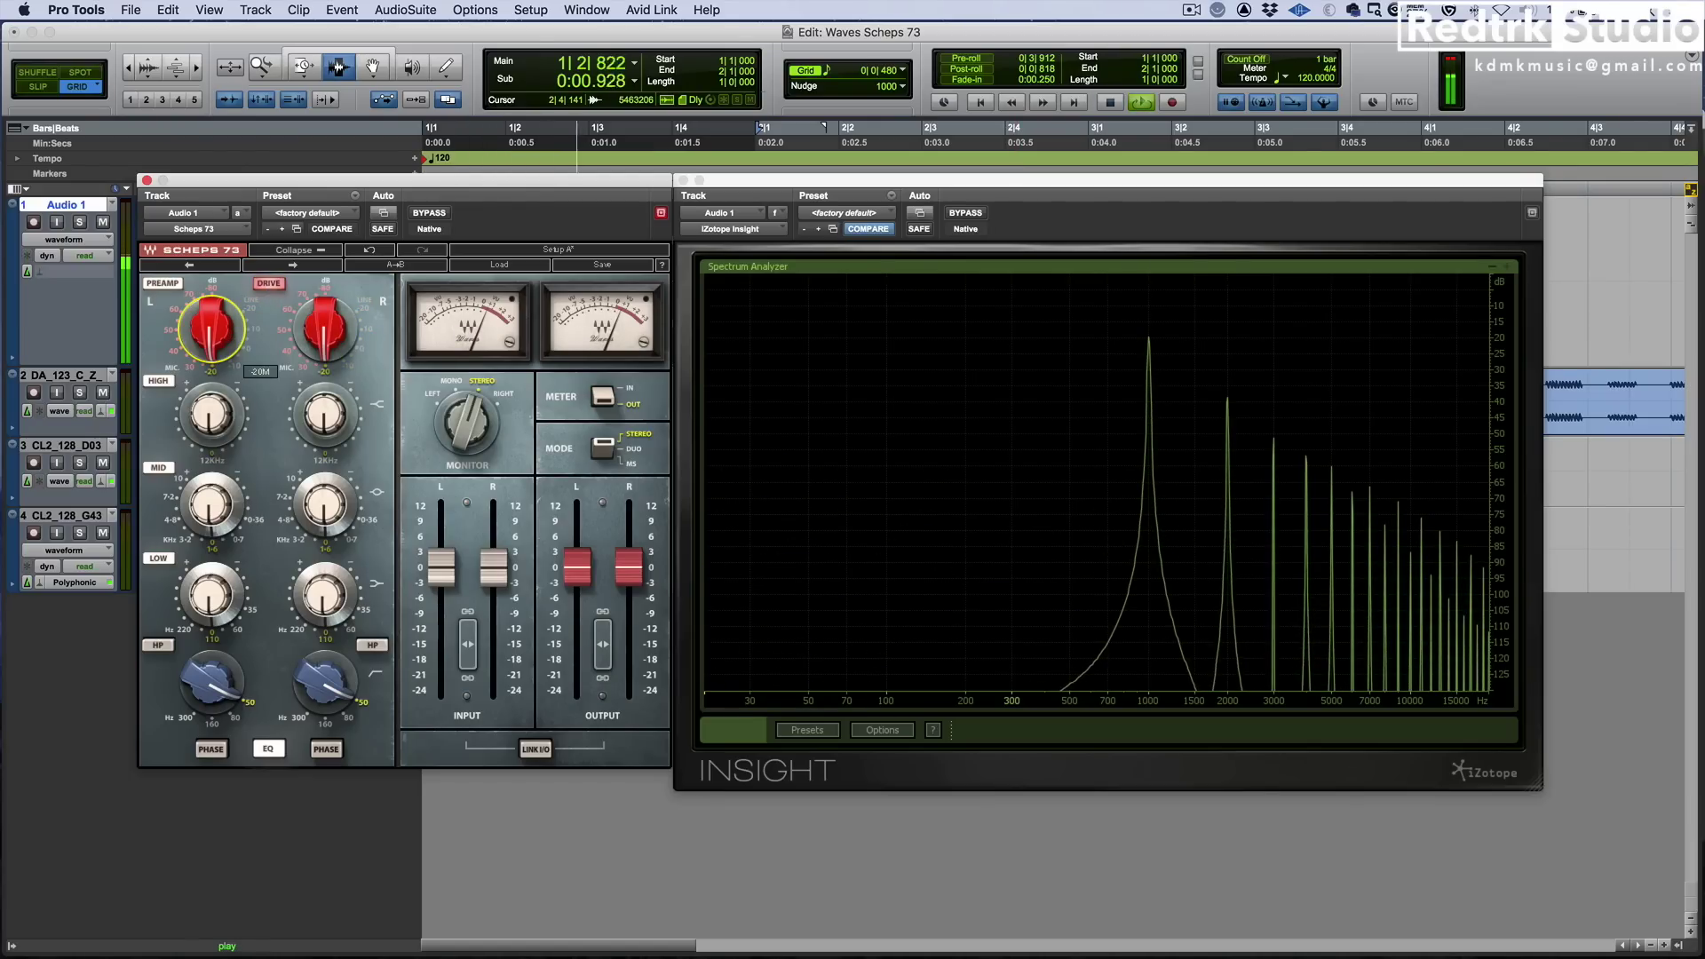
{"action": "left_click_drag", "start_coordinate": [210, 328], "coordinate": [210, 236]}
{"action": "left_click", "coordinate": [268, 283]}
{"action": "key", "text": "space"}
{"action": "left_click", "coordinate": [268, 285]}
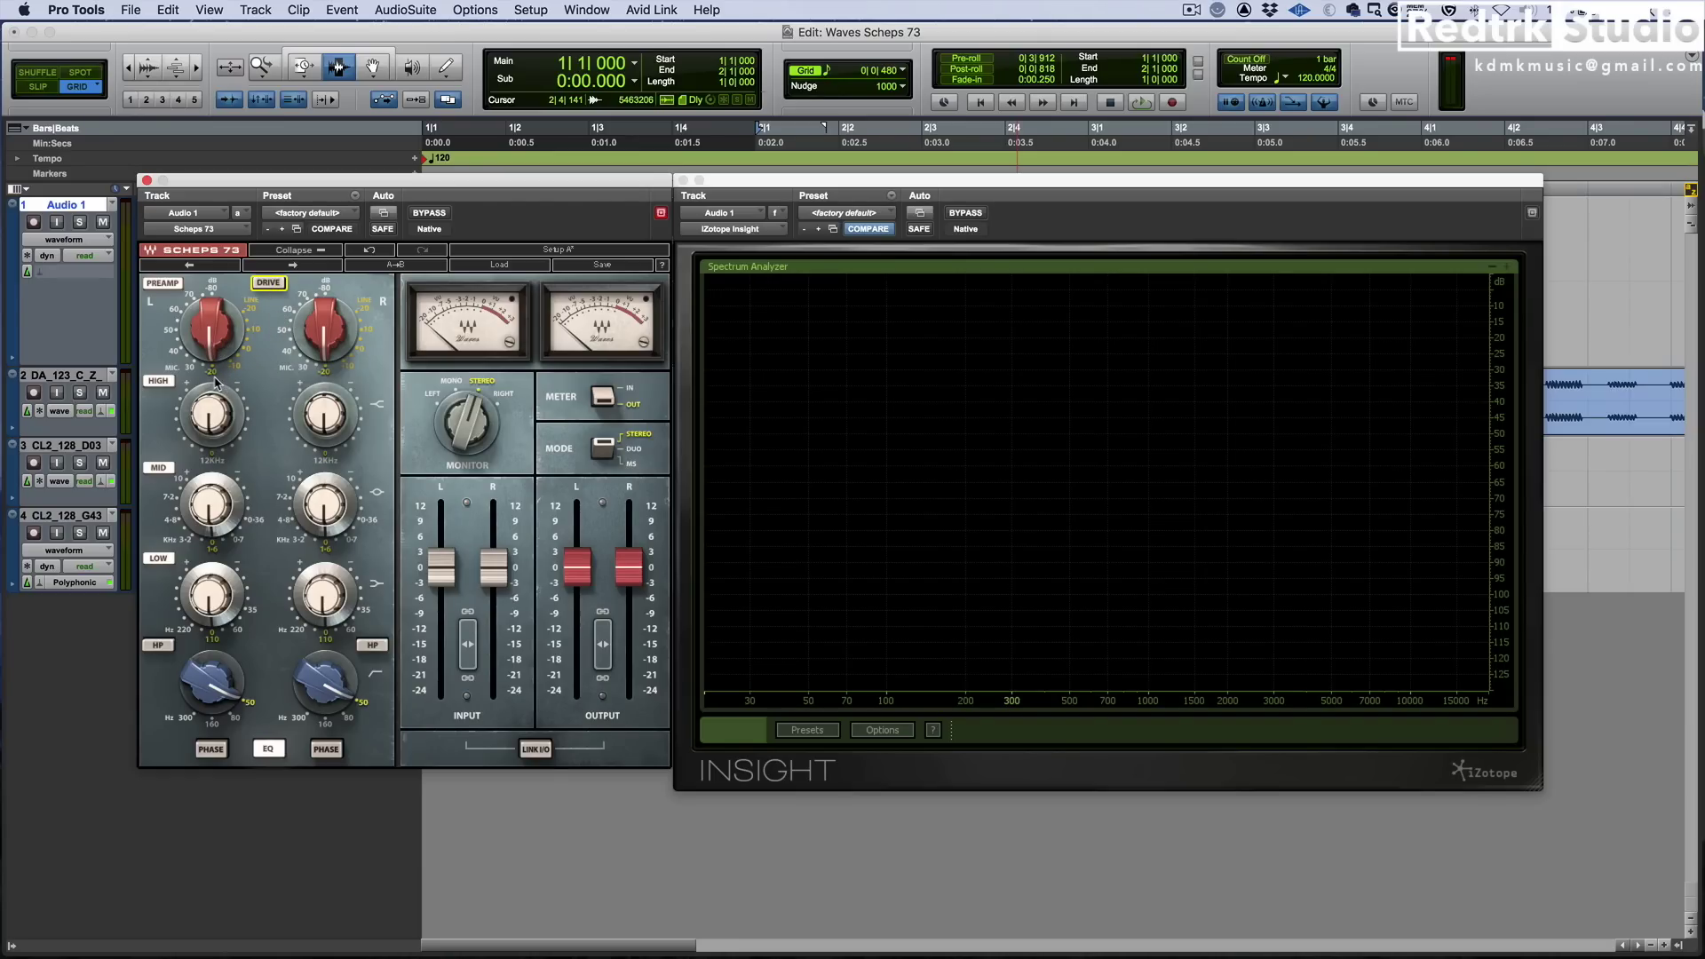
In PluginDoctor, switch Scheps 73's High, Mid and Low bands off and back on to compare the frequency response
{"action": "mouse_move", "coordinate": [214, 378]}
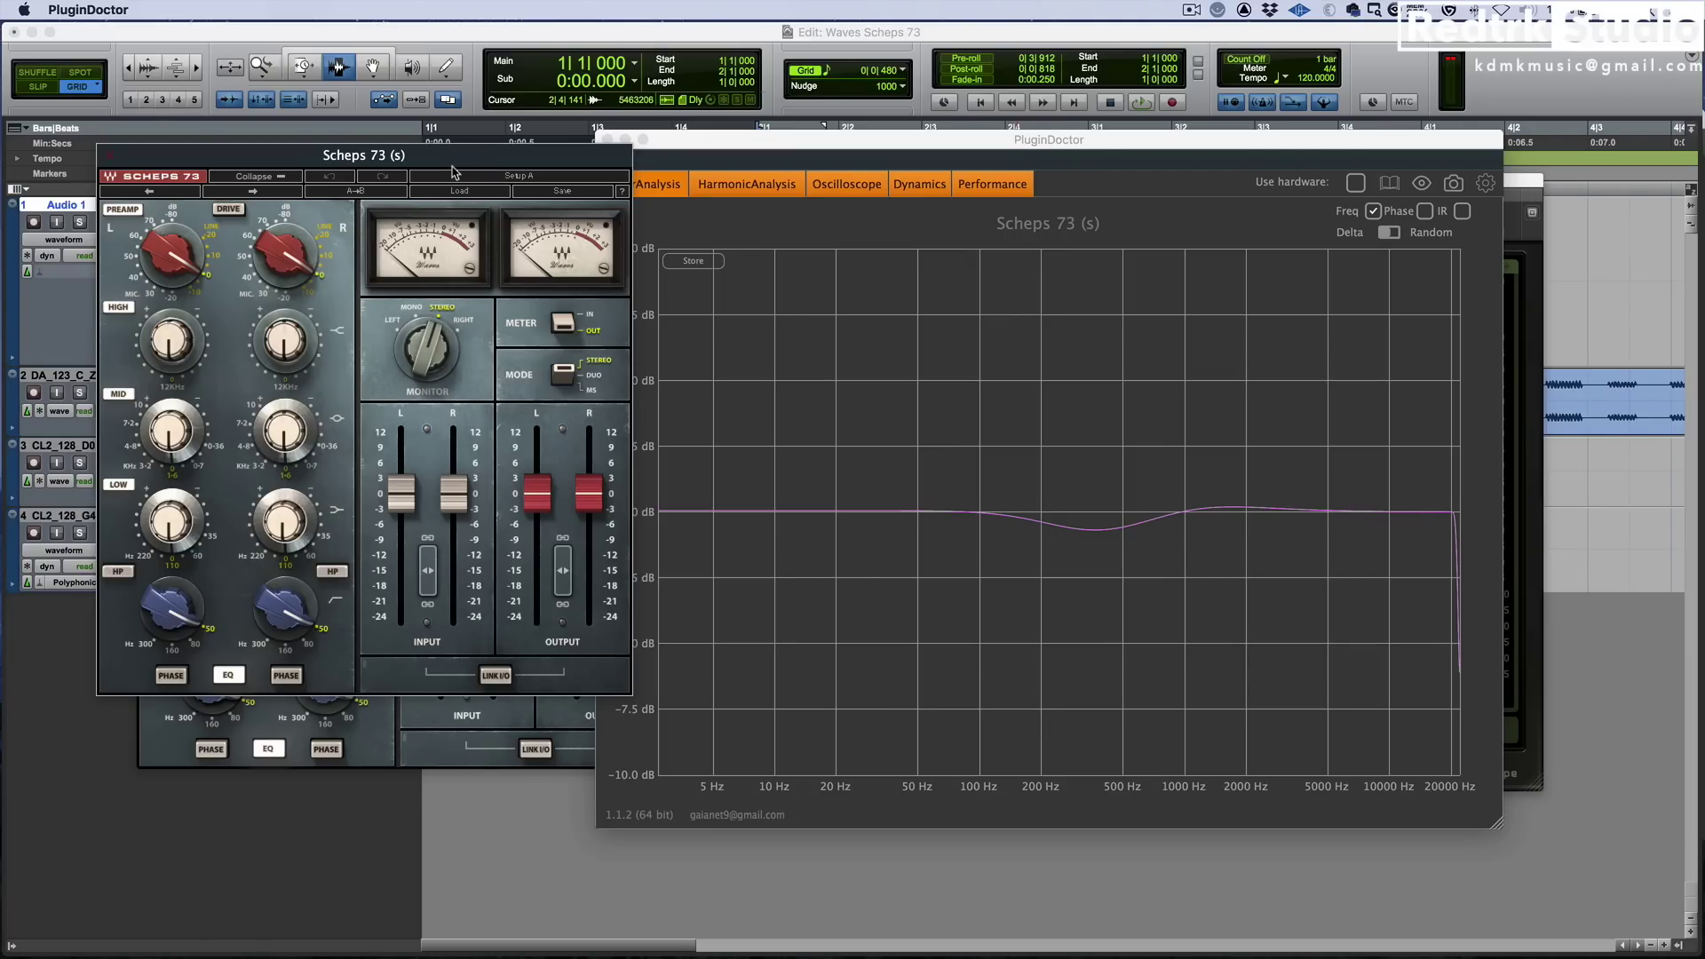
{"action": "left_click_drag", "start_coordinate": [455, 160], "coordinate": [436, 161]}
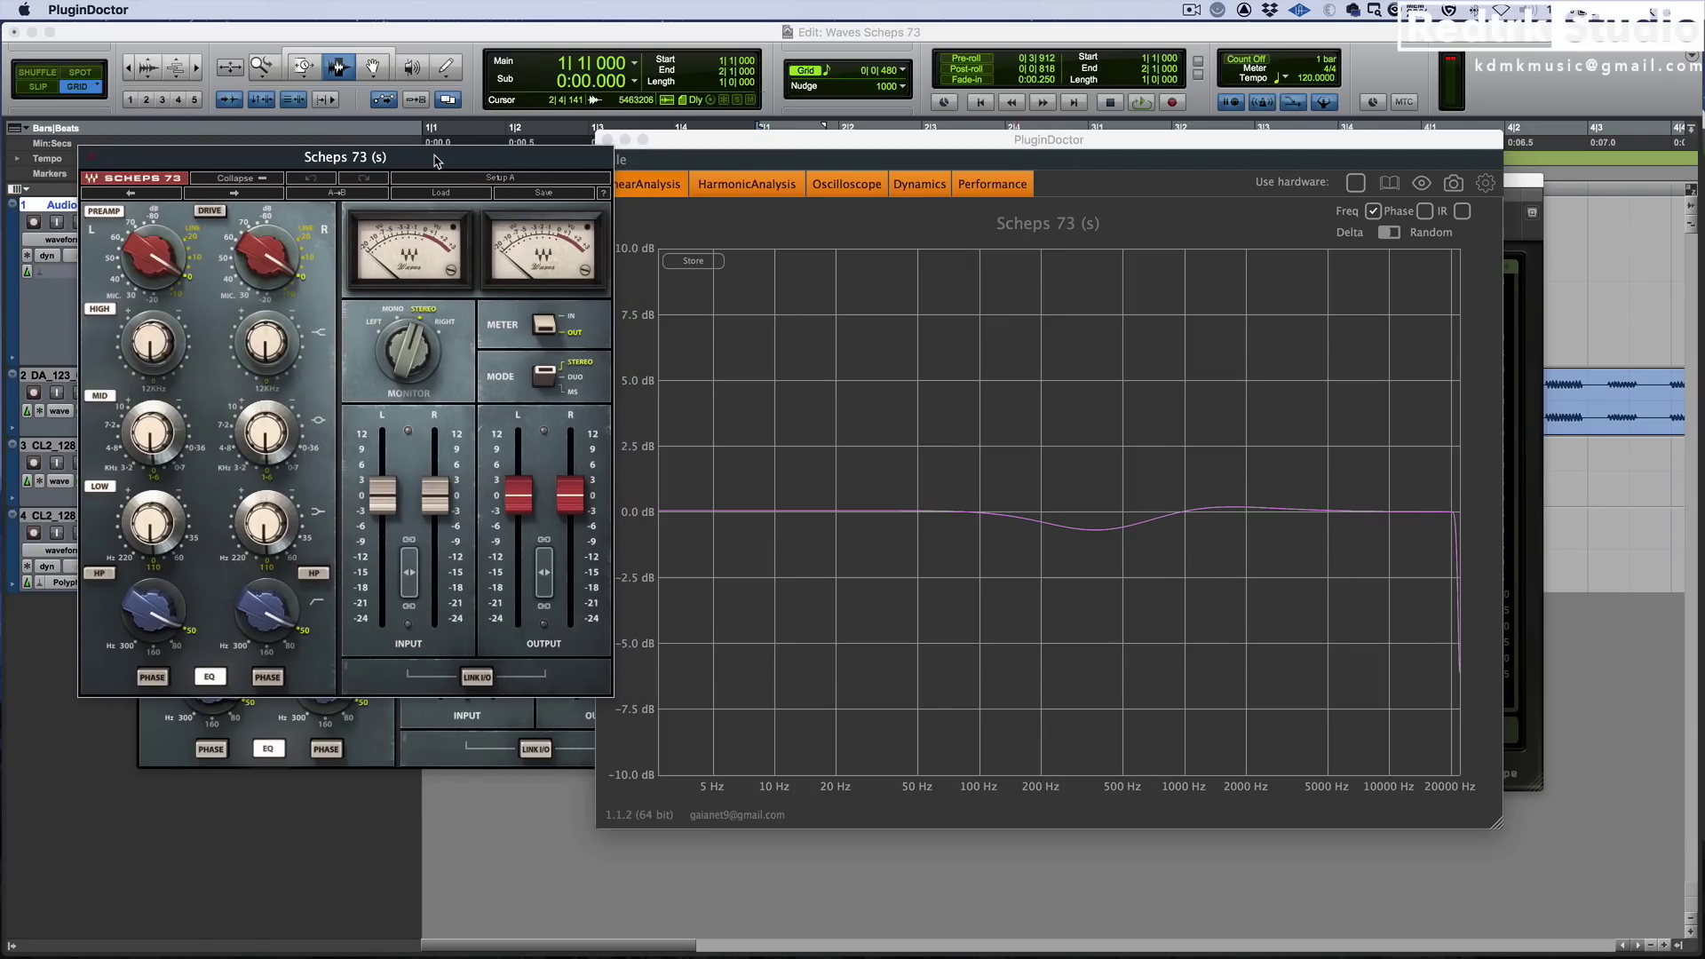
{"action": "left_click", "coordinate": [101, 310]}
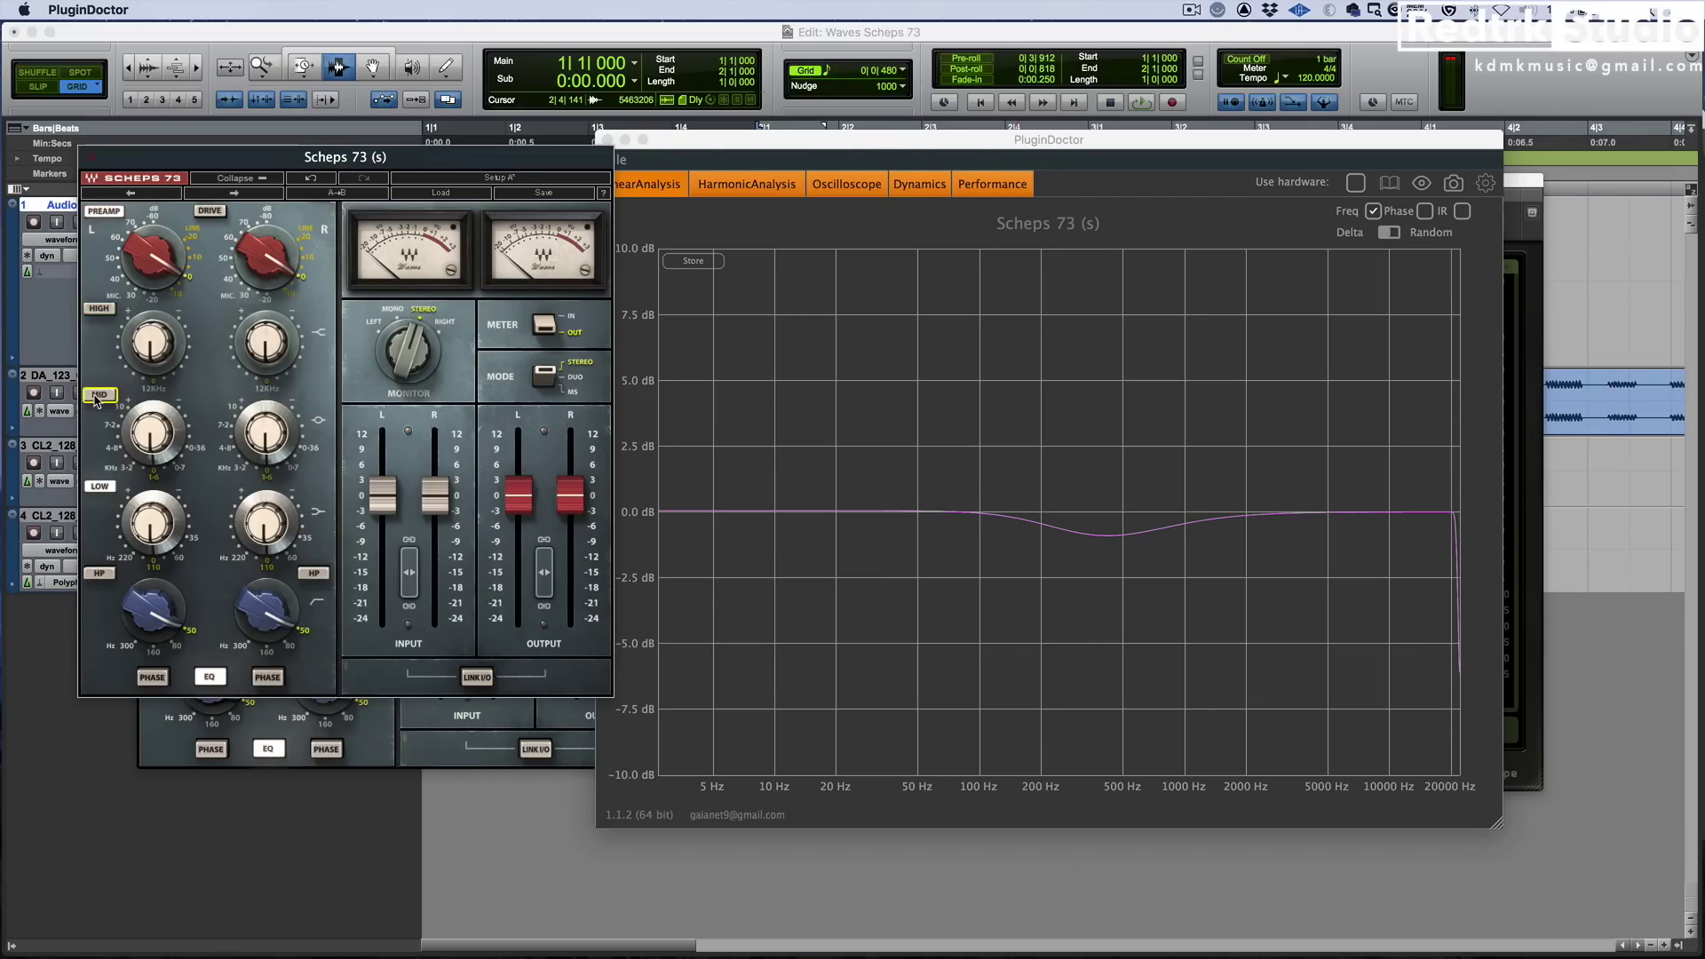
{"action": "left_click", "coordinate": [98, 484]}
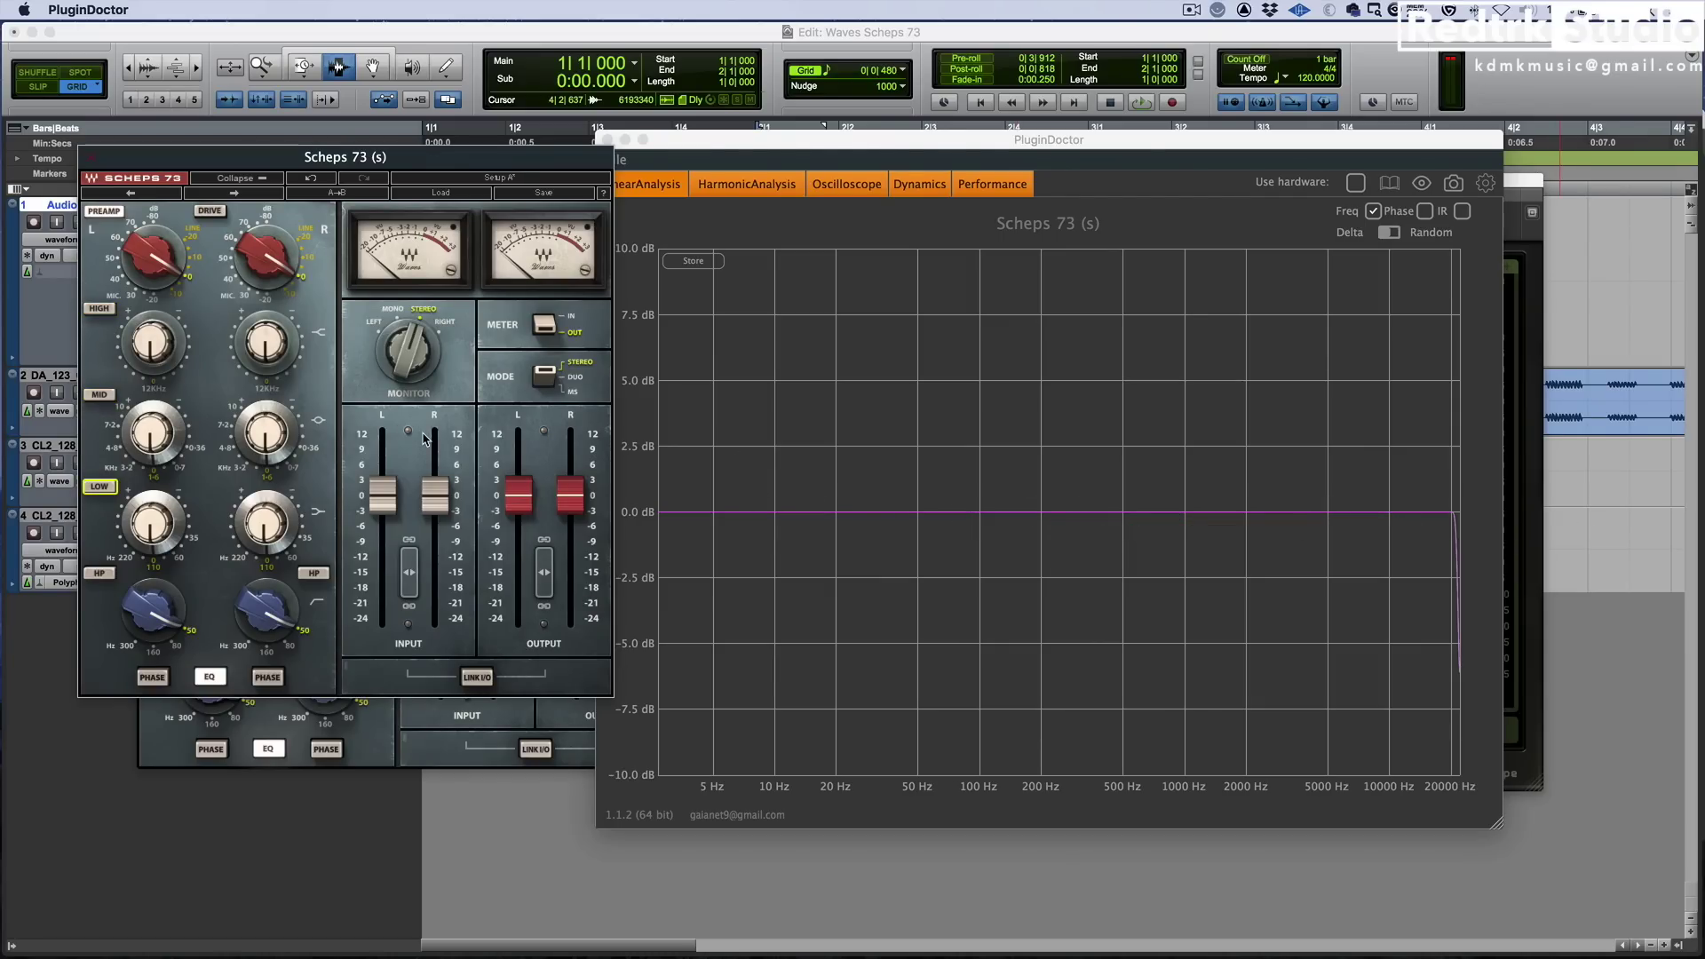
{"action": "left_click", "coordinate": [99, 308]}
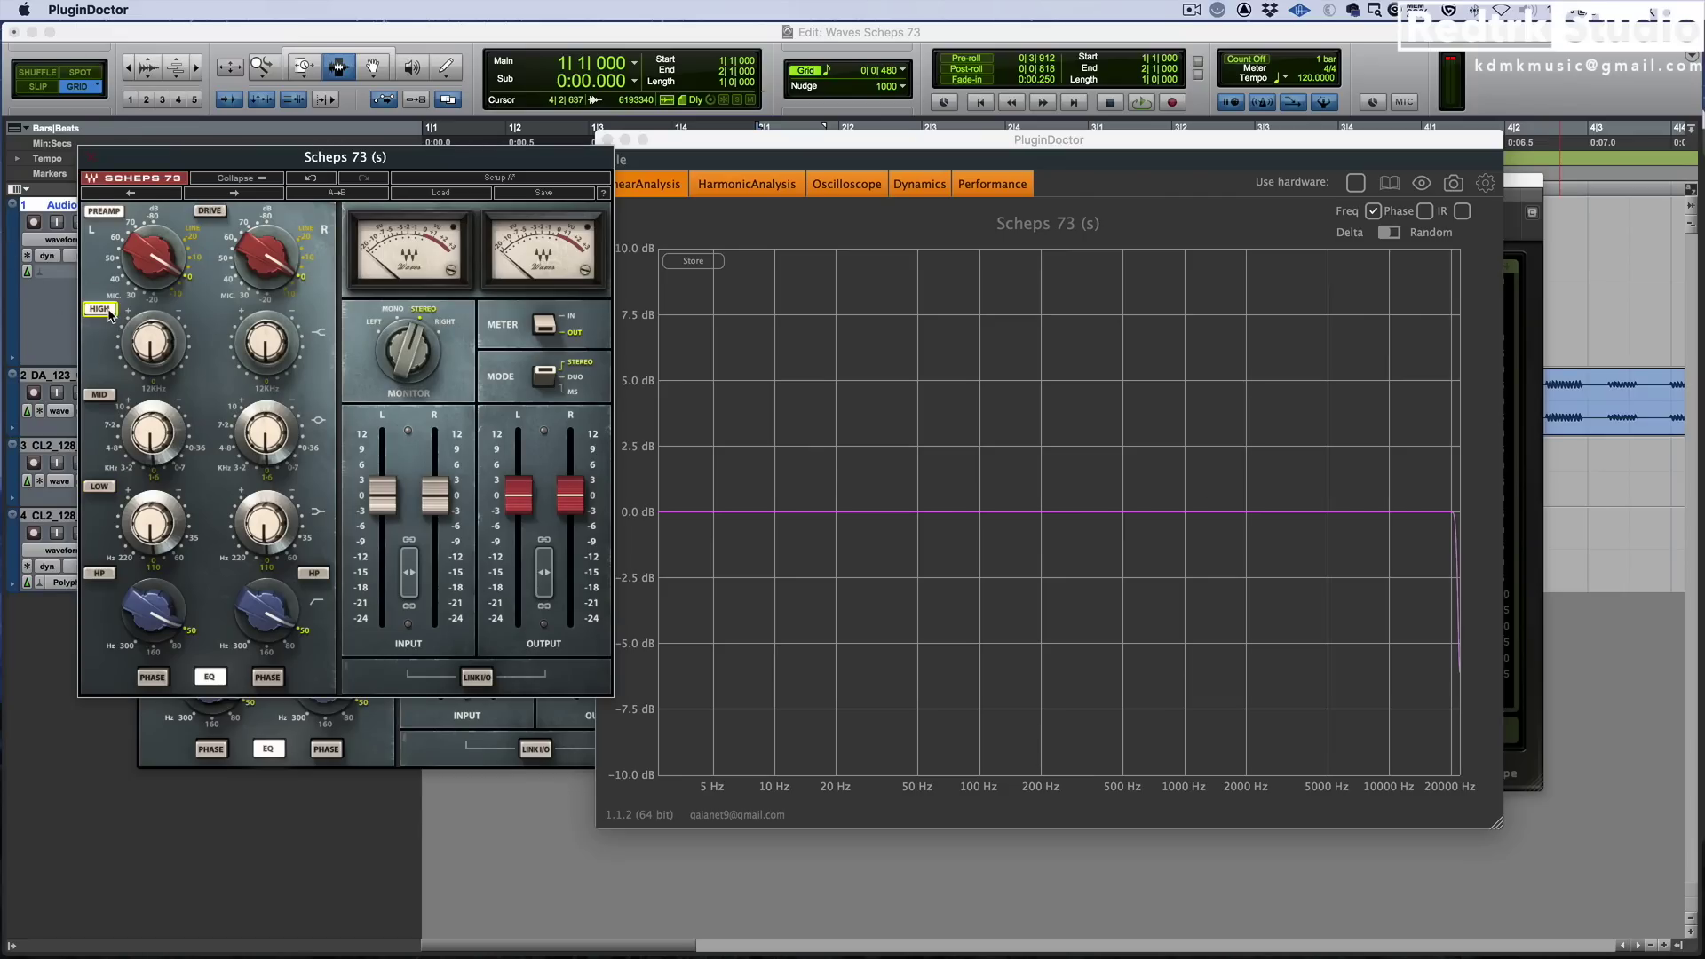
{"action": "left_click", "coordinate": [99, 487]}
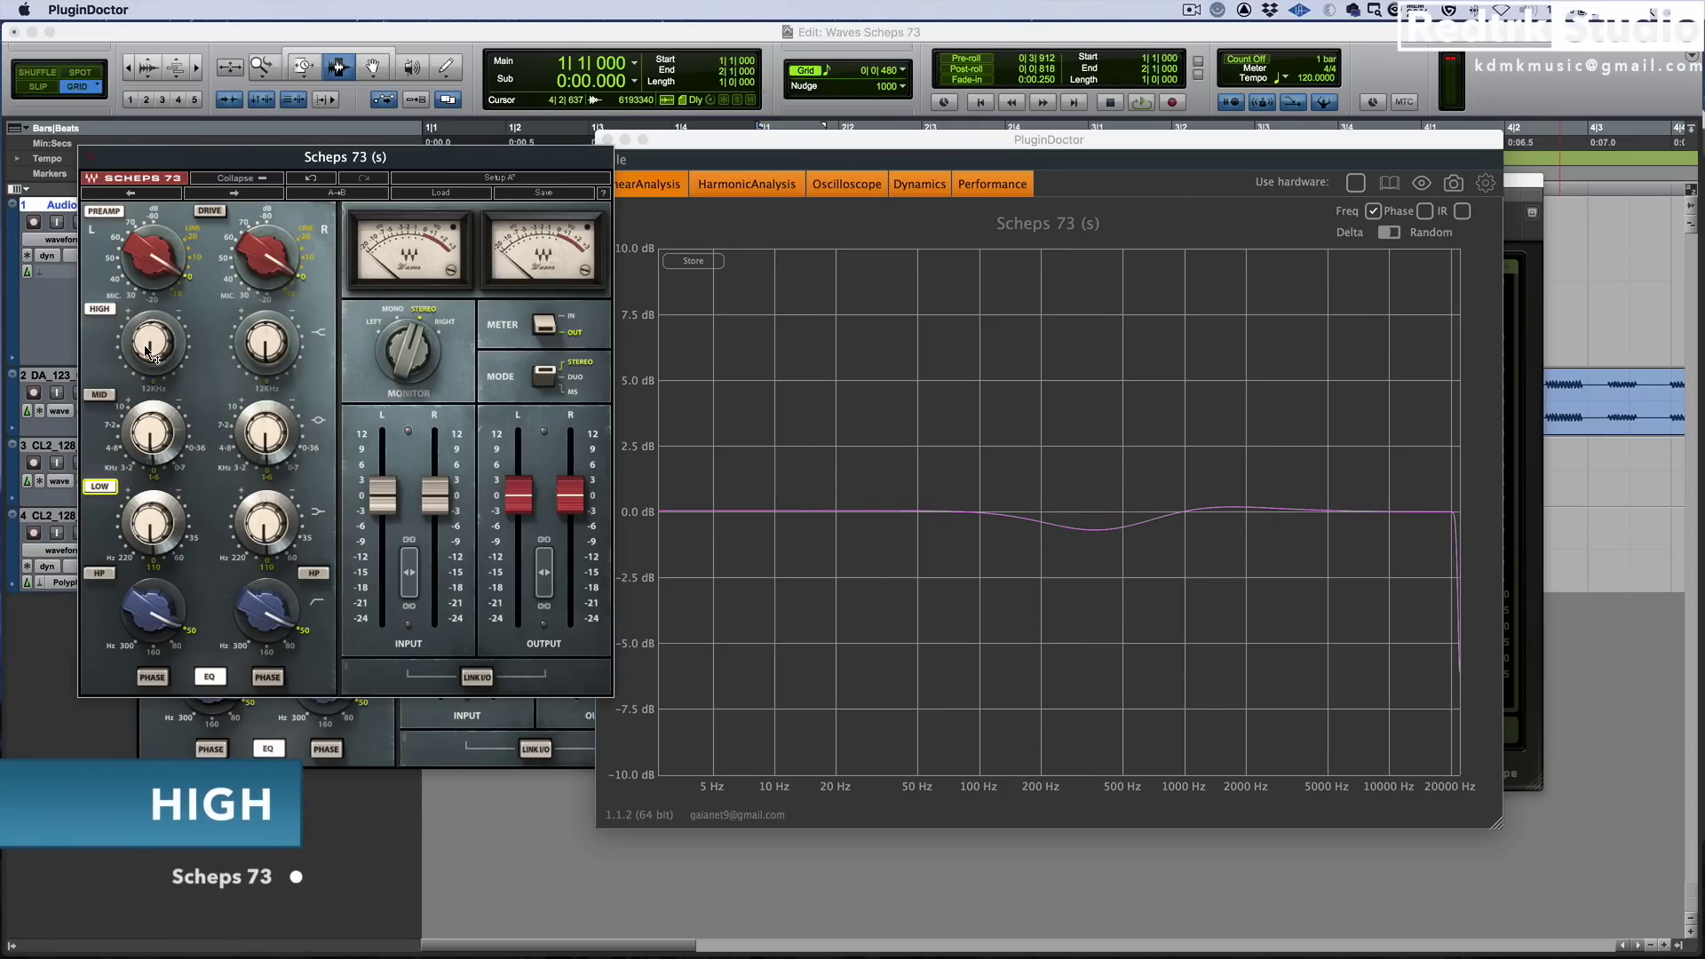
Boost the High band to about 8.7 to view its shelf curve, and reset the gain to 0
{"action": "left_click_drag", "start_coordinate": [147, 349], "coordinate": [147, 302]}
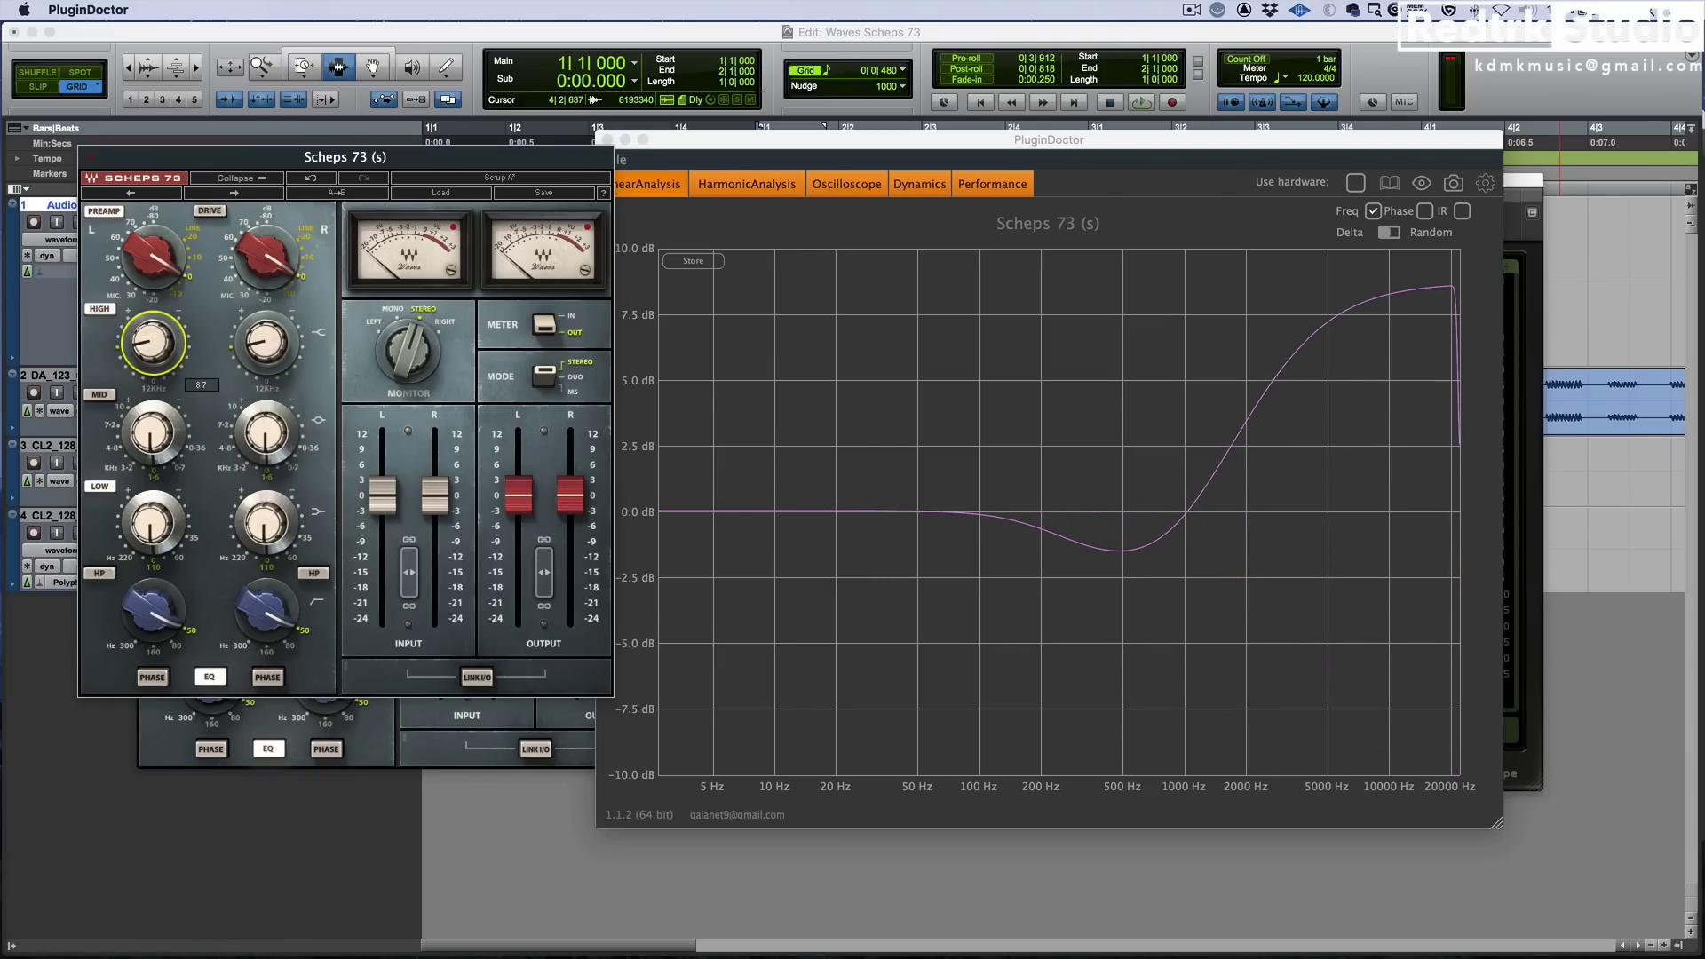
{"action": "left_click", "coordinate": [147, 349], "text": "alt"}
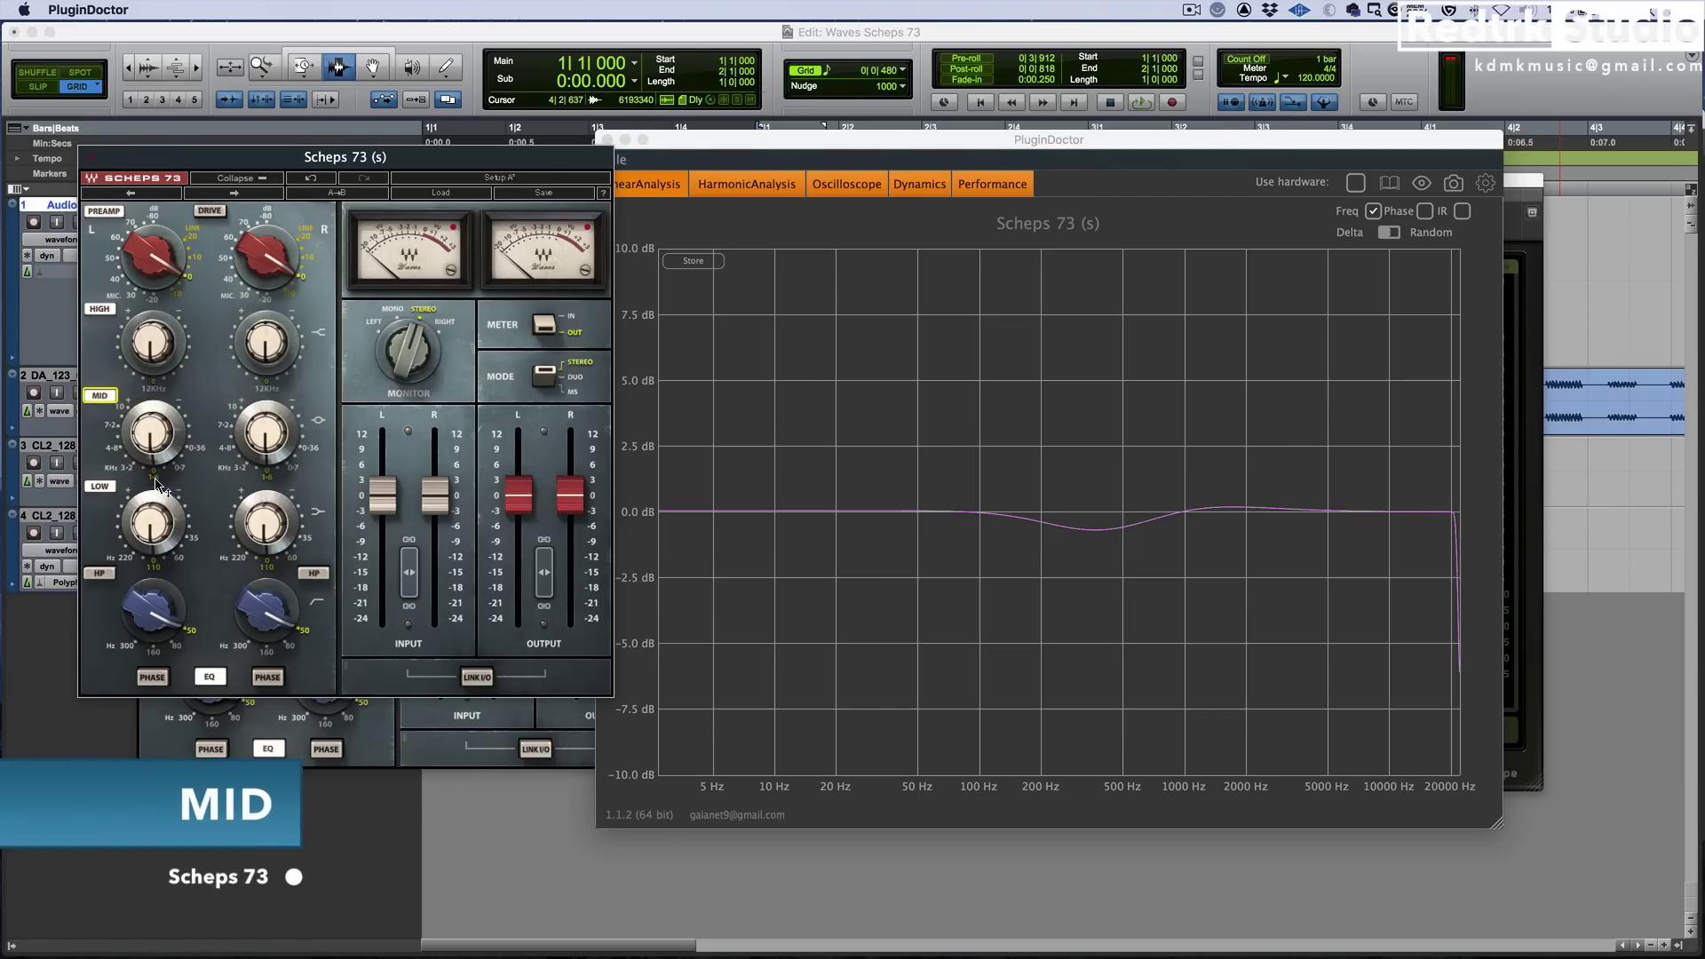
Boost the Mid band at 1.6 kHz to about 3.2, inspect the curve's peak, and cut and reset the gain
{"action": "left_click_drag", "start_coordinate": [156, 442], "coordinate": [156, 410]}
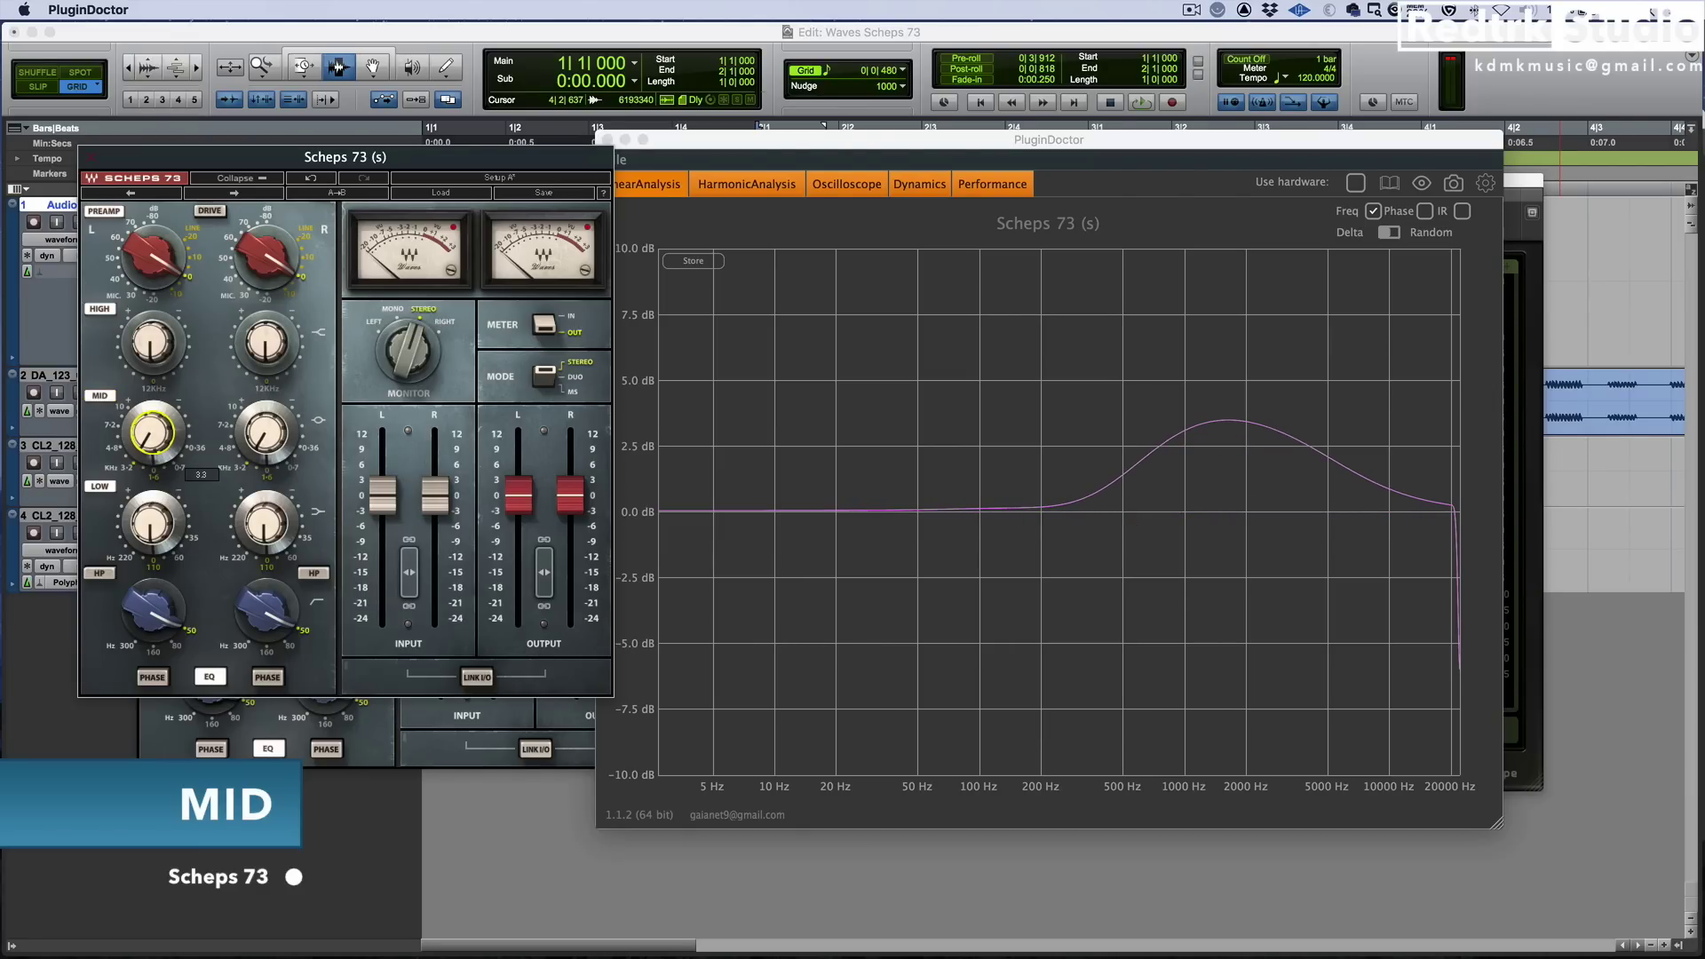
{"action": "left_click", "coordinate": [1209, 488]}
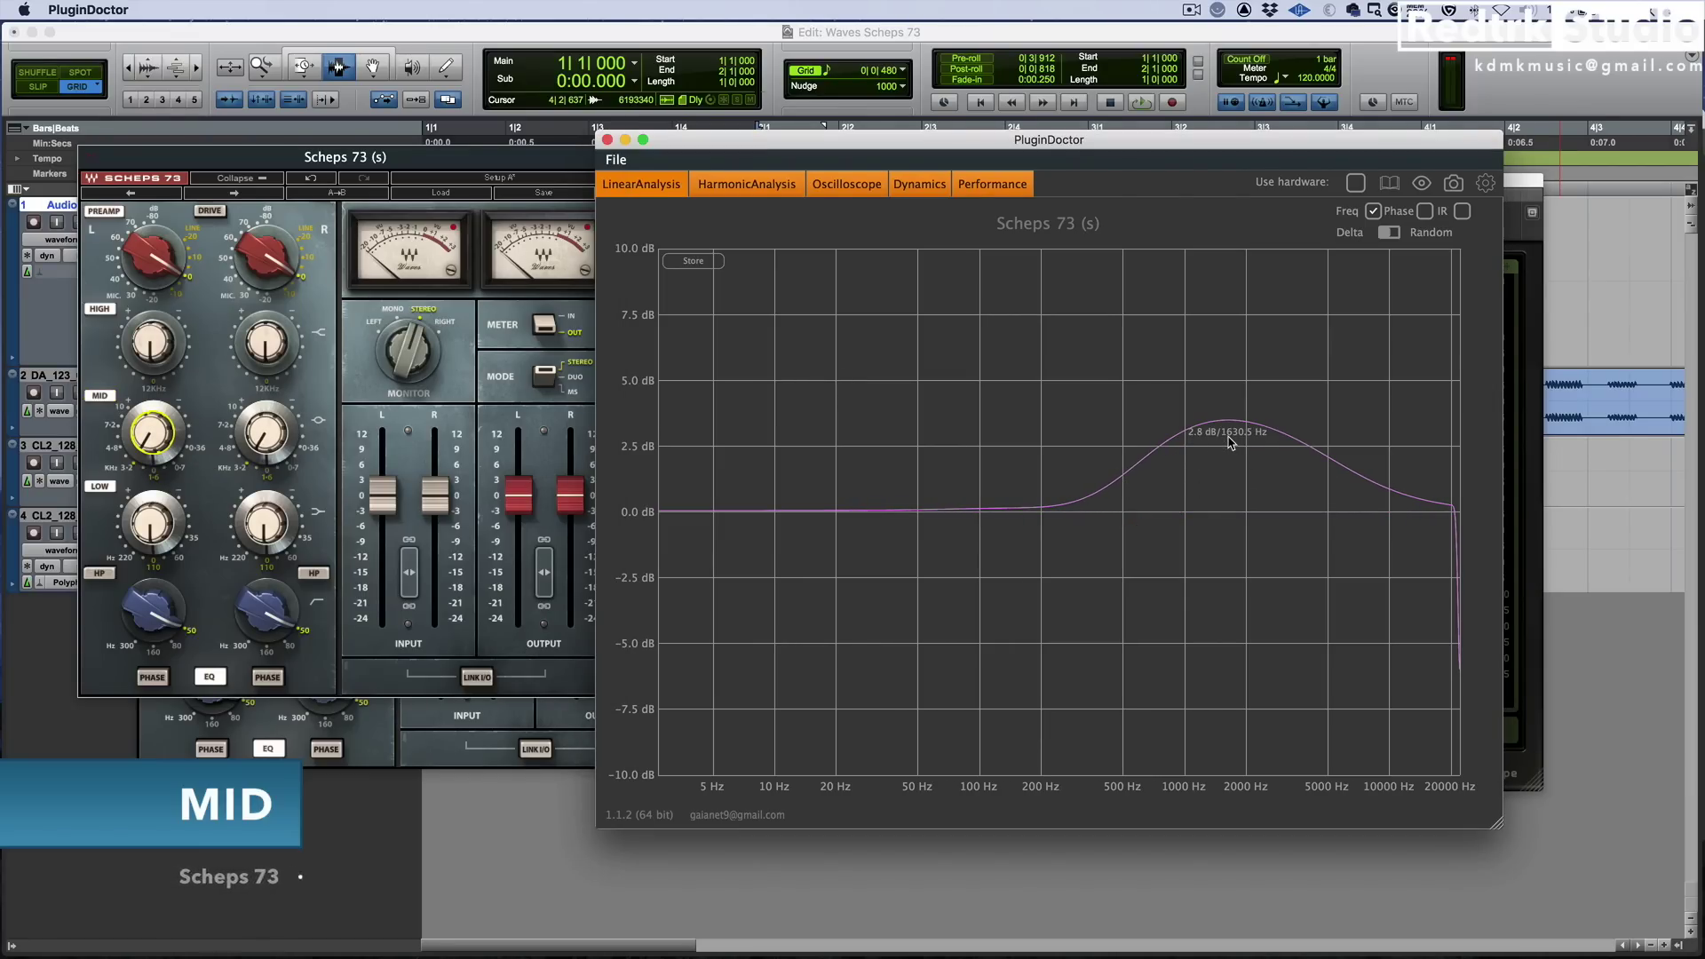
{"action": "left_click_drag", "start_coordinate": [161, 437], "coordinate": [162, 480]}
{"action": "left_click", "coordinate": [159, 447], "text": "alt"}
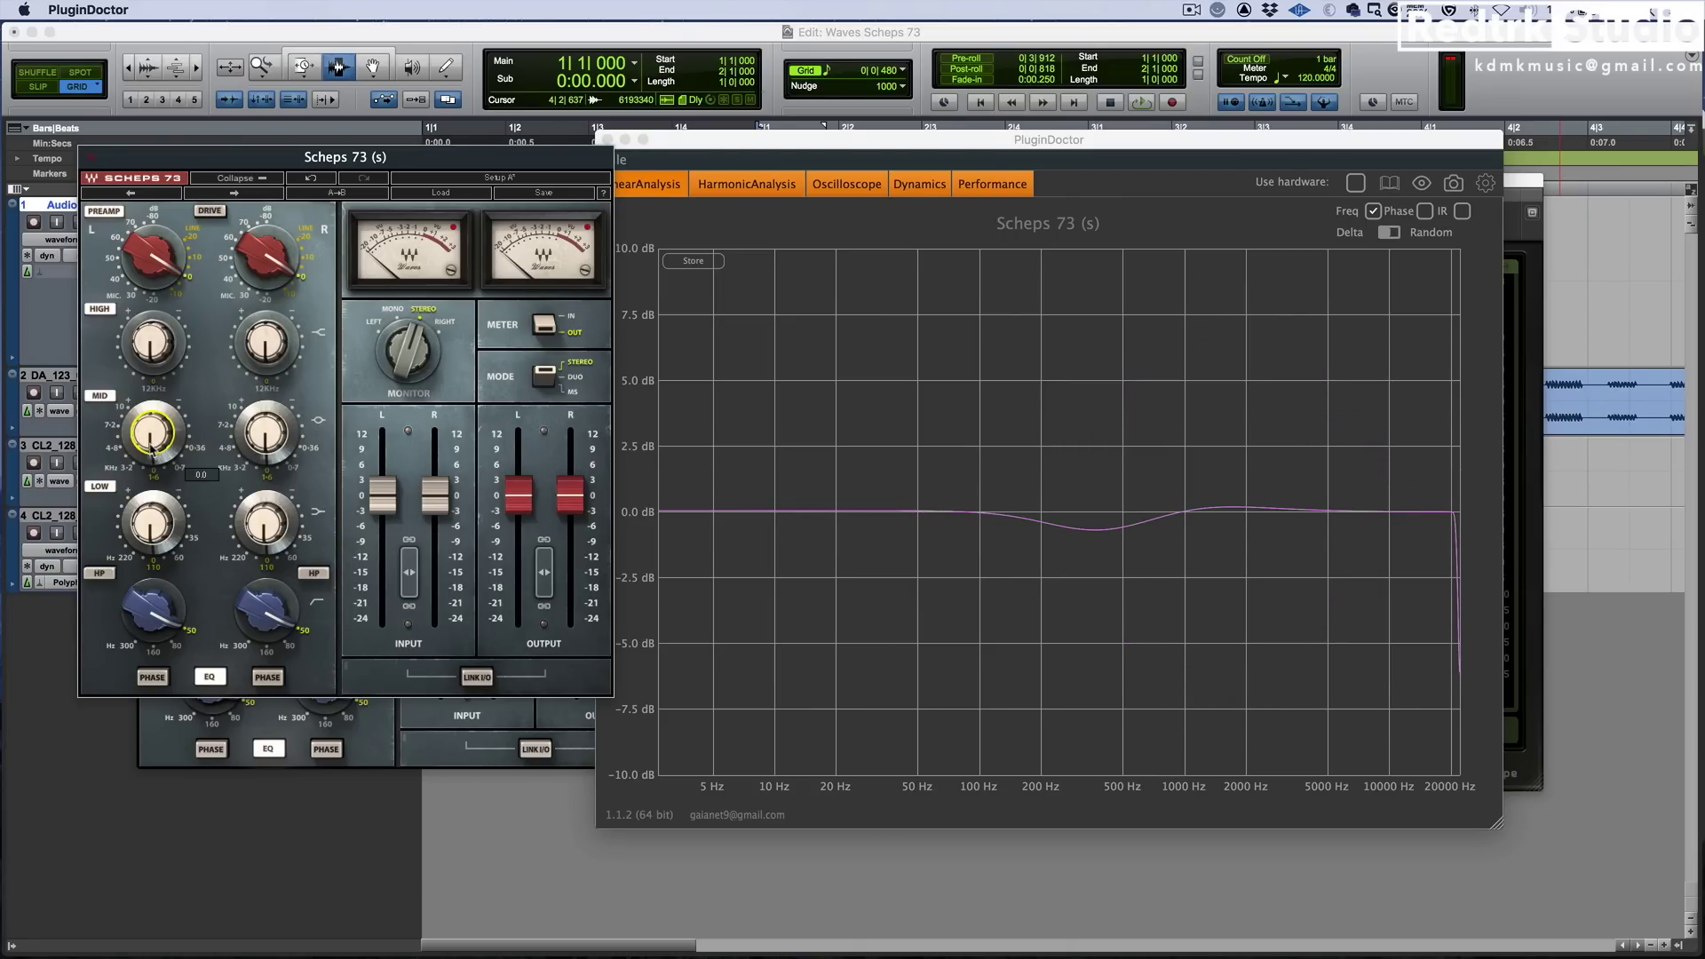
Set the Mid band to 3.2 kHz and view its response curve with both a boost and a cut
{"action": "left_click", "coordinate": [126, 467]}
{"action": "mouse_move", "coordinate": [151, 441]}
{"action": "left_mouse_down"}
{"action": "mouse_move", "coordinate": [151, 391]}
{"action": "mouse_move", "coordinate": [151, 408]}
{"action": "left_mouse_up"}
{"action": "left_click", "coordinate": [1237, 418]}
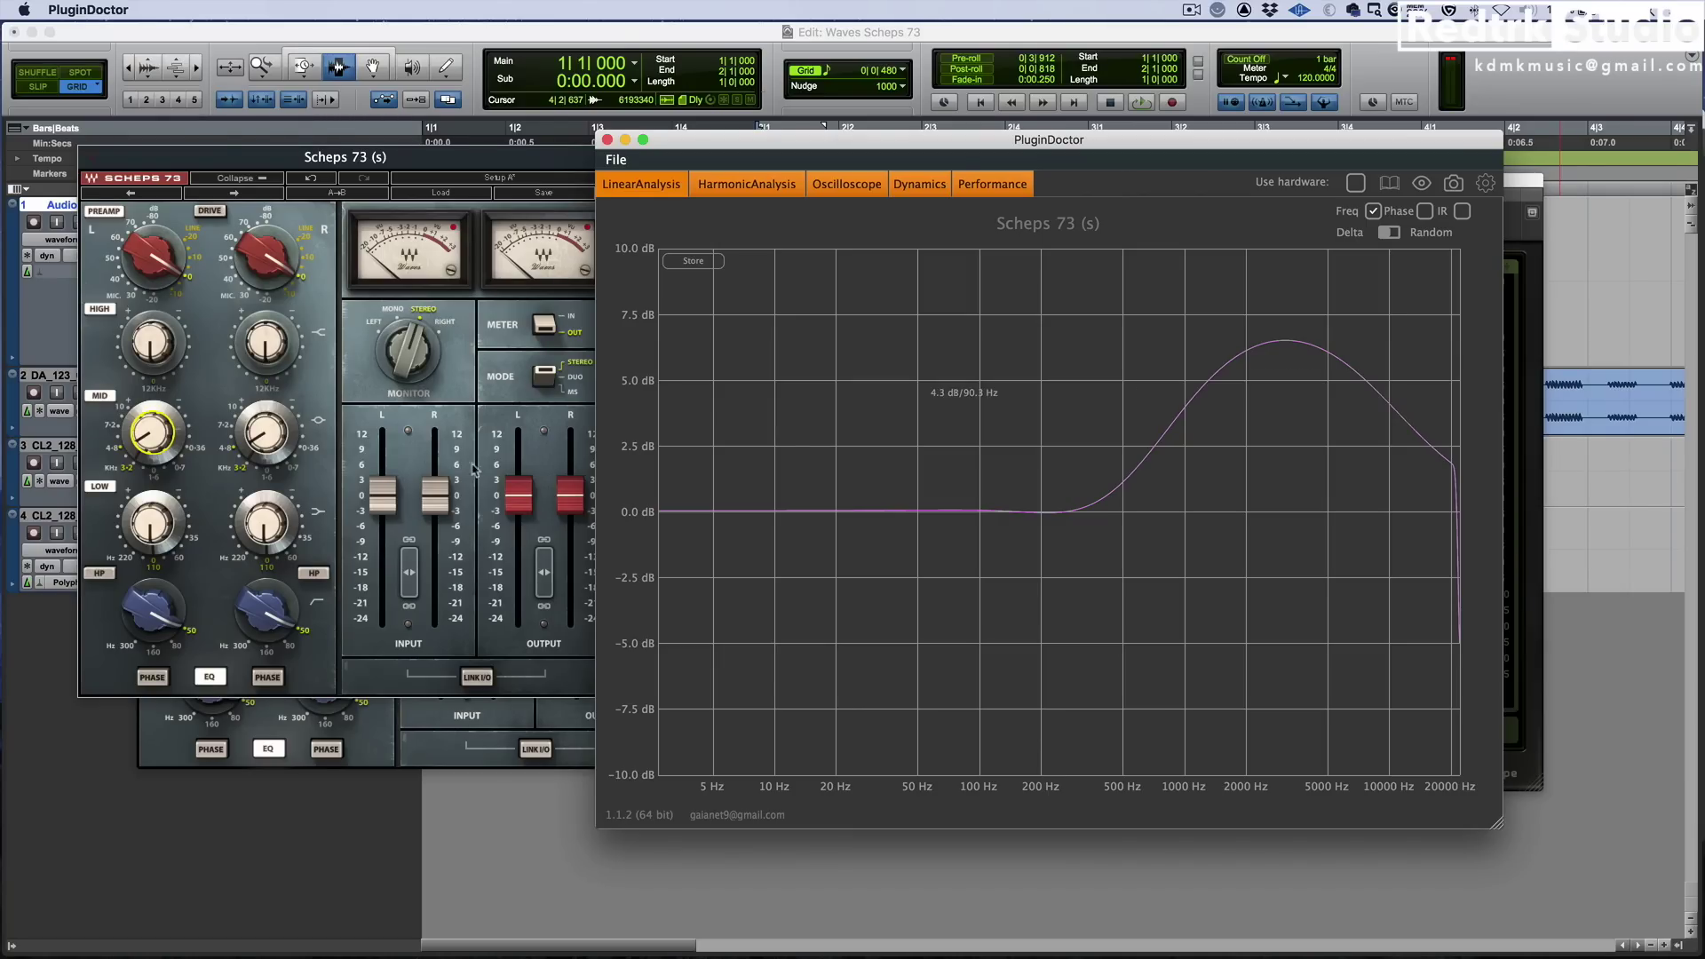
{"action": "left_click_drag", "start_coordinate": [164, 449], "coordinate": [155, 492]}
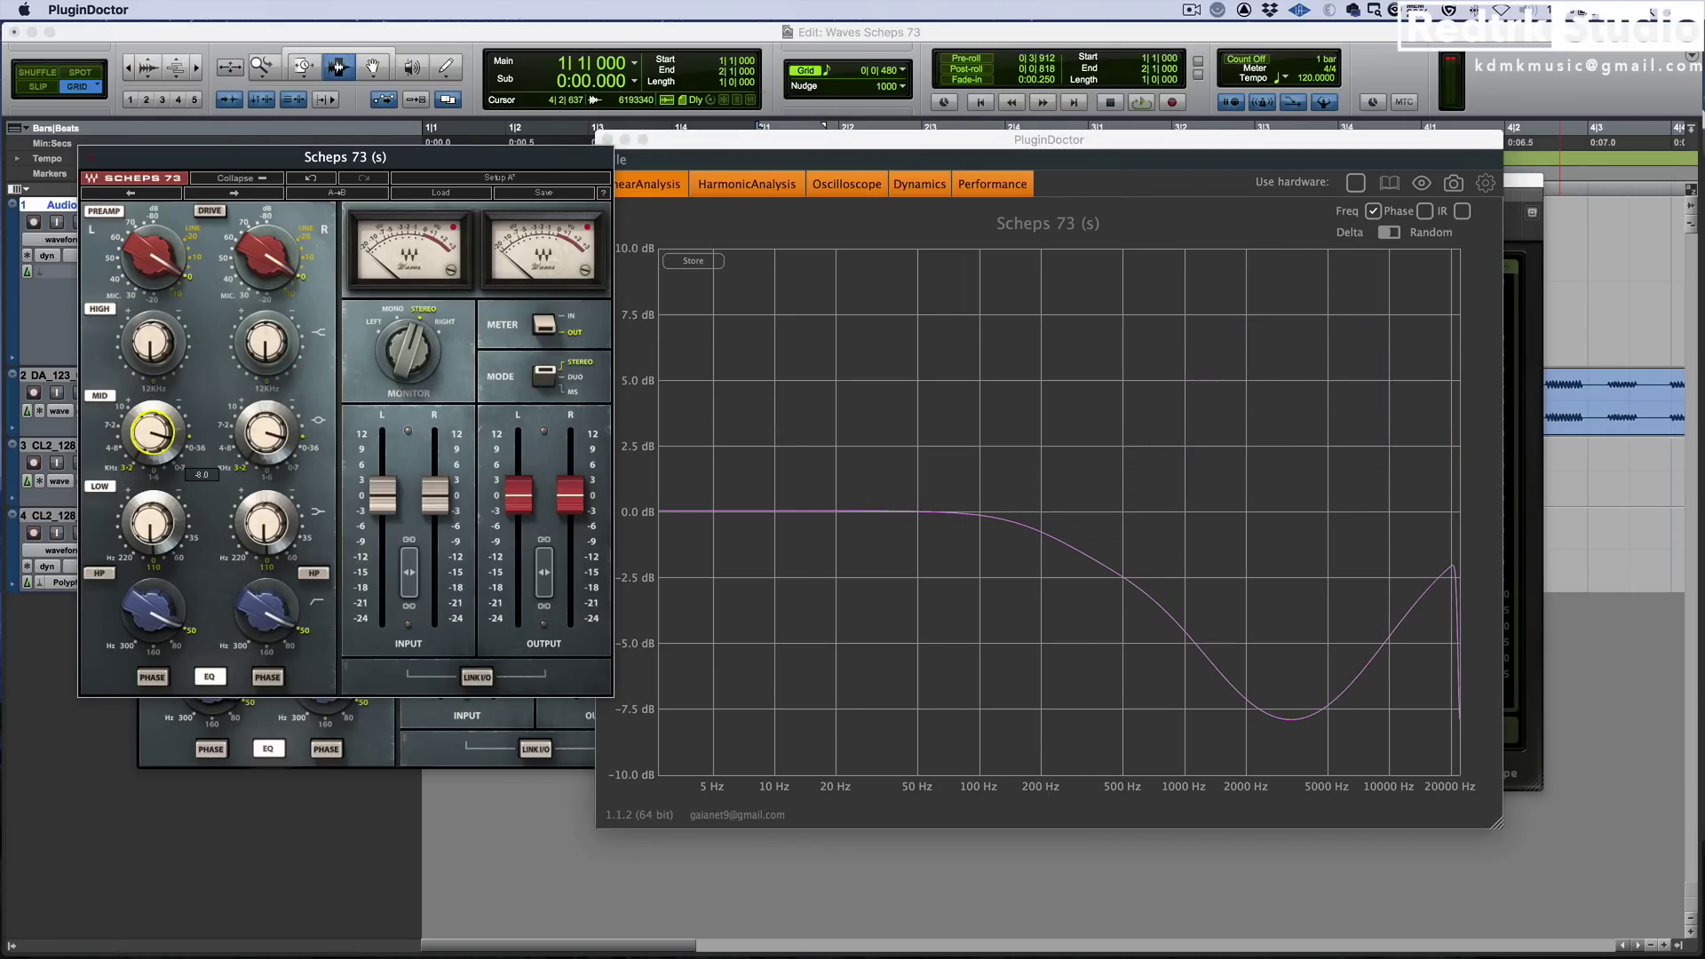
Switch the Mid band to 0.7 kHz, inspect the peak of a boost, and reset the gain to 0
{"action": "left_click_drag", "start_coordinate": [160, 428], "coordinate": [165, 449]}
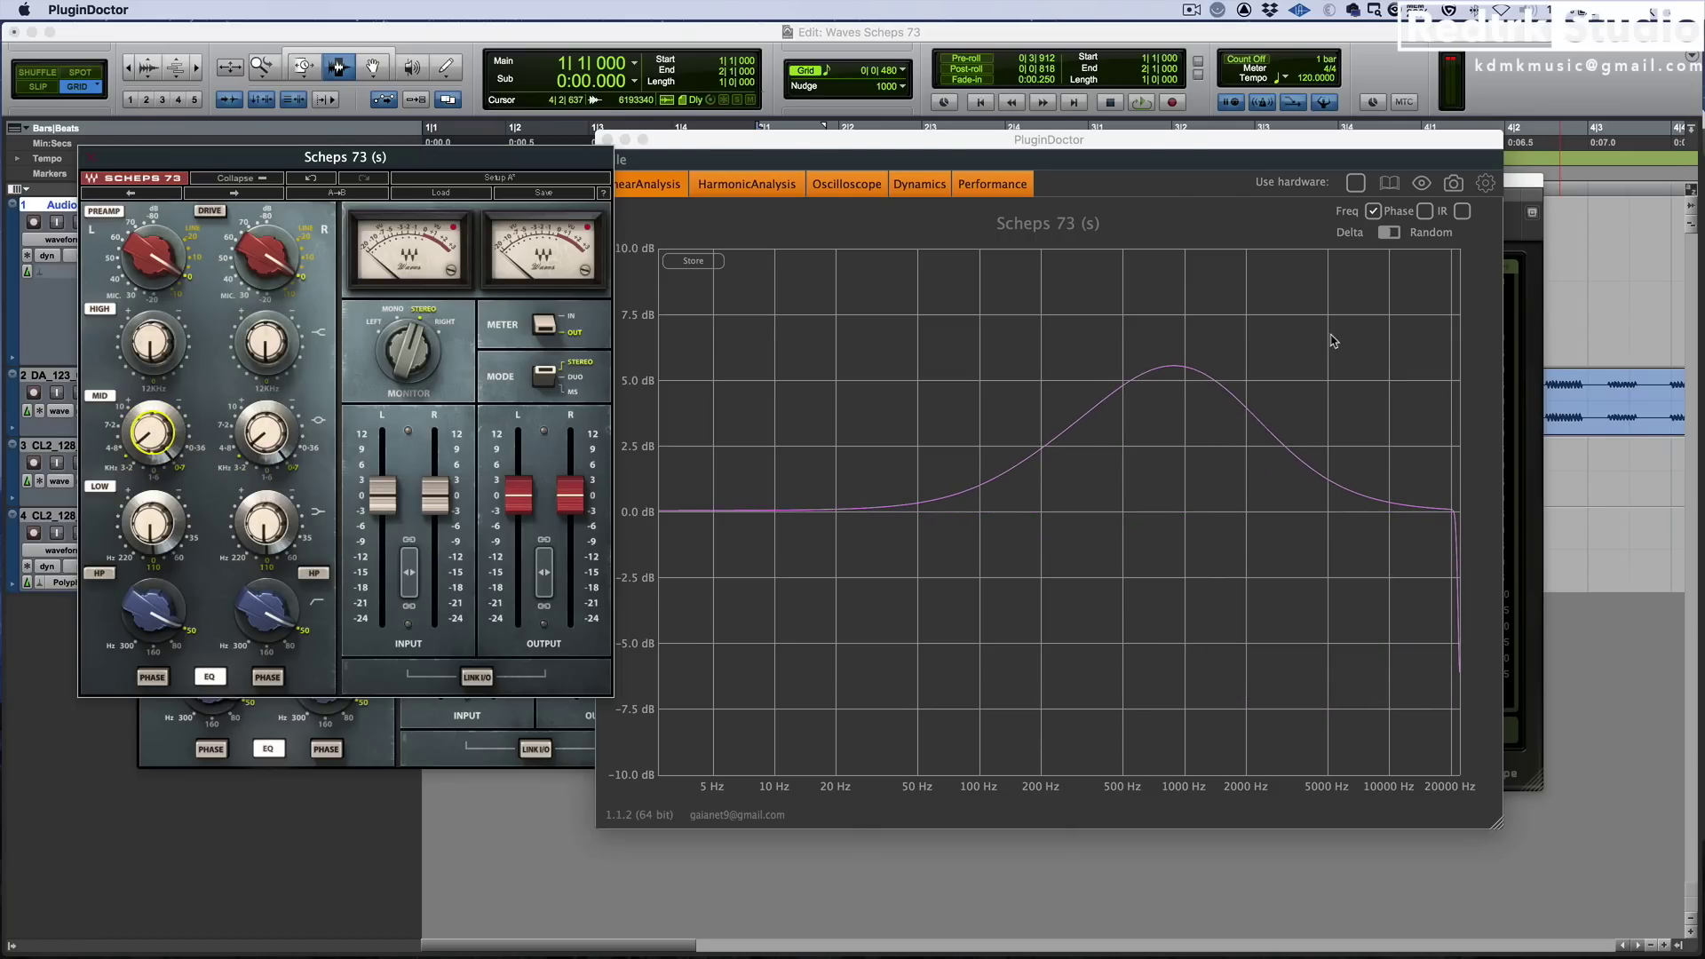
{"action": "left_click", "coordinate": [1153, 395]}
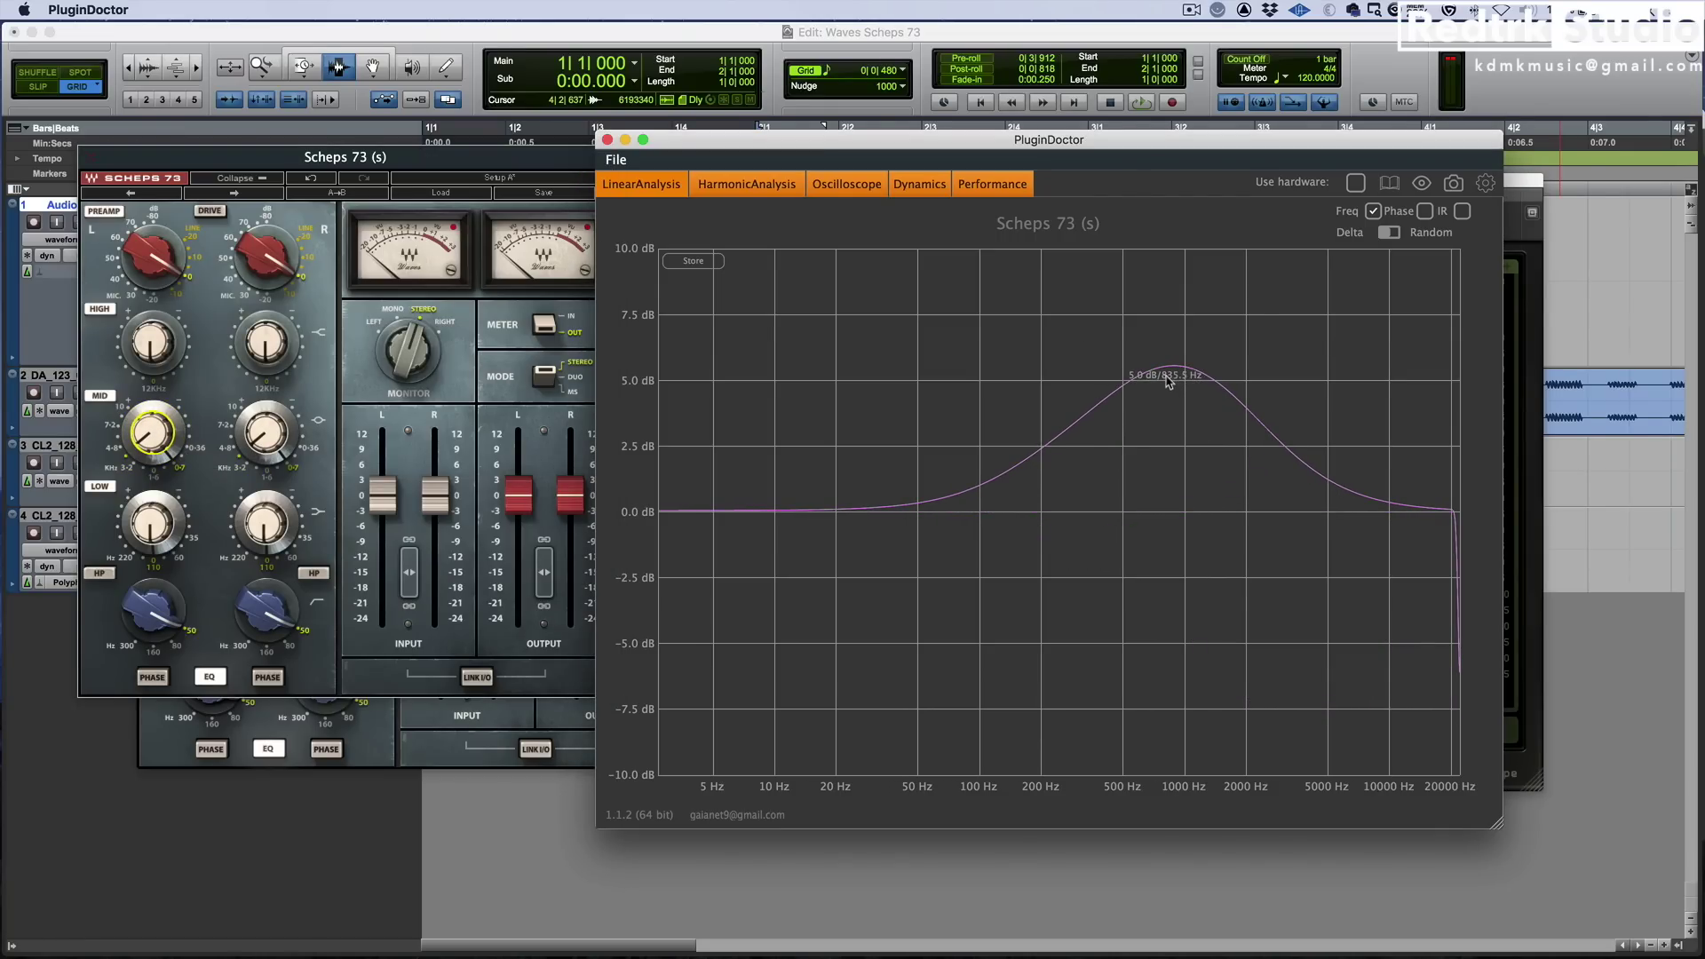
{"action": "double_click", "coordinate": [156, 435]}
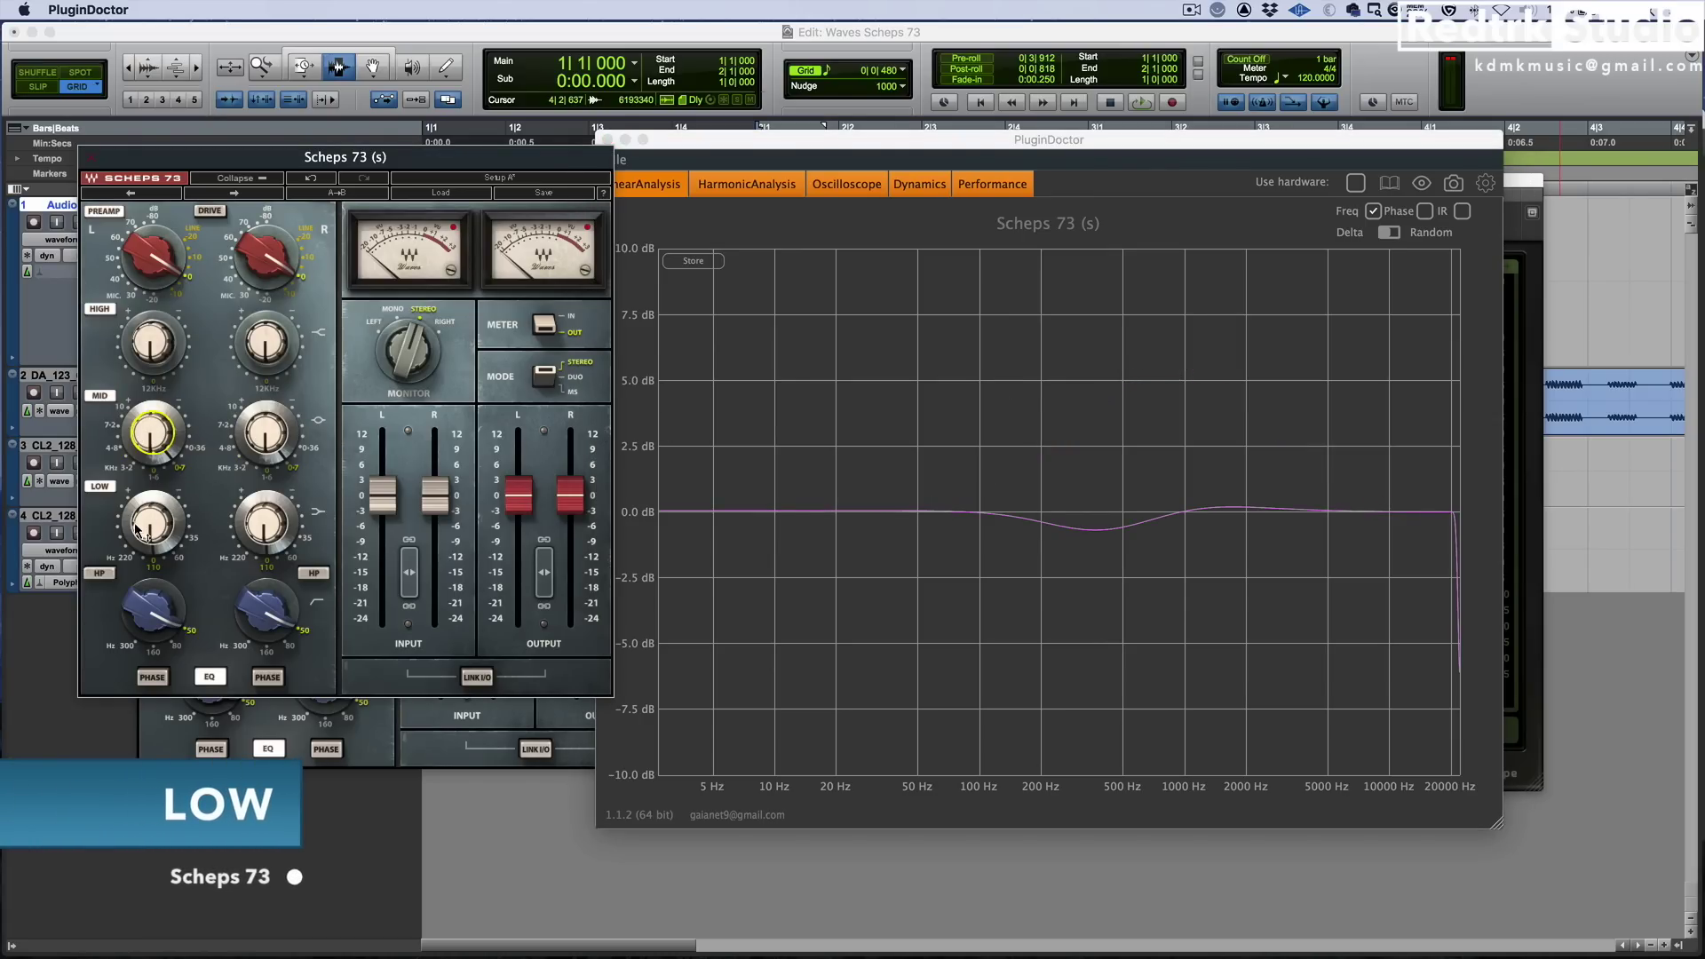
Step the Low band frequency through 60, 35, 110 and 220 Hz to compare the curves, returning to 110 Hz
{"action": "left_click", "coordinate": [178, 558]}
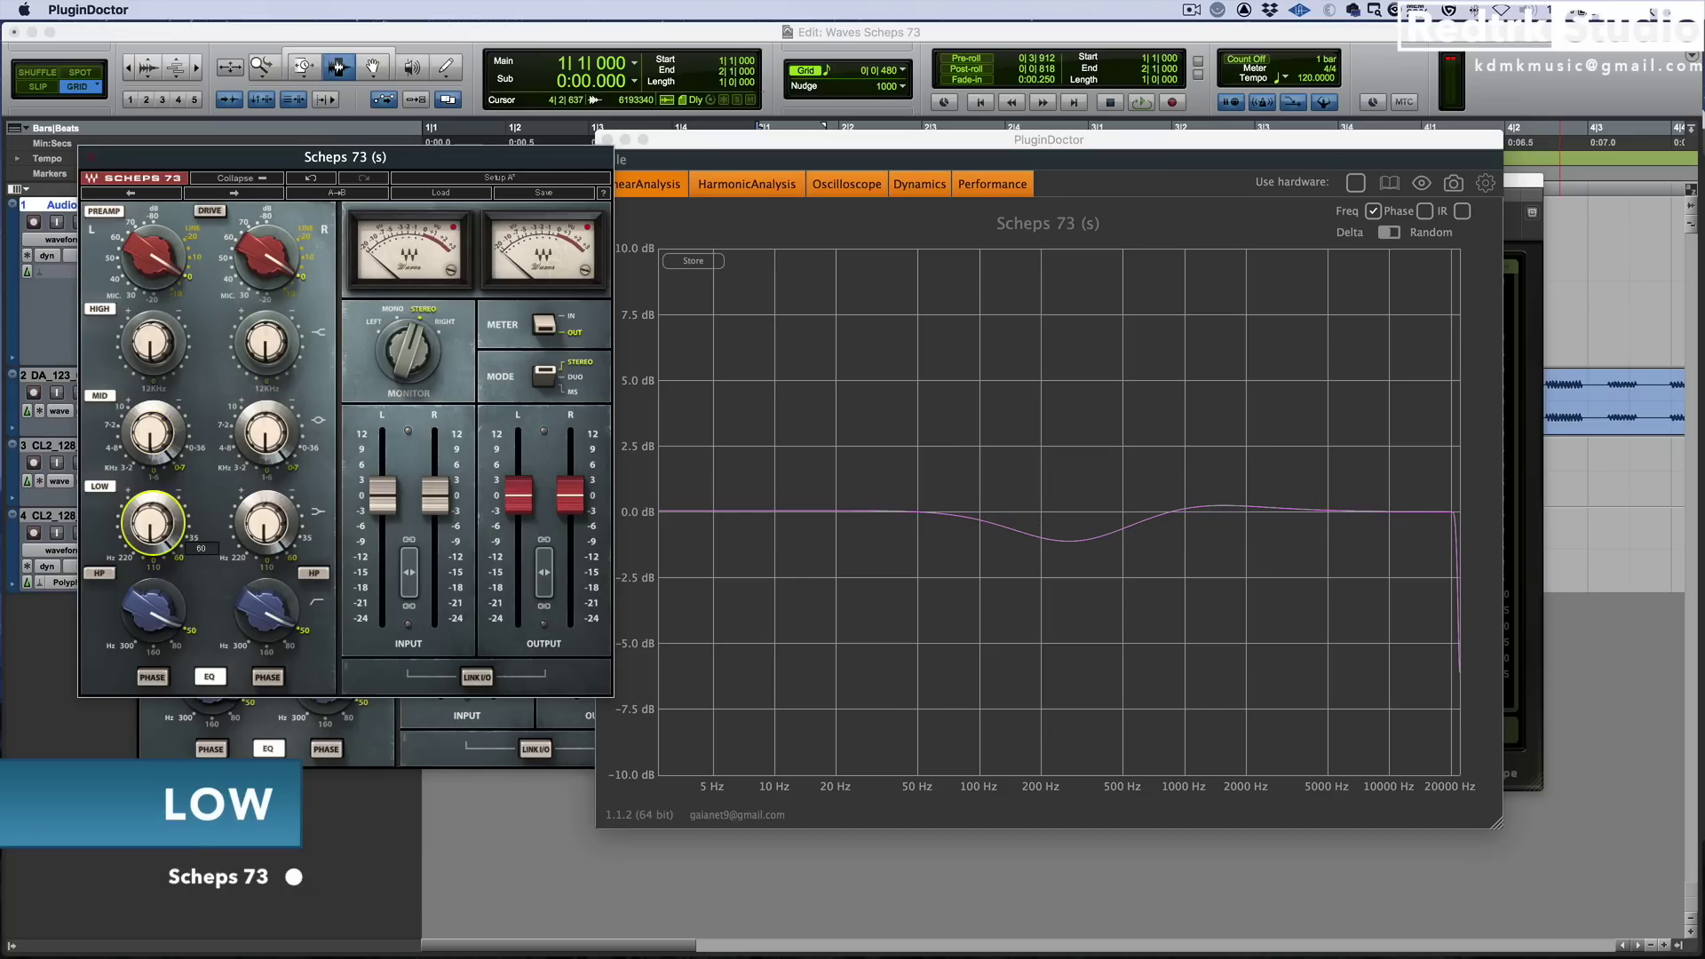
{"action": "left_click", "coordinate": [194, 539]}
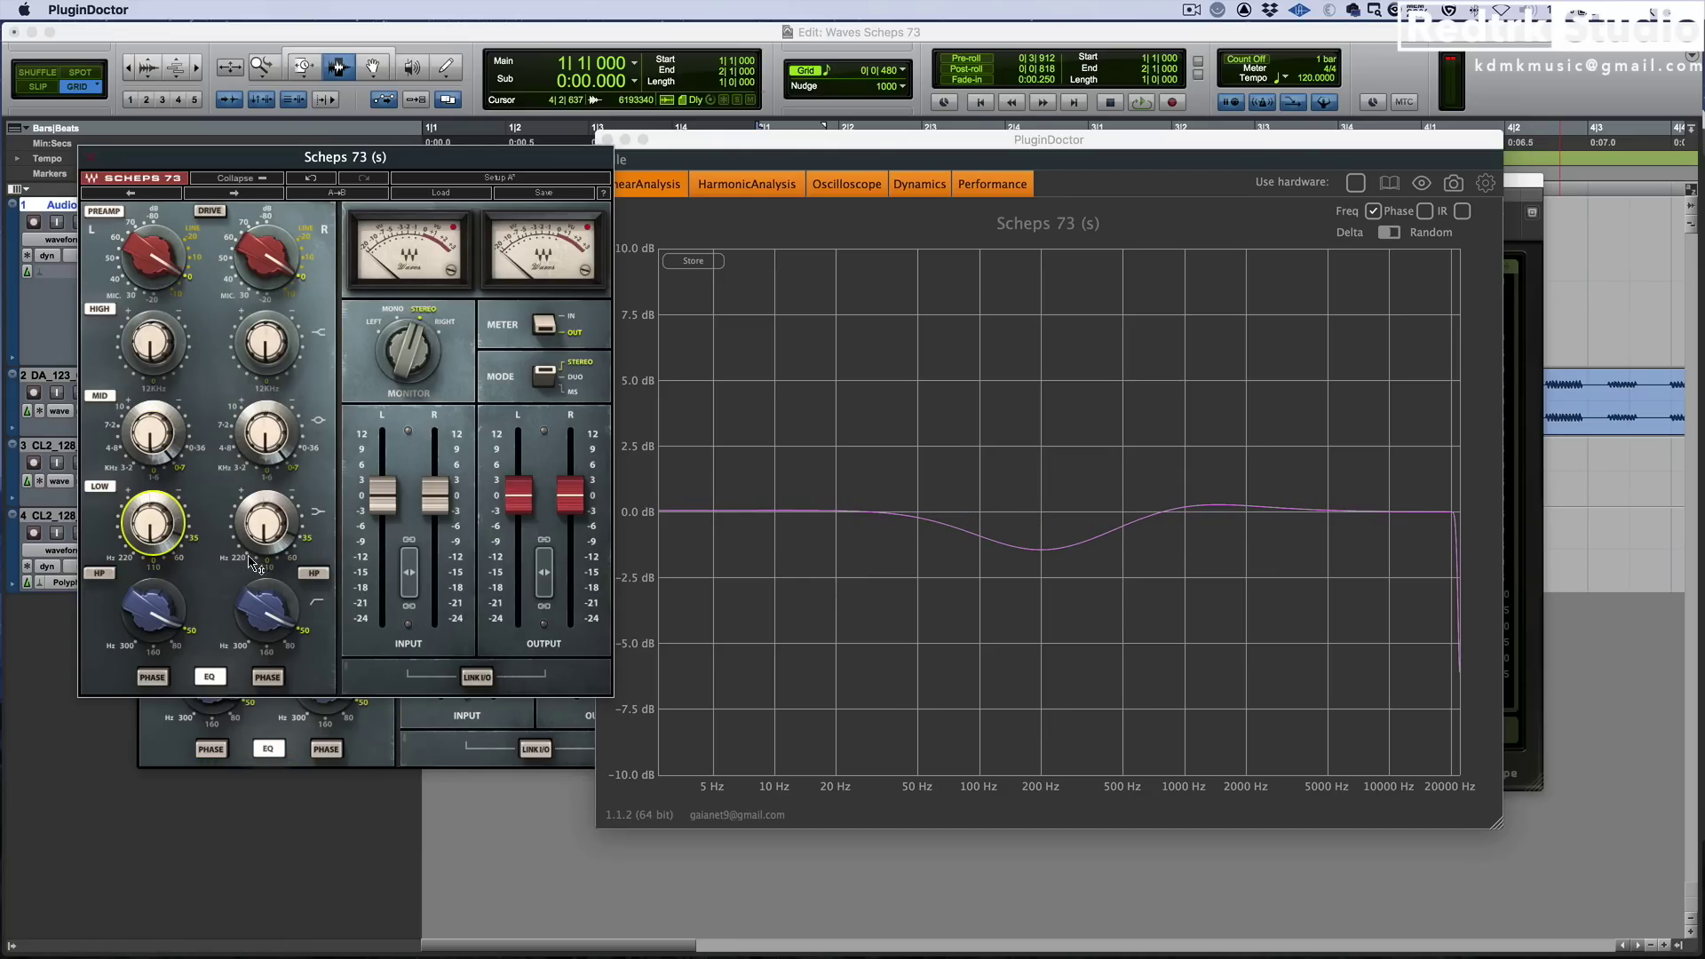
{"action": "left_click", "coordinate": [181, 559]}
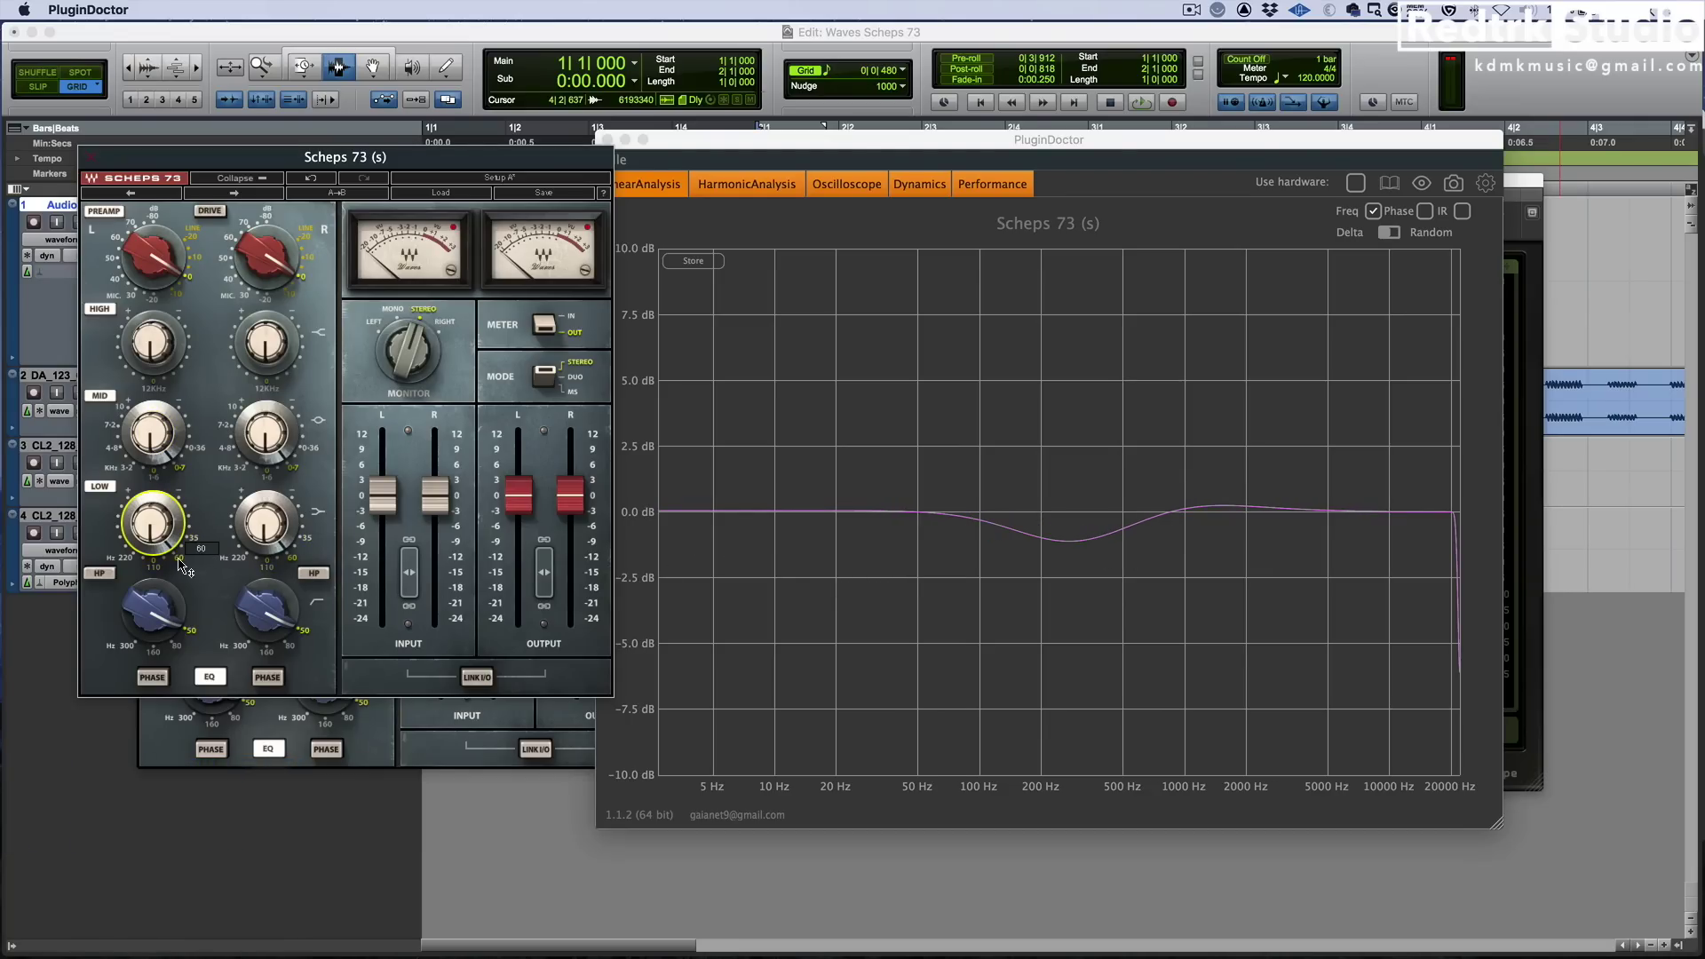
{"action": "left_click", "coordinate": [157, 565]}
{"action": "scroll", "coordinate": [131, 562], "scroll_direction": "up", "scroll_amount": 1}
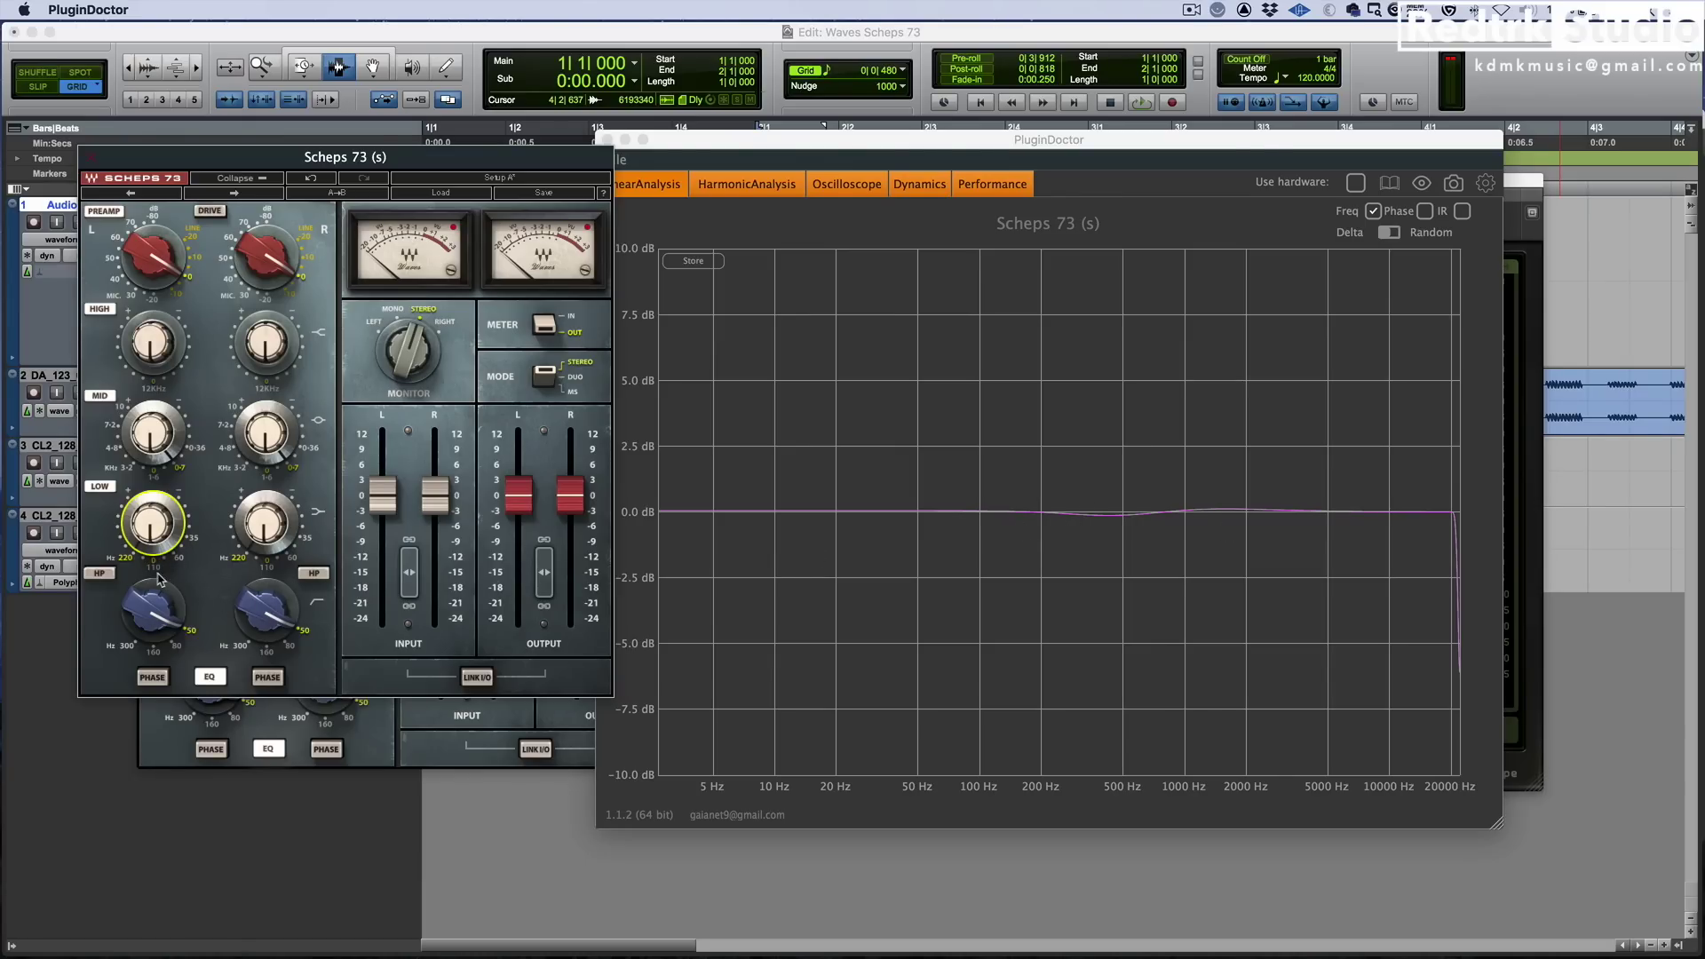
{"action": "scroll", "coordinate": [158, 576], "scroll_direction": "down", "scroll_amount": 1}
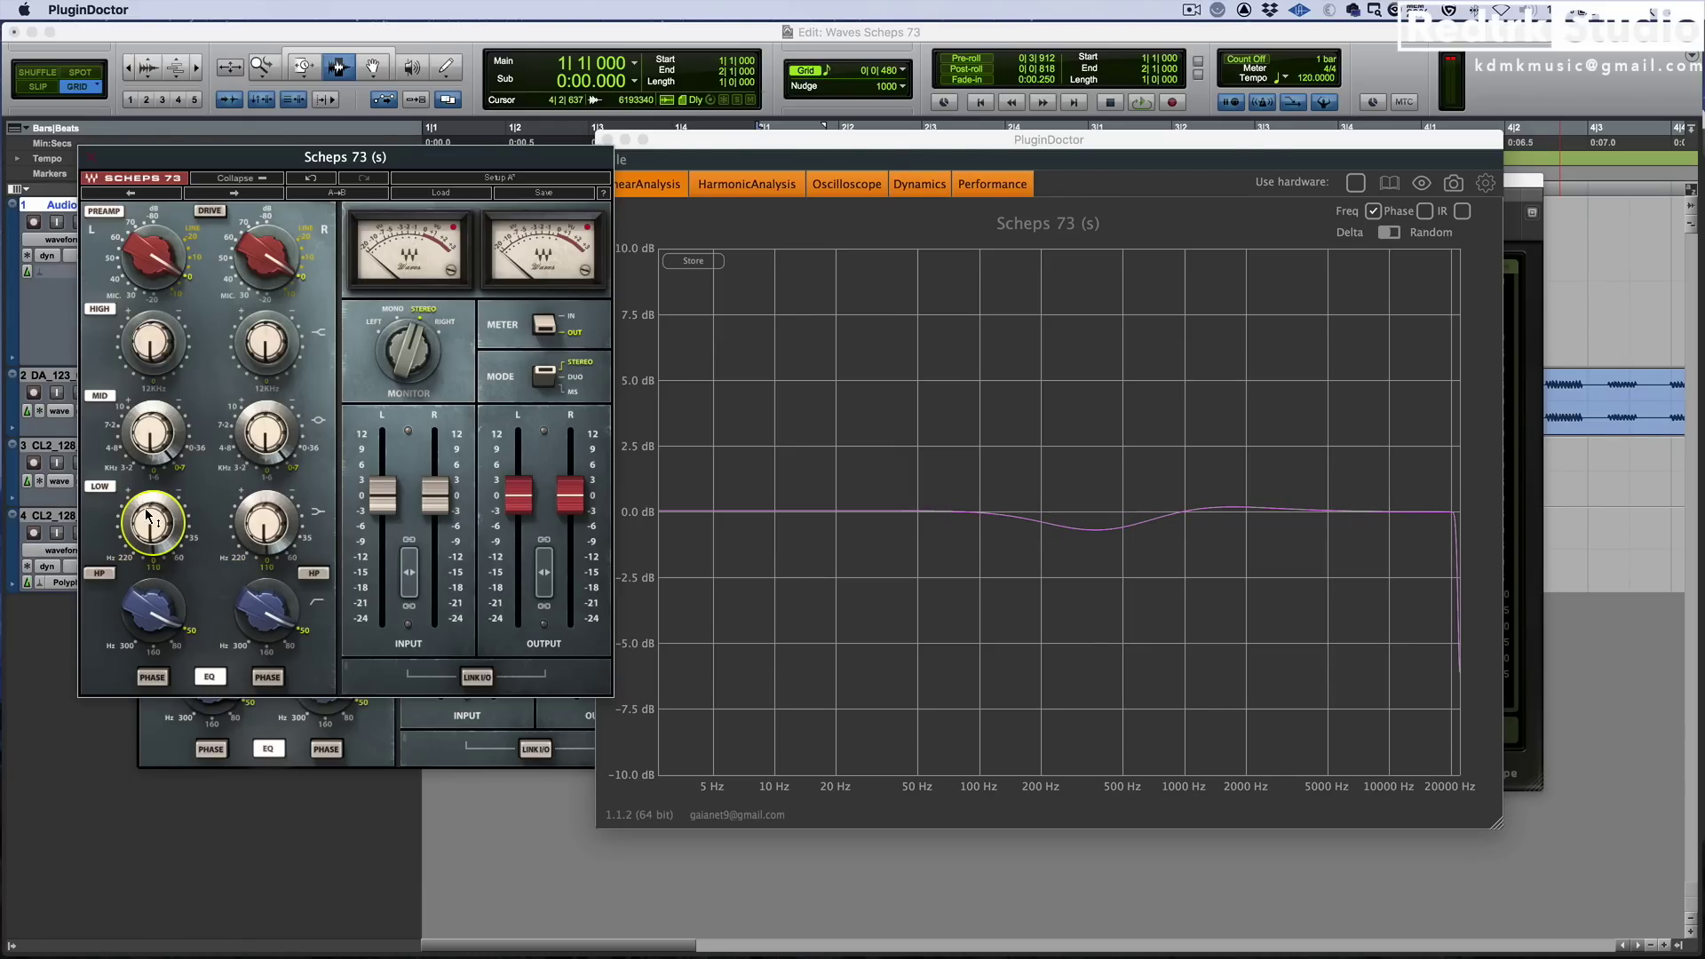
Boost the Low band at 110 Hz and cut it to about -7.0 to view the curves, and reset the gain to 0
{"action": "scroll", "coordinate": [152, 532], "scroll_direction": "up", "scroll_amount": 8}
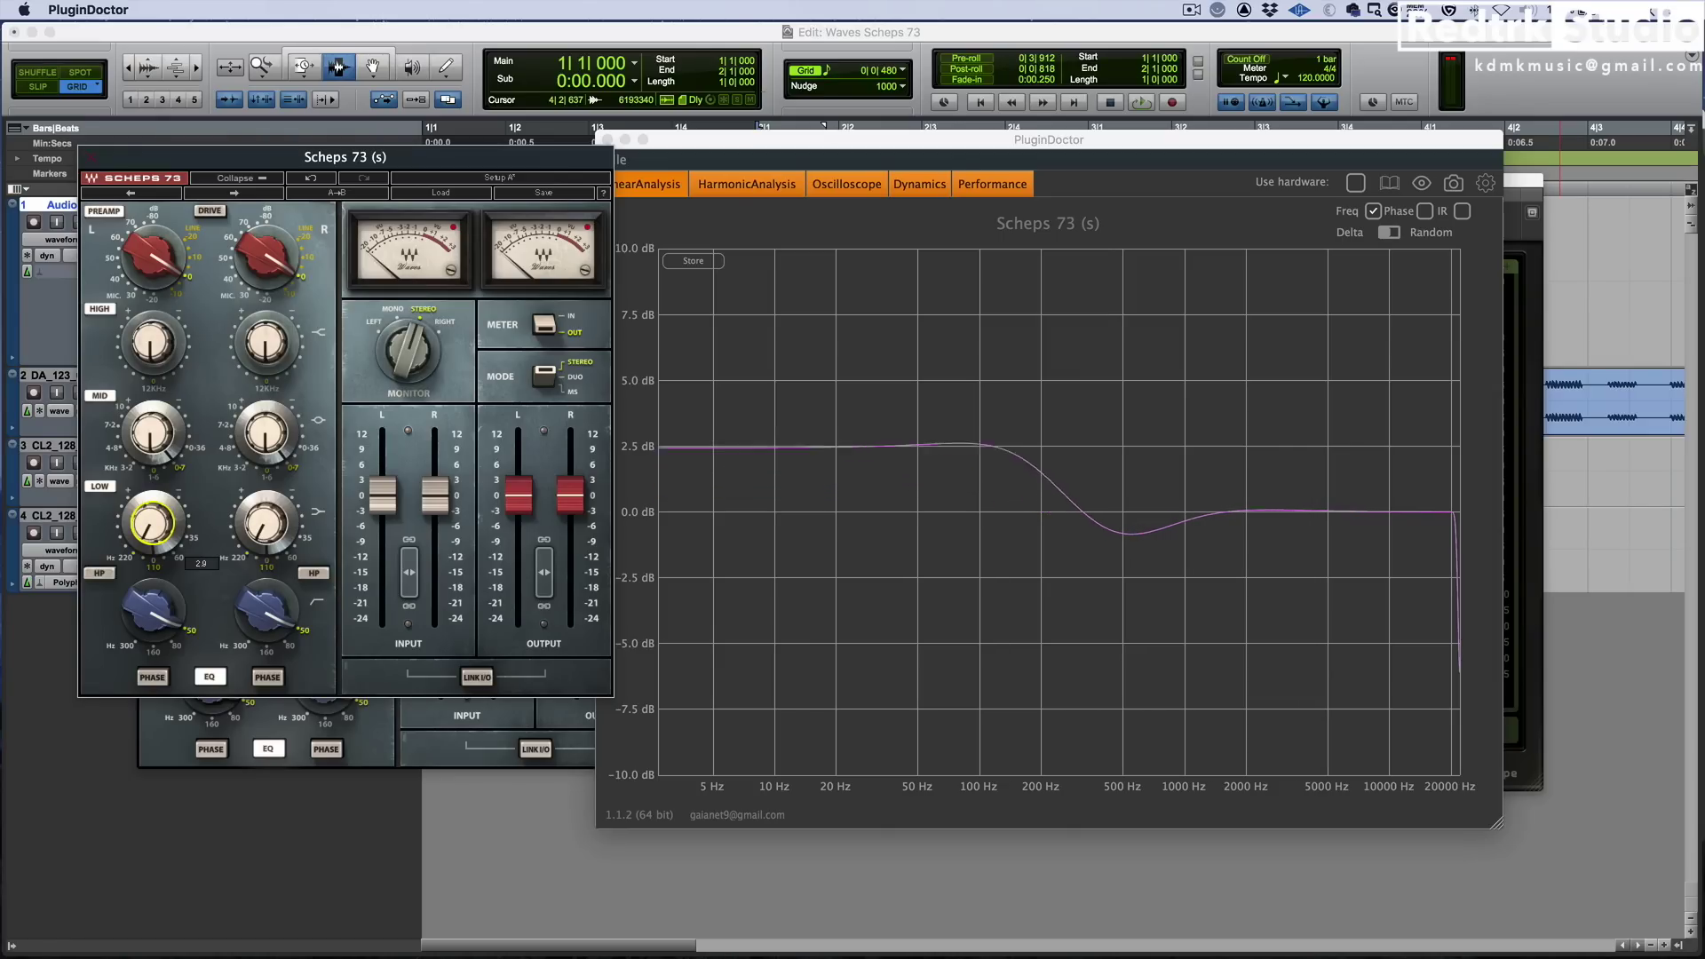
{"action": "scroll", "coordinate": [153, 523], "scroll_direction": "down", "scroll_amount": 8}
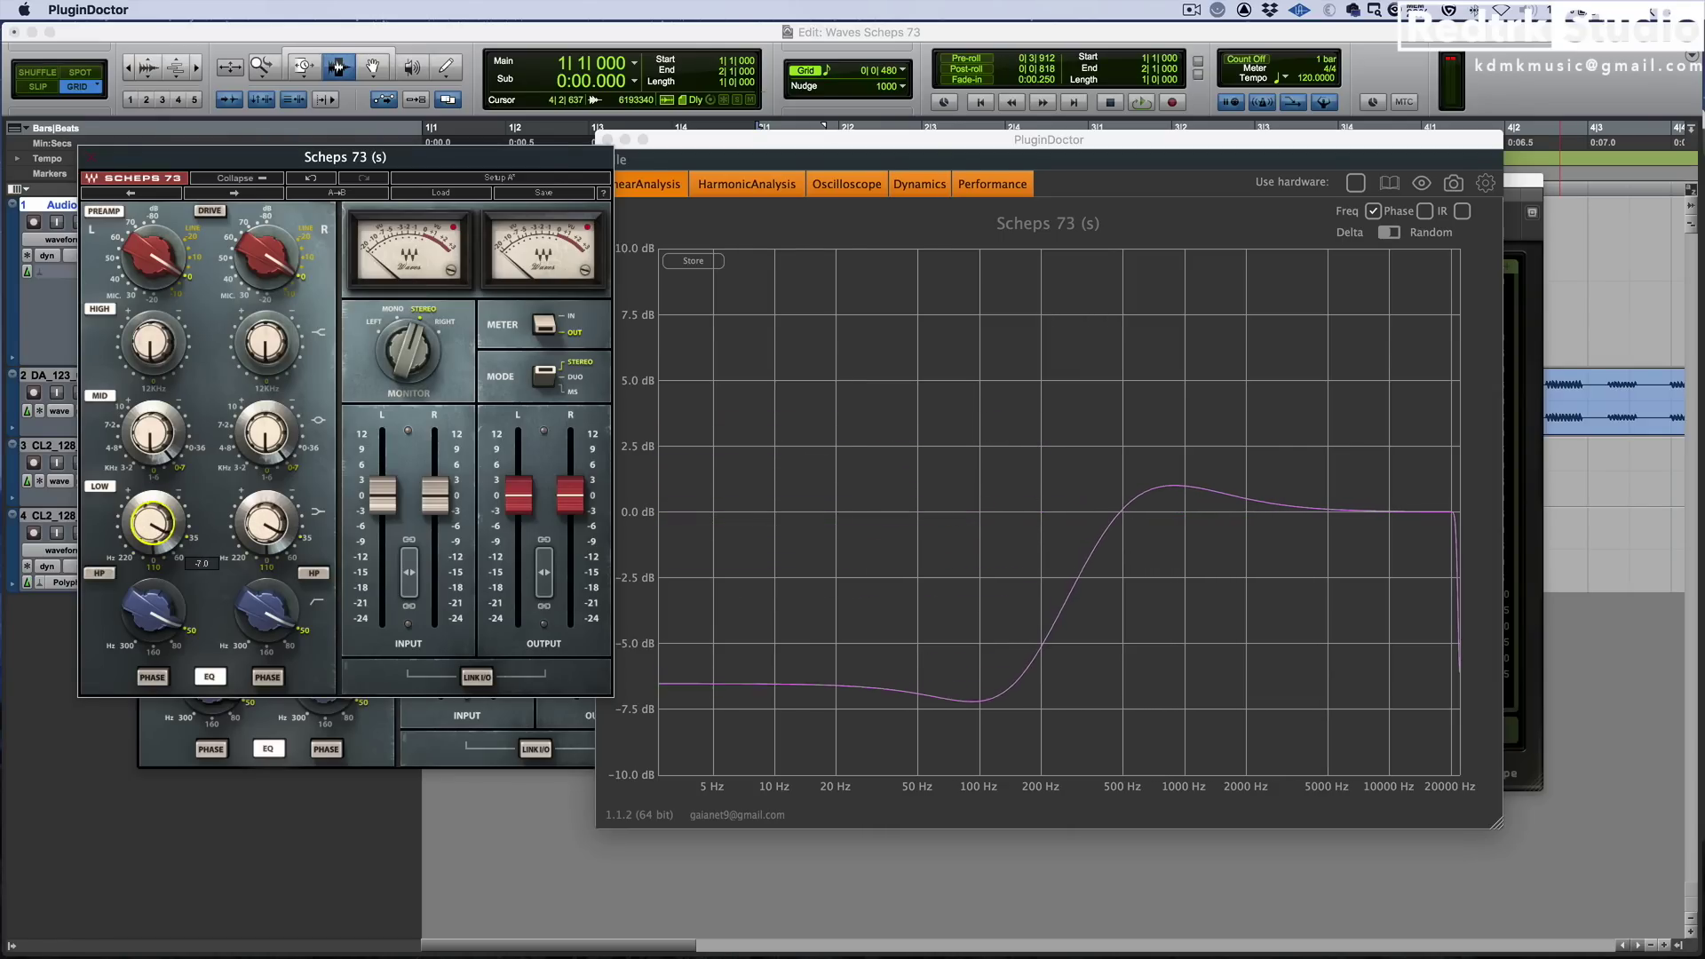
{"action": "scroll", "coordinate": [153, 524], "scroll_direction": "up", "scroll_amount": 20}
{"action": "left_click", "coordinate": [156, 538], "text": "alt"}
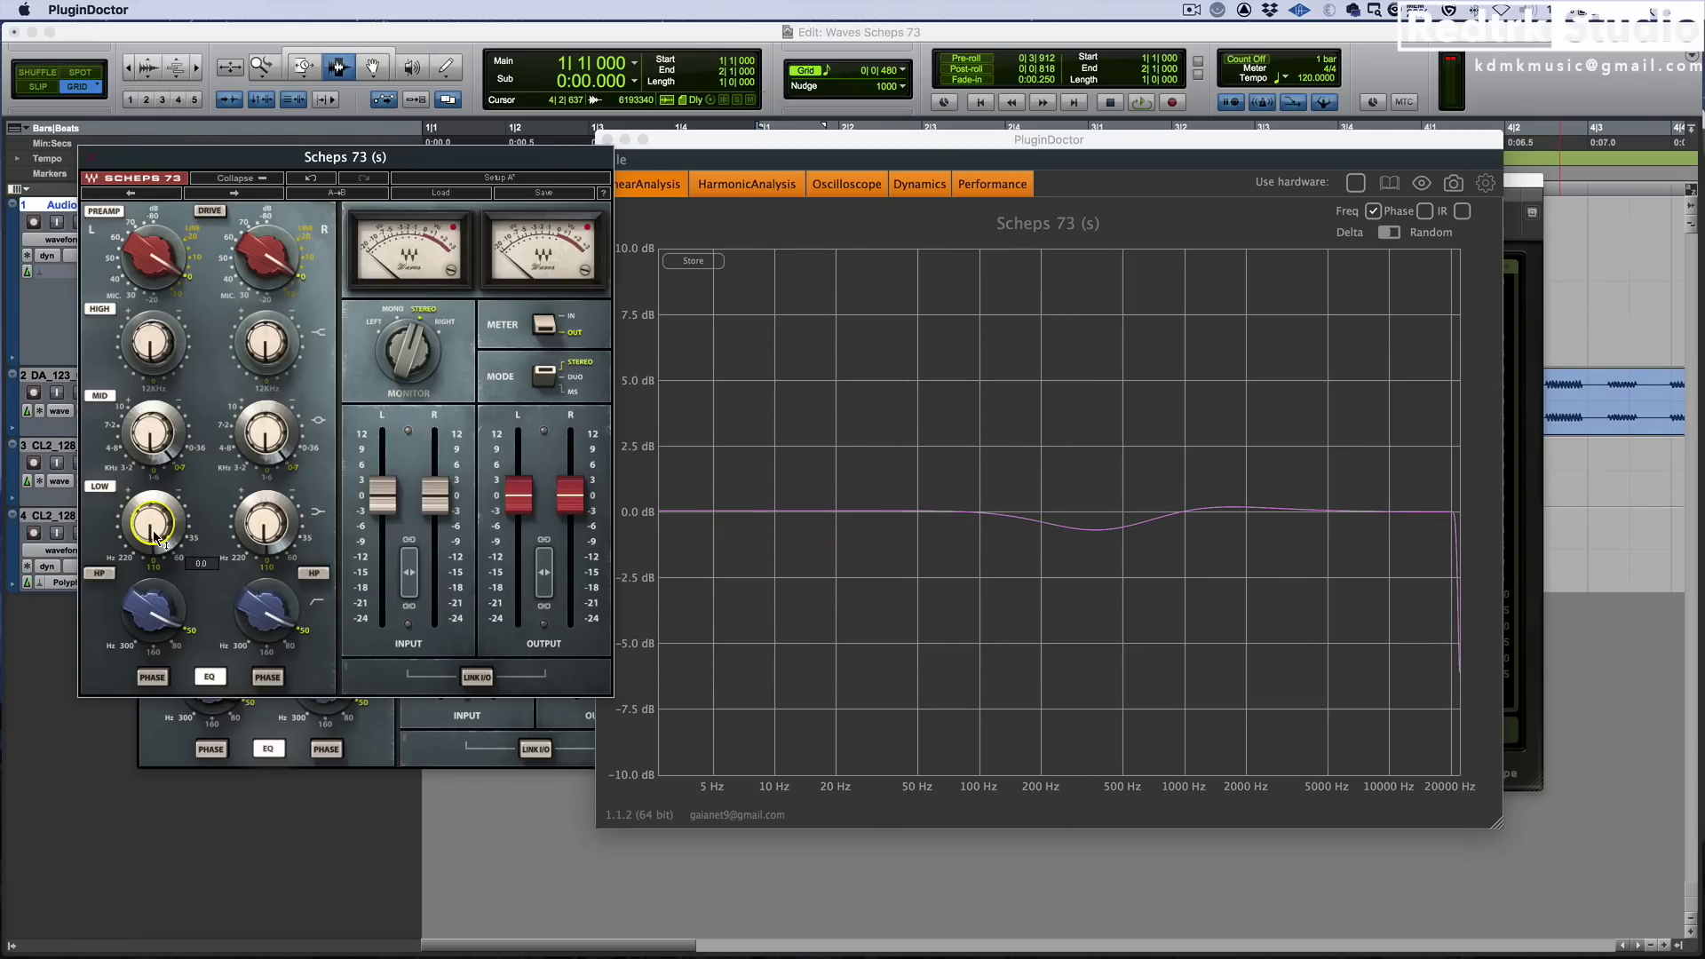
Boost the Low band at 220 Hz and again at 60 Hz to about 7.0, resetting the gain to 0 each time
{"action": "left_click", "coordinate": [127, 555]}
{"action": "left_click_drag", "start_coordinate": [152, 524], "coordinate": [153, 482]}
{"action": "left_click", "coordinate": [164, 543], "text": "alt"}
{"action": "left_click", "coordinate": [158, 540], "text": "alt"}
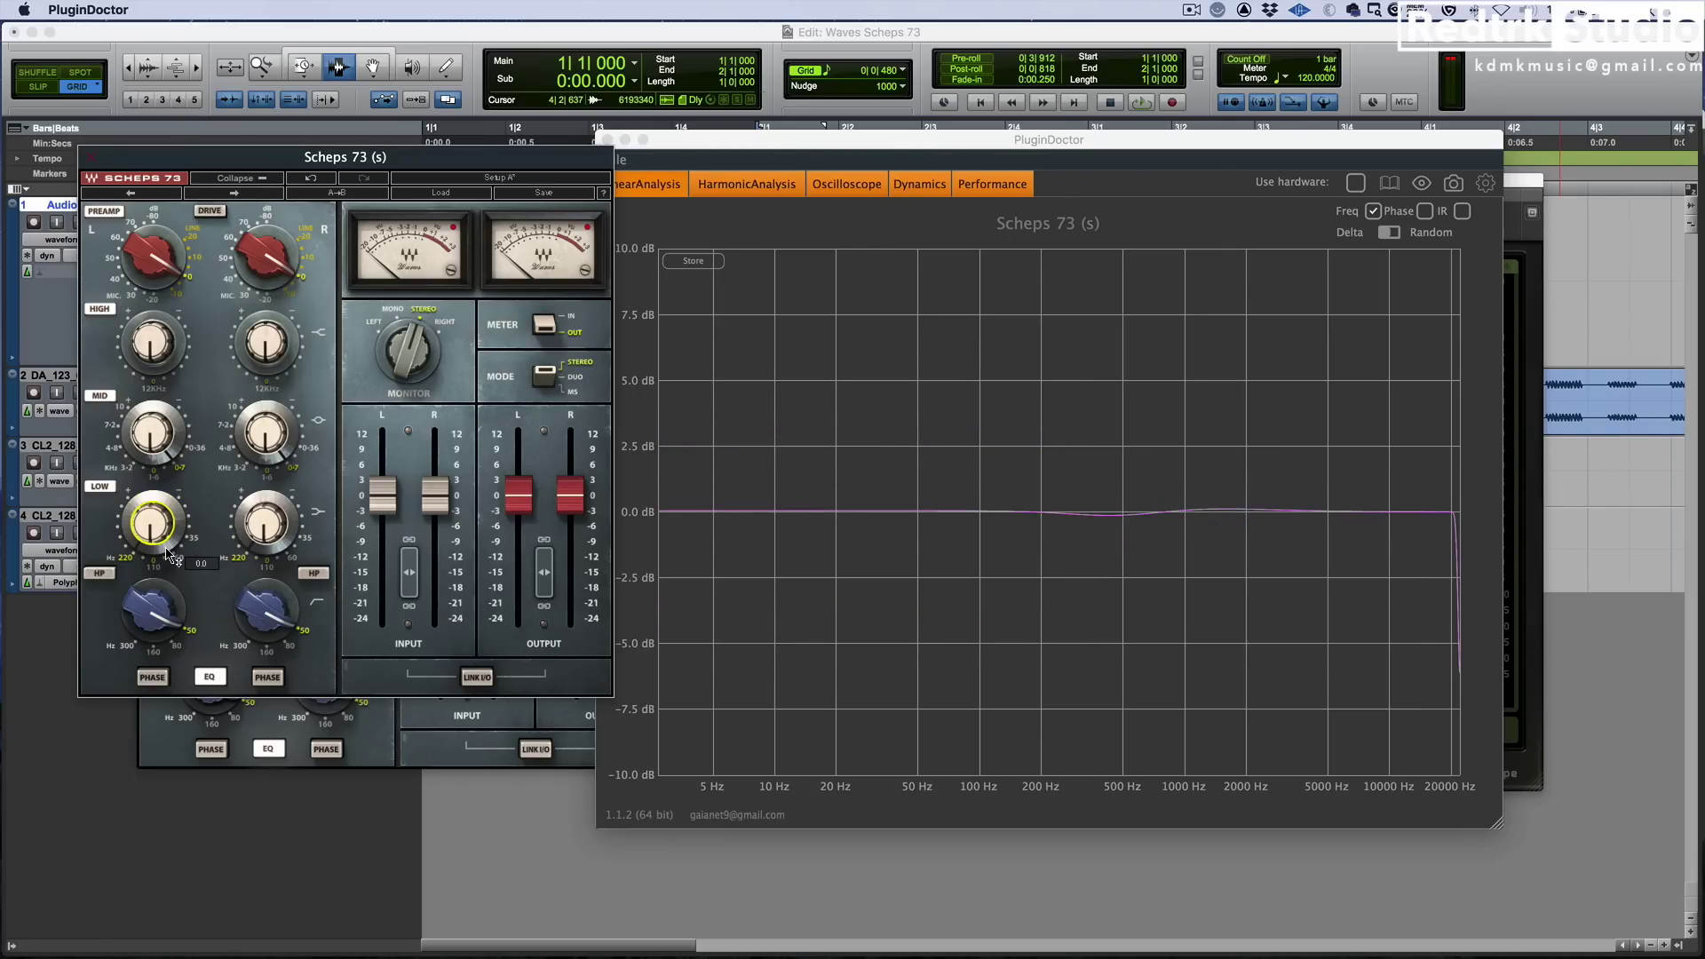
{"action": "left_click_drag", "start_coordinate": [169, 554], "coordinate": [152, 507]}
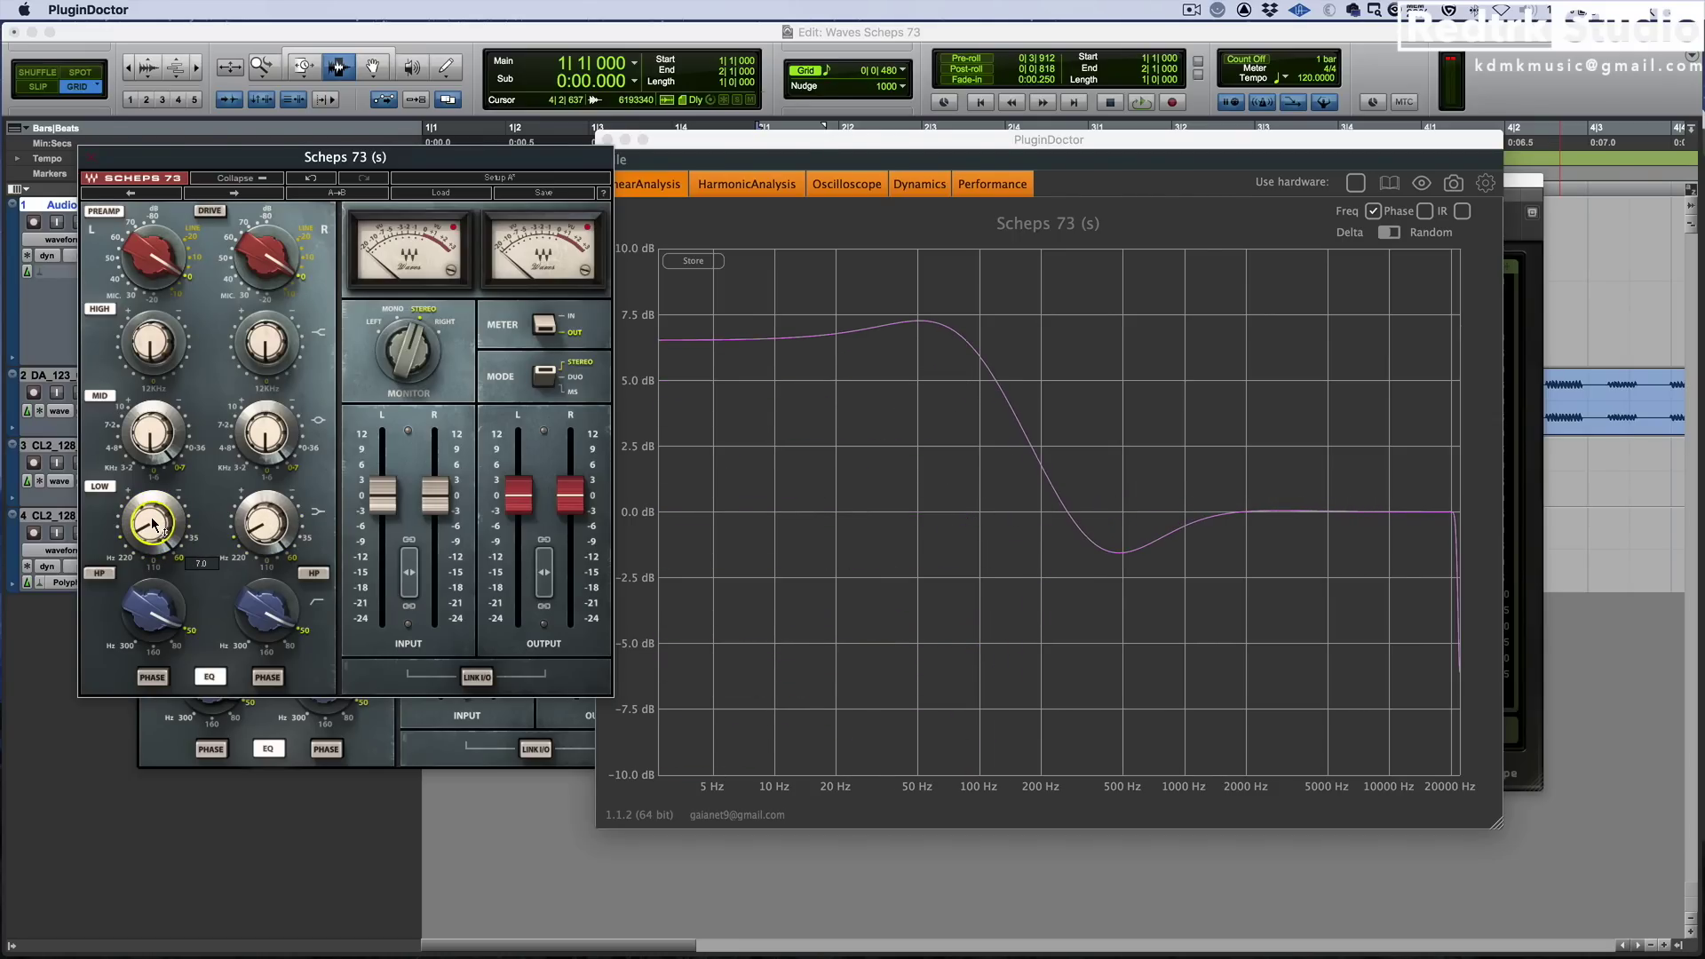
{"action": "left_click", "coordinate": [152, 521], "text": "alt"}
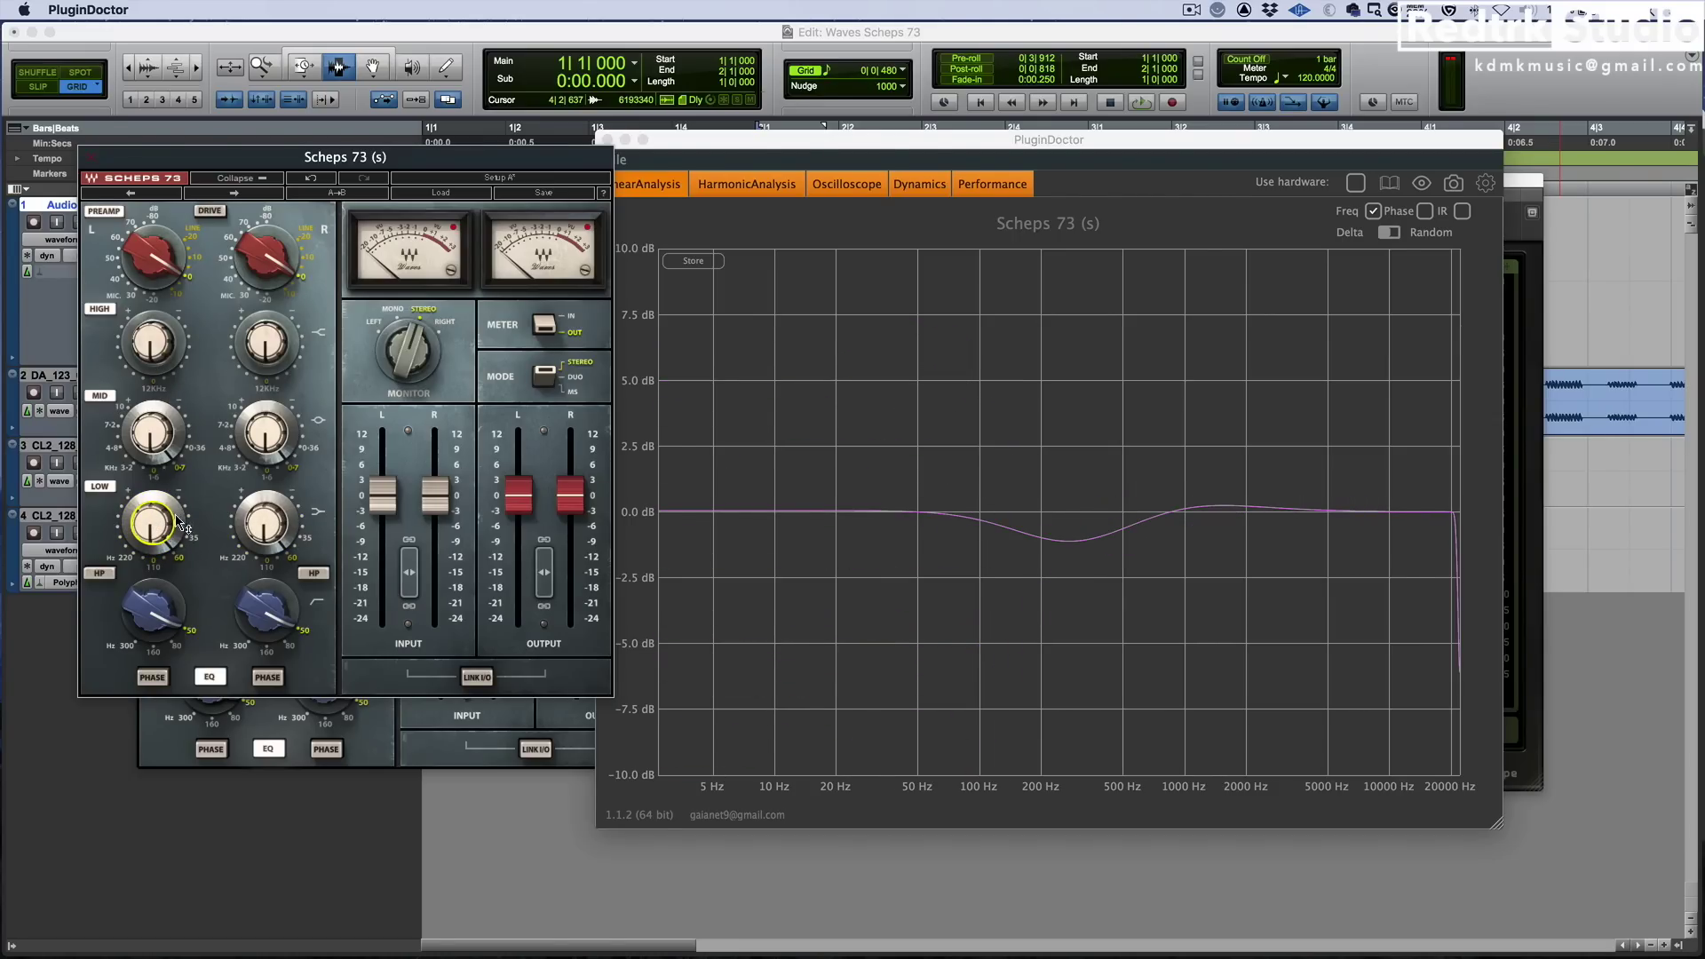
Switch on the high-pass filter and raise its cutoff through 80 Hz to 160 Hz
{"action": "mouse_move", "coordinate": [184, 529]}
{"action": "left_click", "coordinate": [107, 575]}
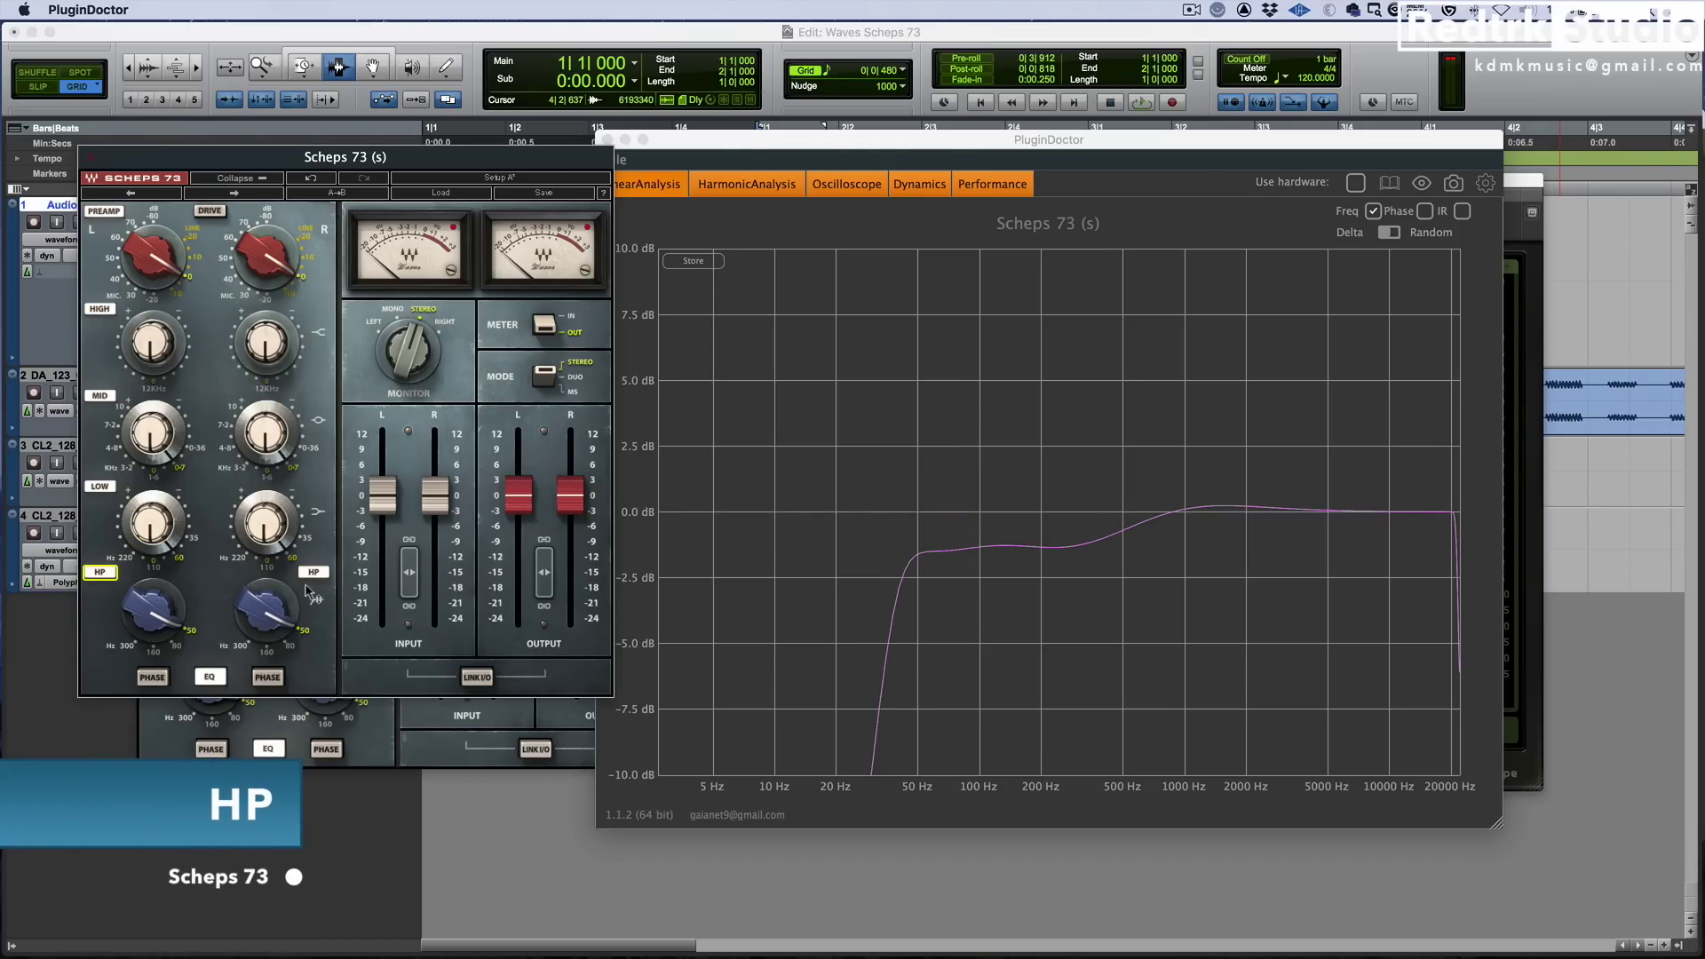
{"action": "left_click", "coordinate": [181, 646]}
{"action": "left_click", "coordinate": [155, 655]}
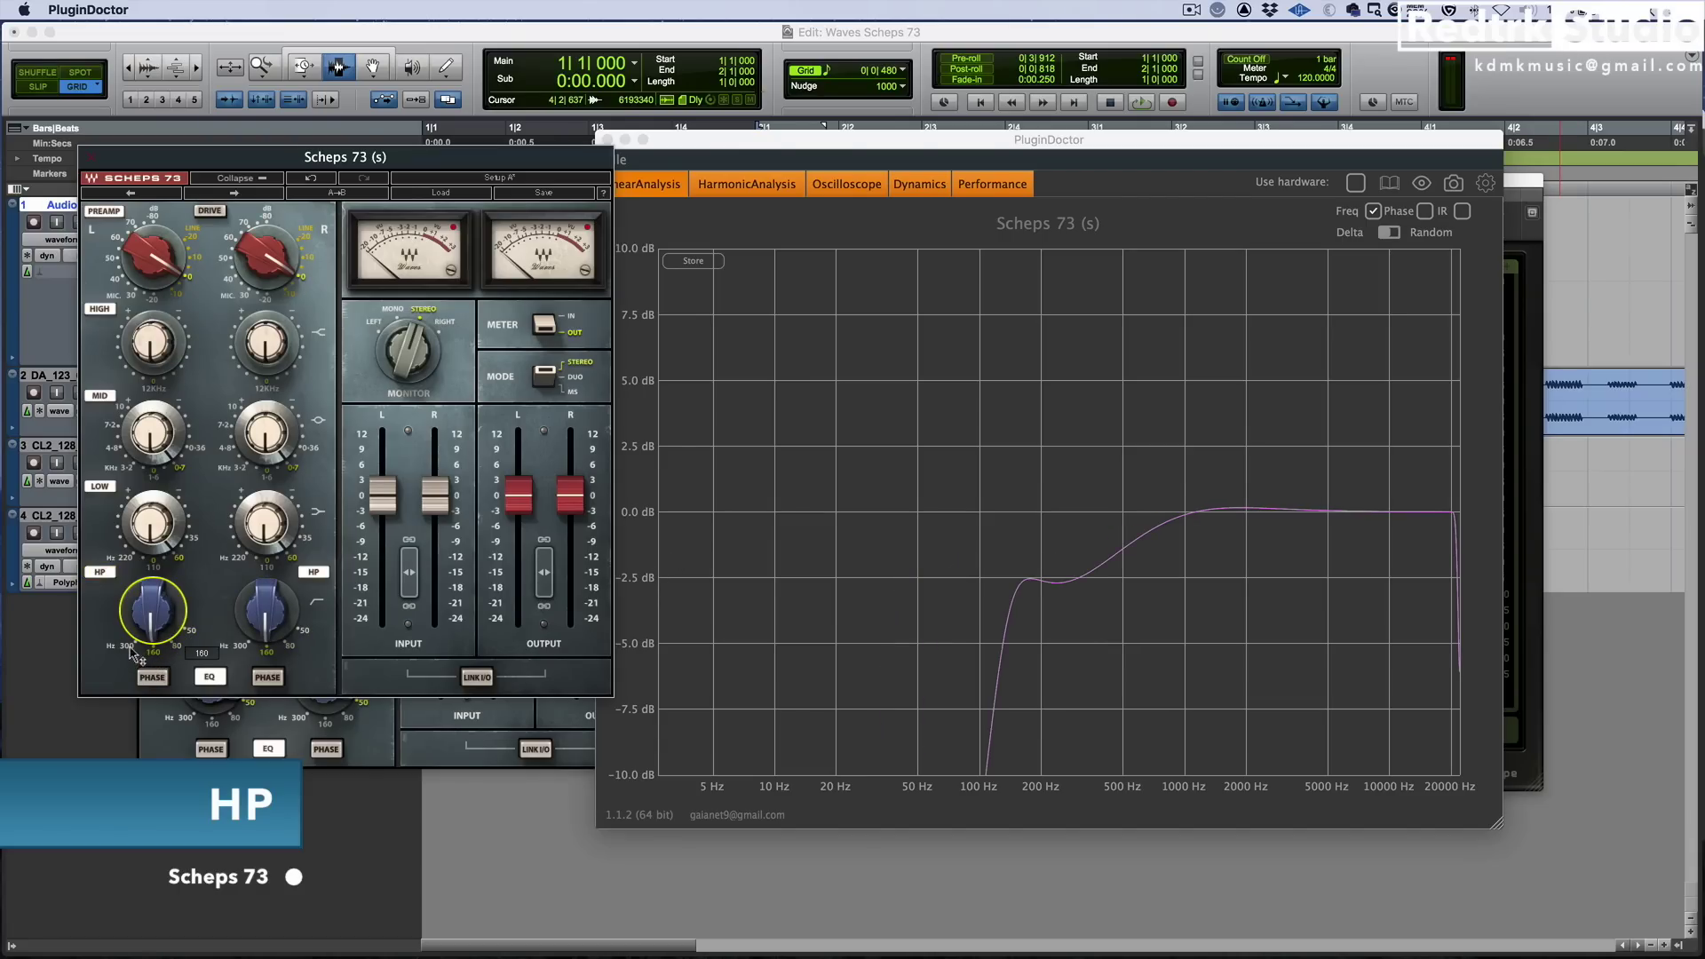
Lower the high-pass cutoff to 50 Hz and toggle the Low and High bands to compare the response curves
{"action": "left_click", "coordinate": [191, 630]}
{"action": "left_click", "coordinate": [100, 487]}
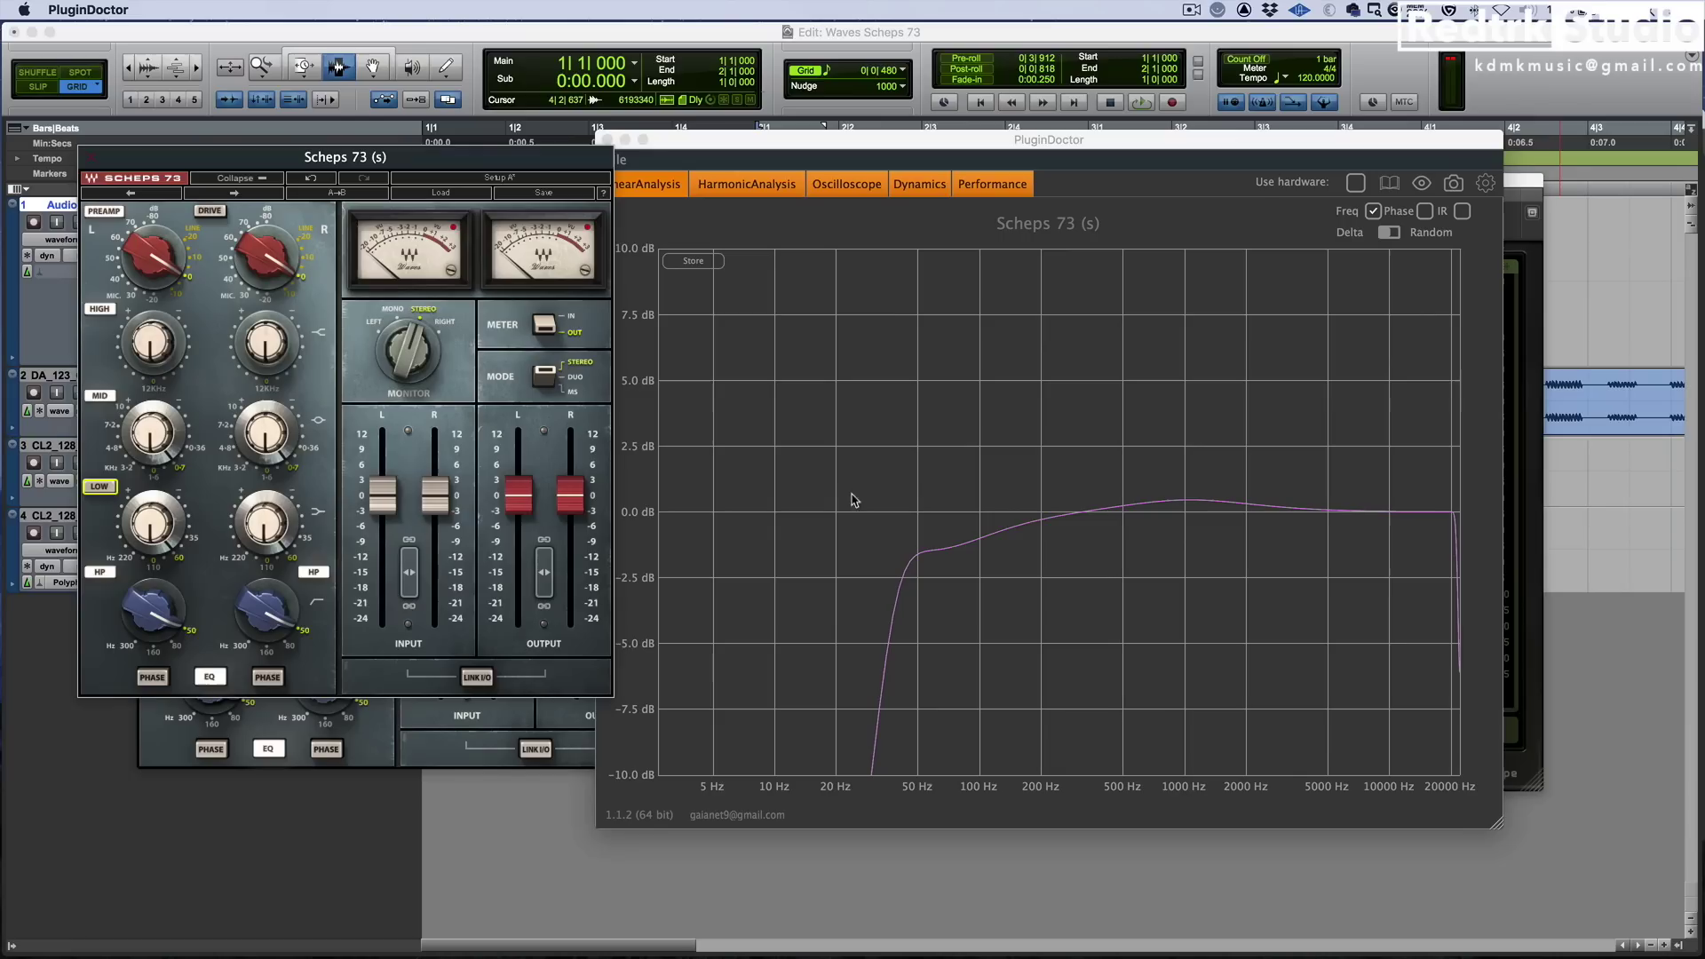
{"action": "left_click", "coordinate": [104, 309]}
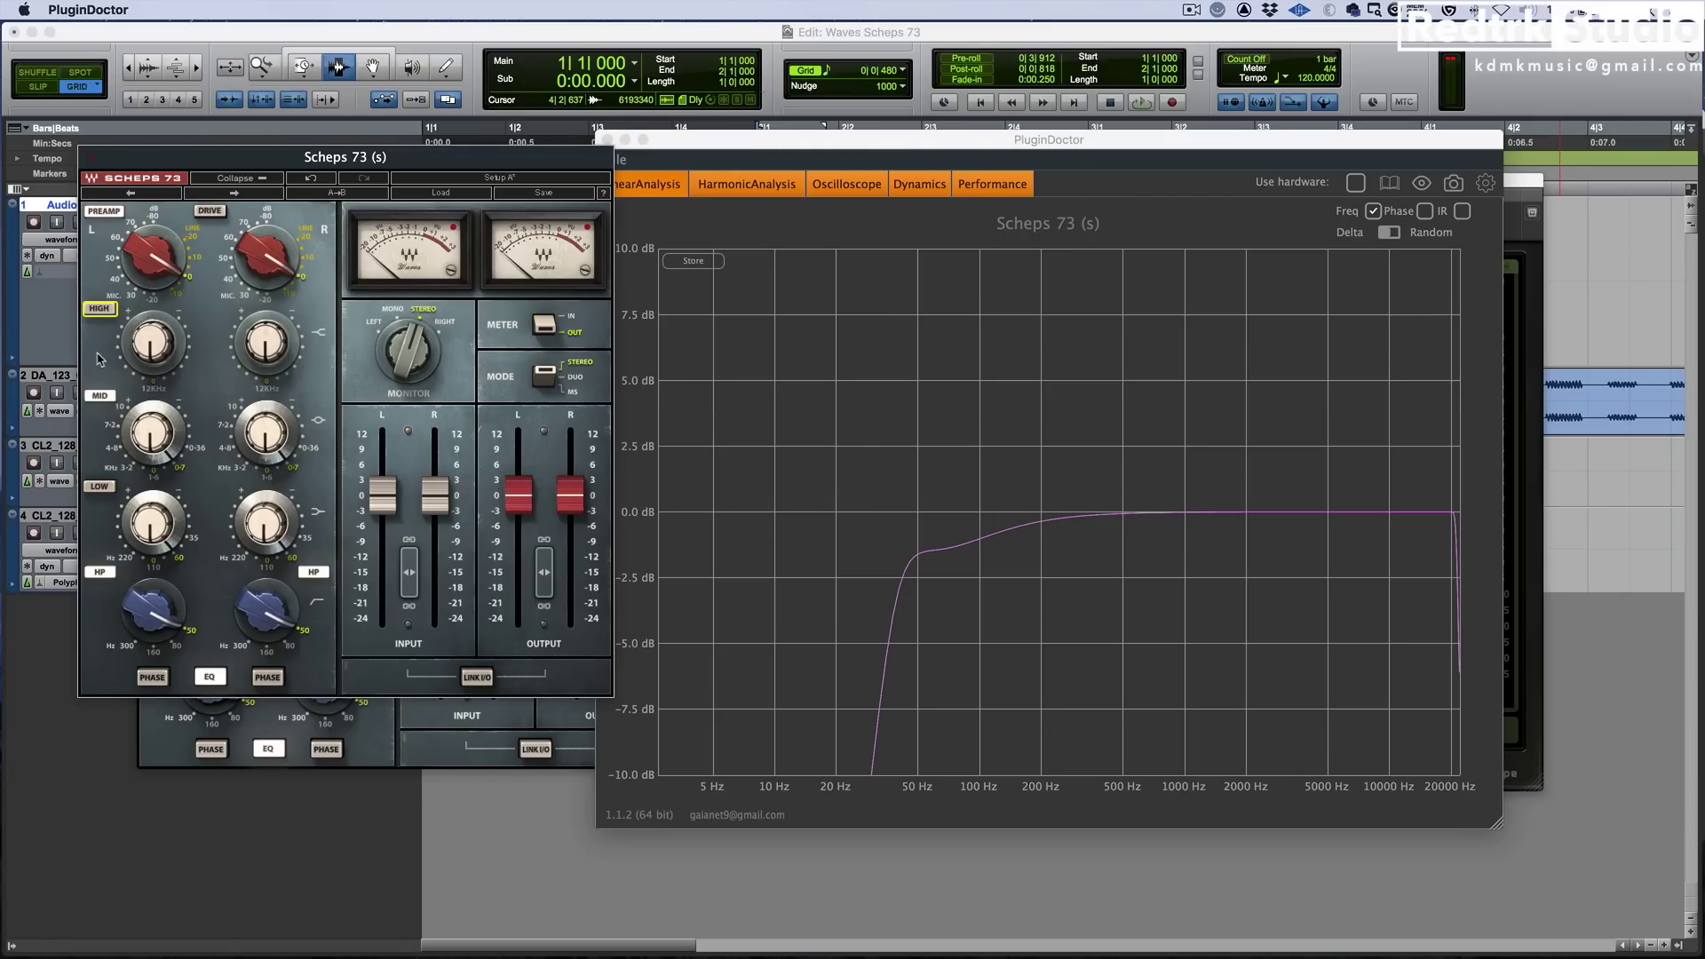
{"action": "left_click_drag", "start_coordinate": [153, 612], "coordinate": [131, 651]}
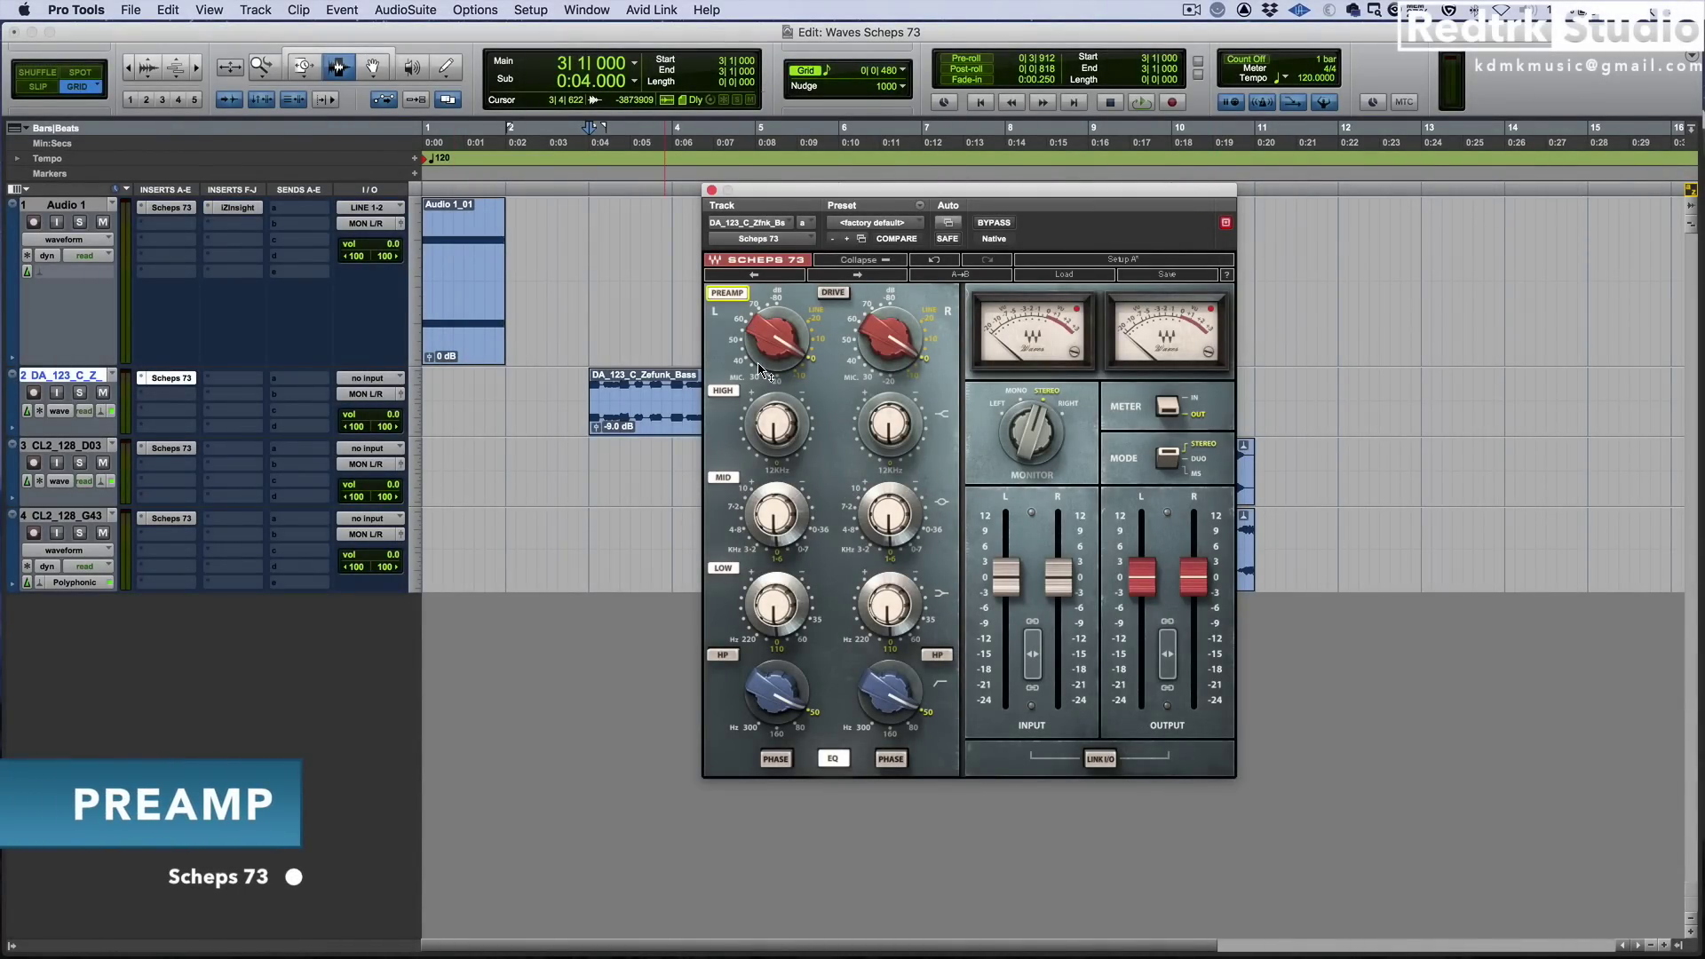
On the bass track's Scheps 73, turn the preamp gain up from 0 and switch on Drive
{"action": "mouse_move", "coordinate": [759, 364]}
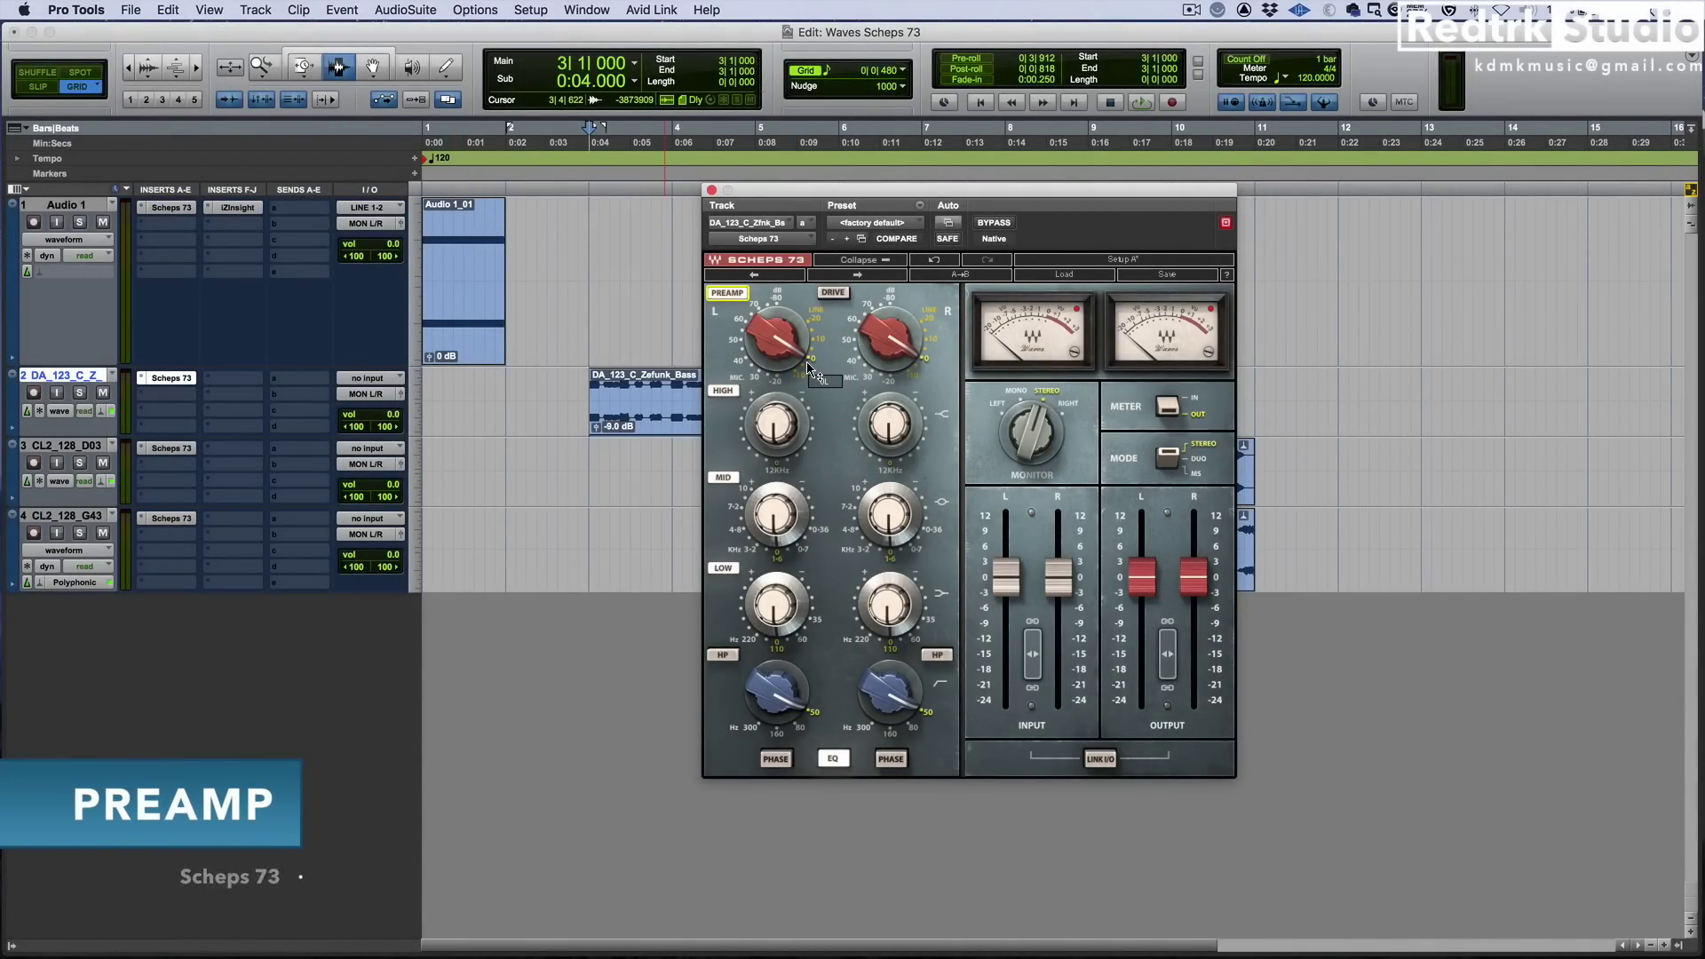
{"action": "left_click_drag", "start_coordinate": [808, 368], "coordinate": [809, 324]}
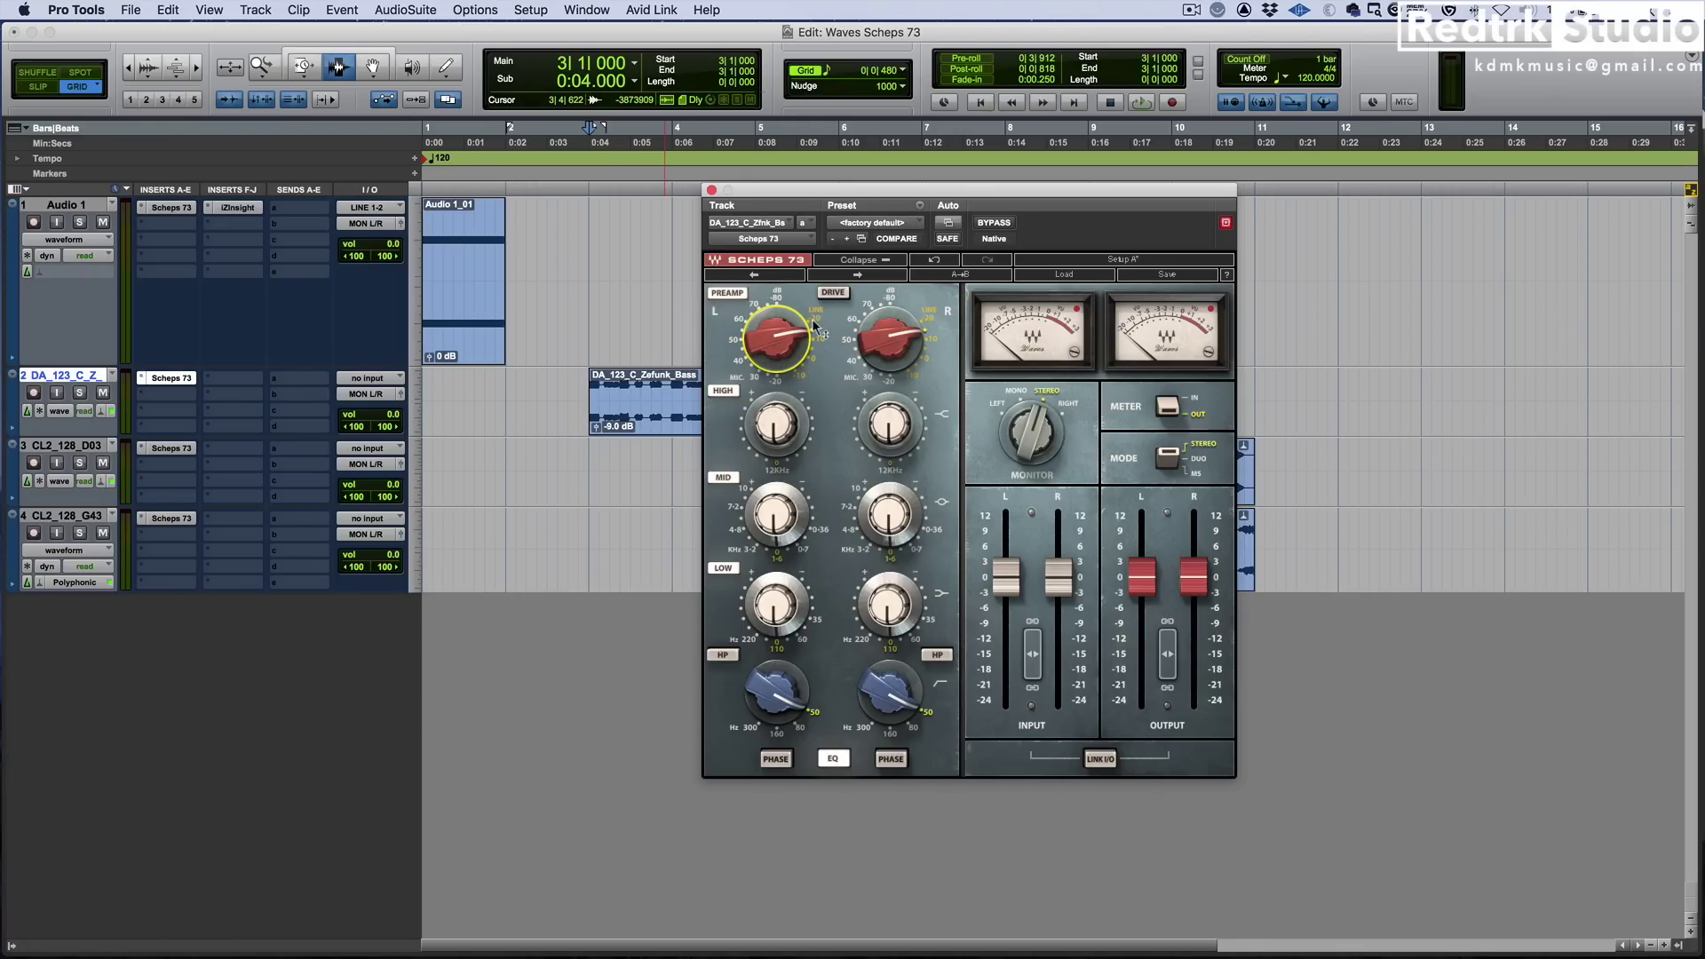
{"action": "left_click", "coordinate": [832, 294]}
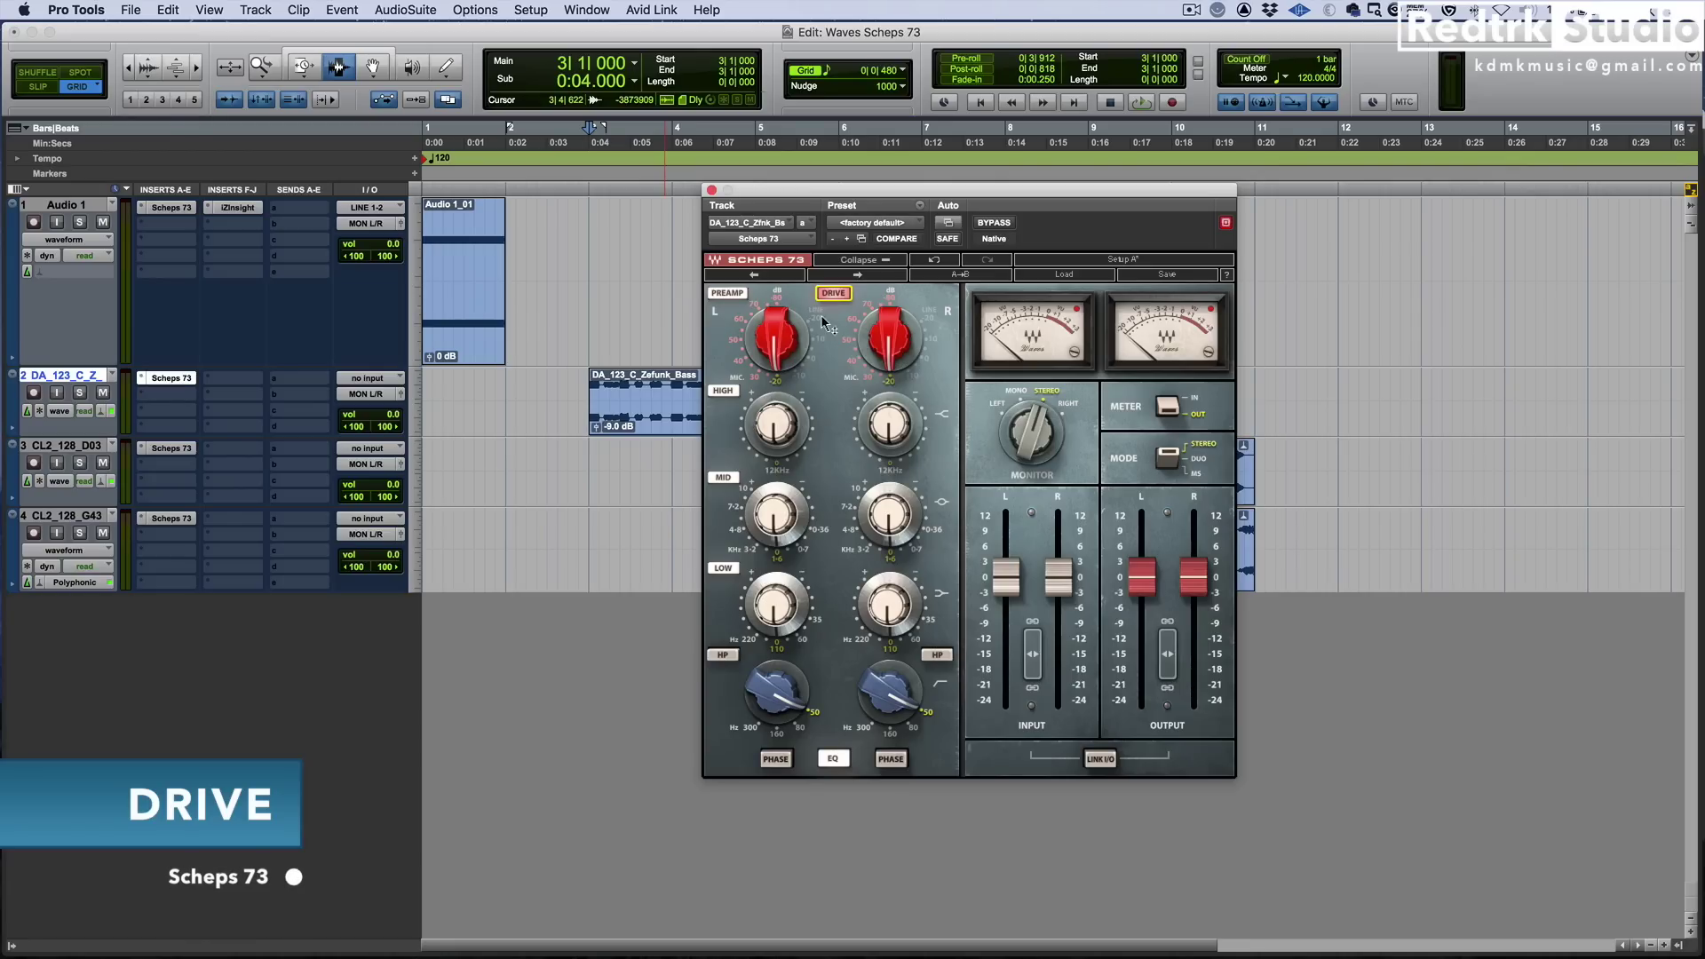
{"action": "mouse_move", "coordinate": [857, 341]}
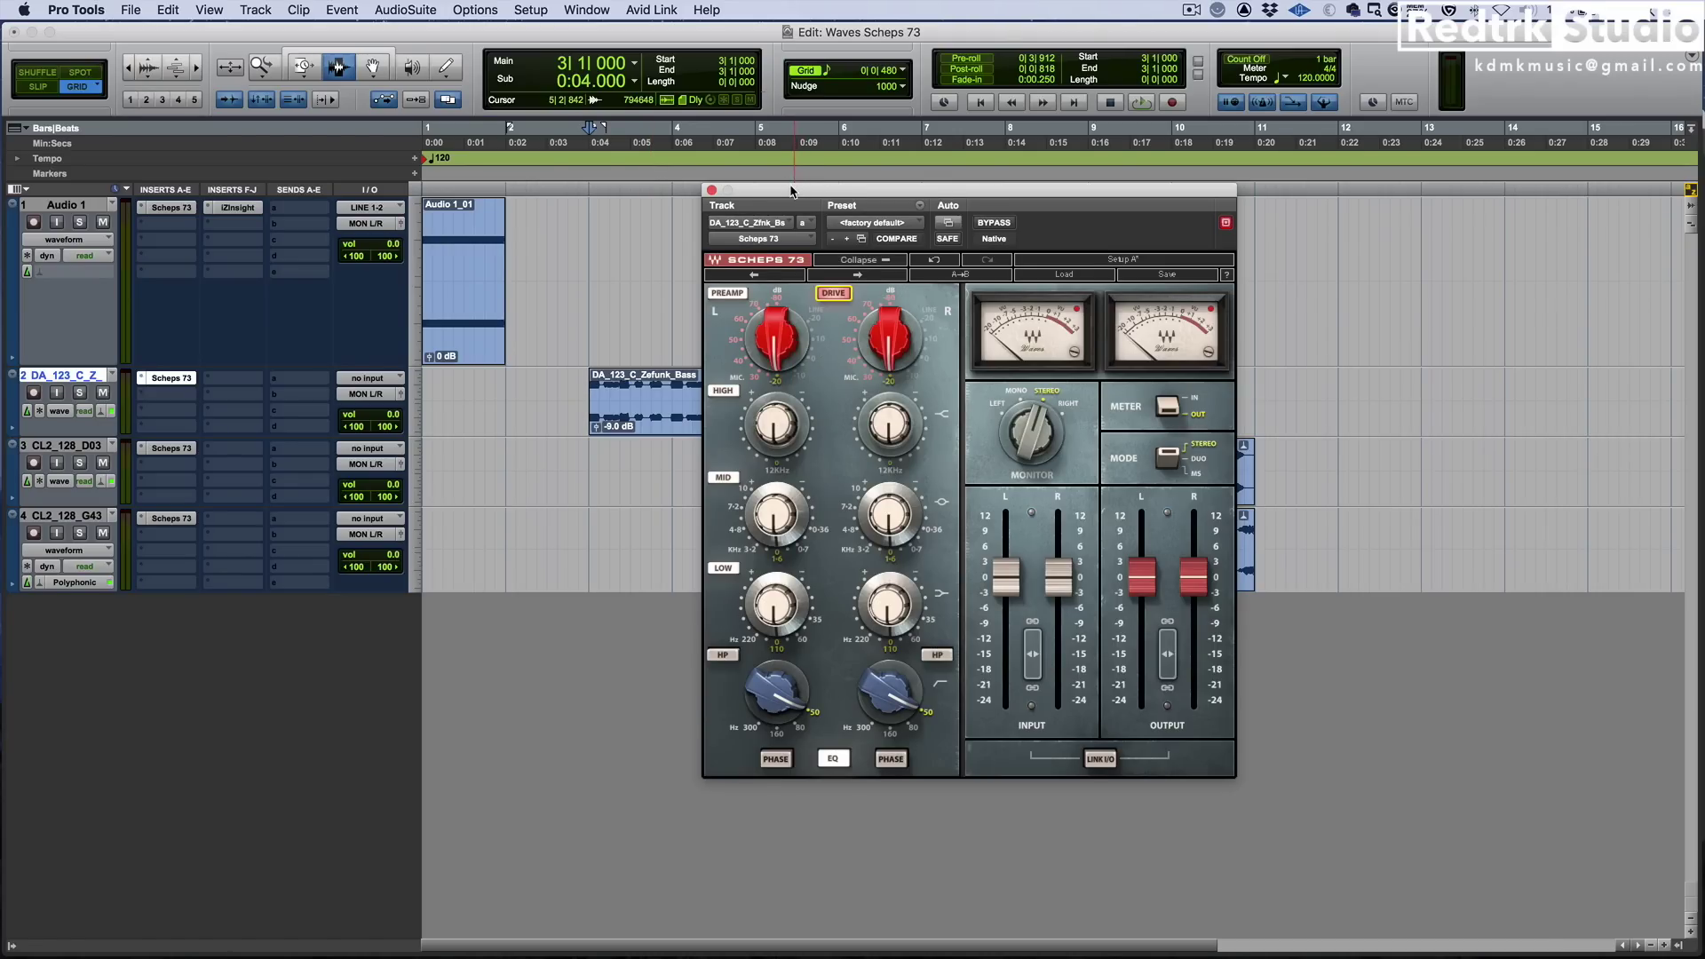
Move the plugin window clear of the bass clip, audition the bass with the plugin bypassed, and select the whole clip
{"action": "left_click_drag", "start_coordinate": [794, 189], "coordinate": [943, 214]}
{"action": "left_click", "coordinate": [588, 402]}
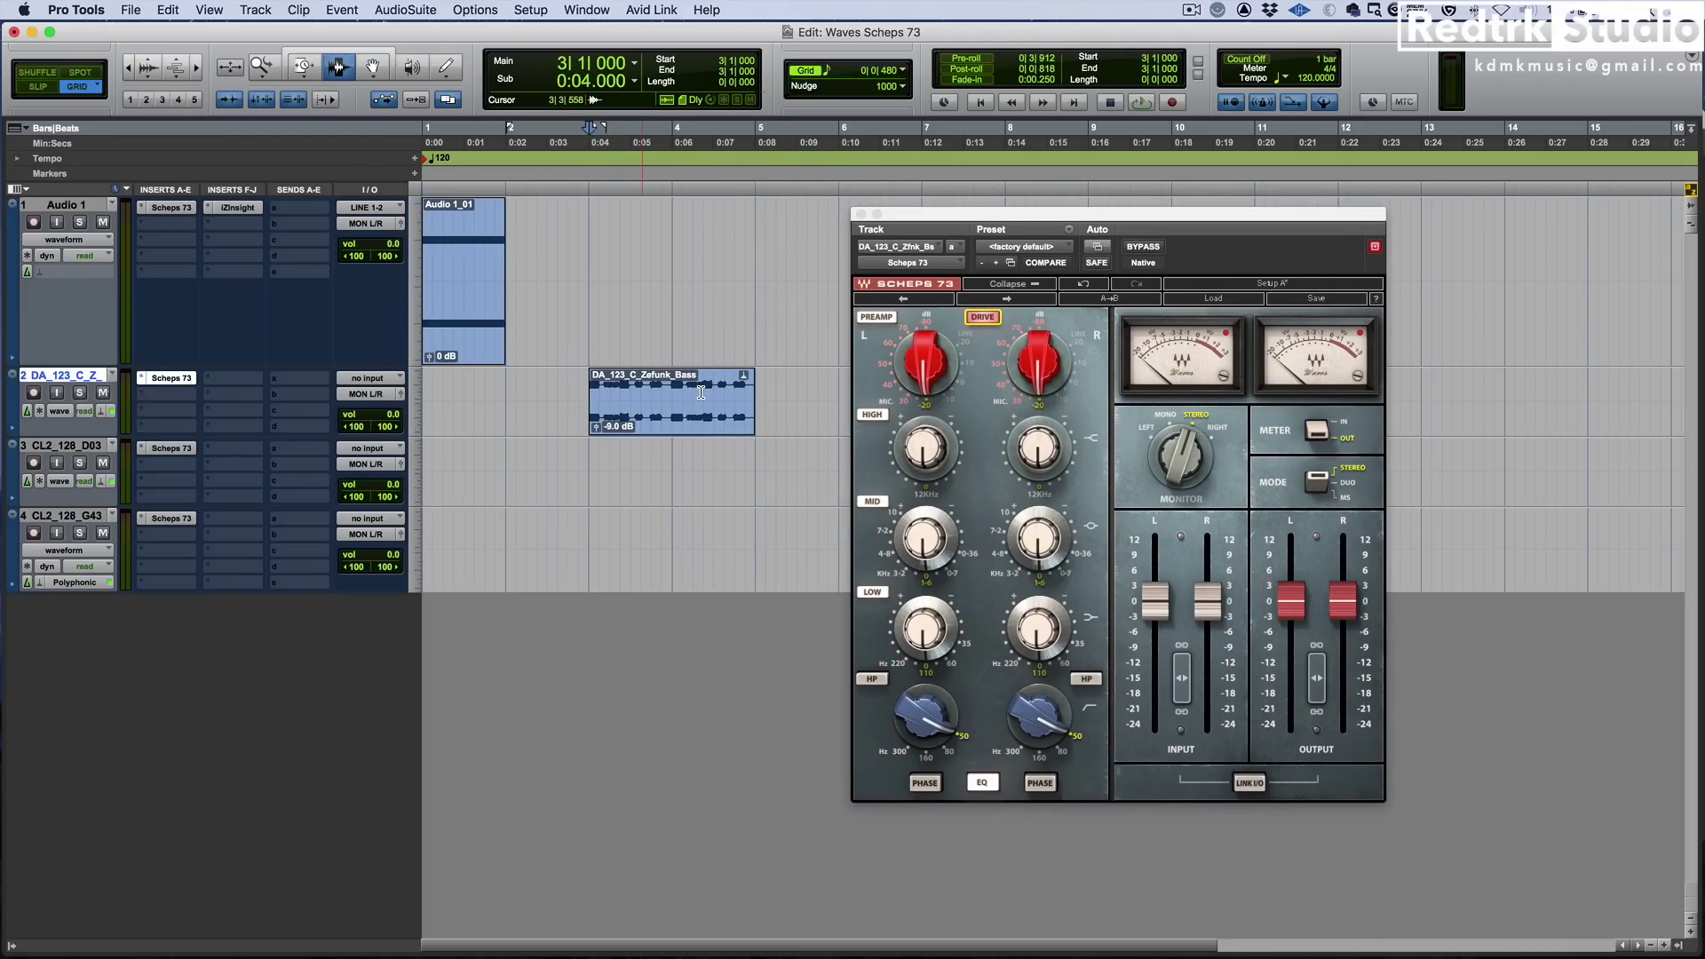
{"action": "key", "text": "space"}
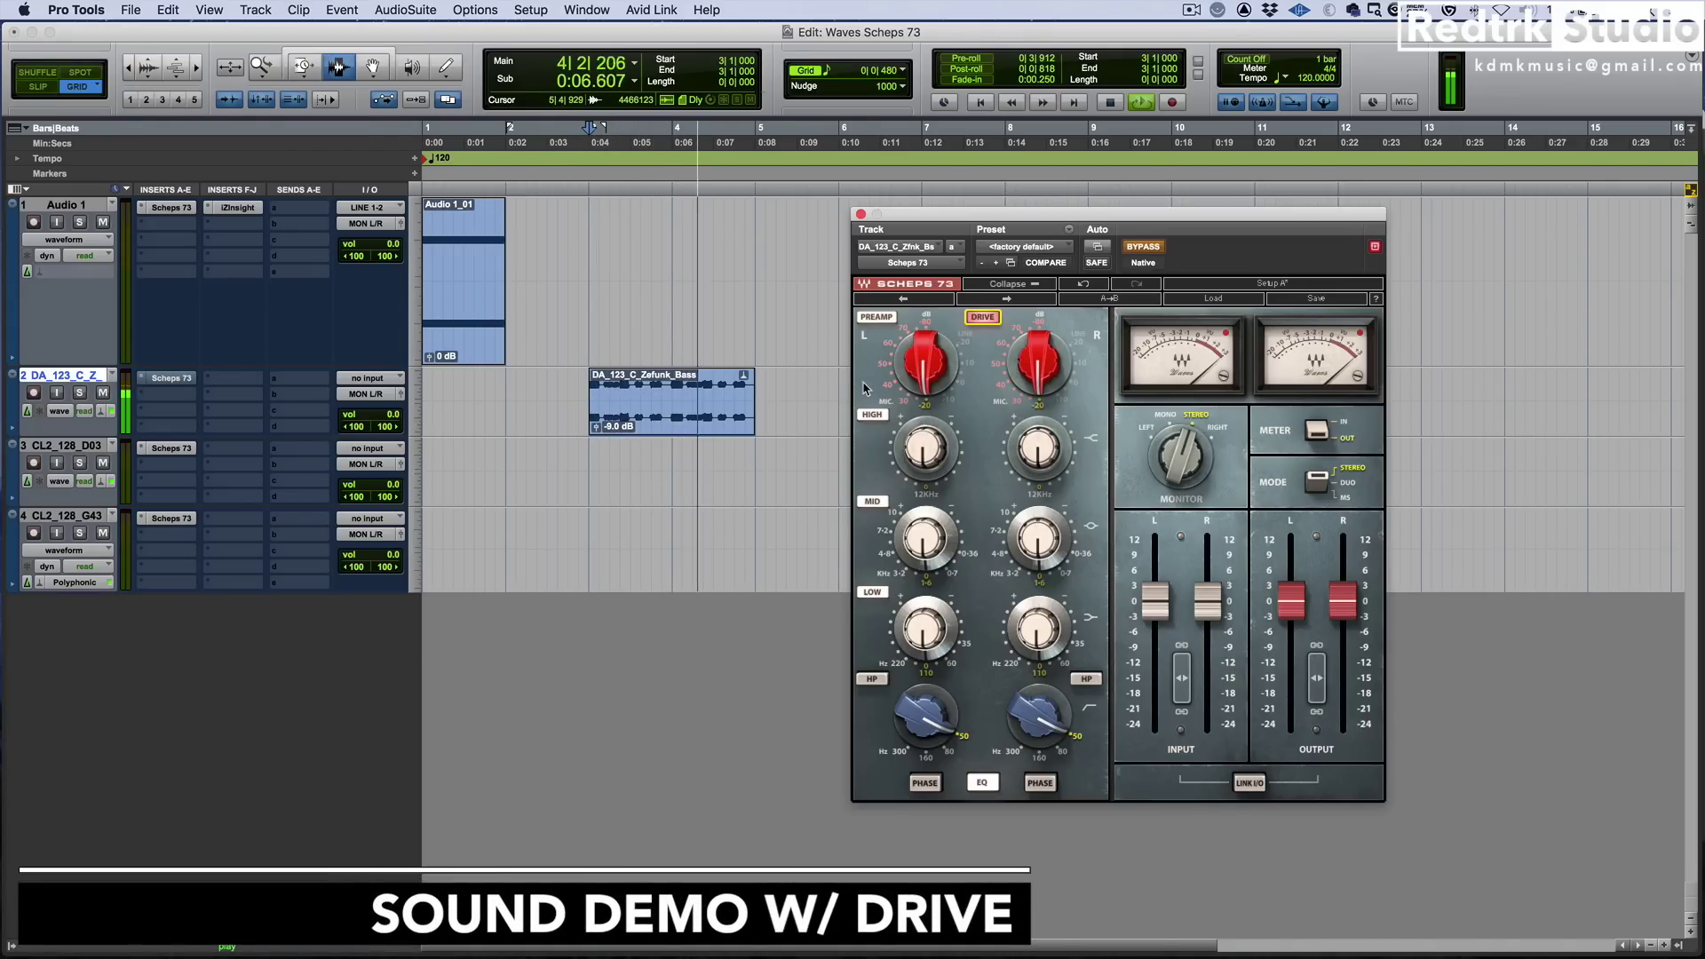
{"action": "key", "text": "space"}
{"action": "double_click", "coordinate": [612, 389]}
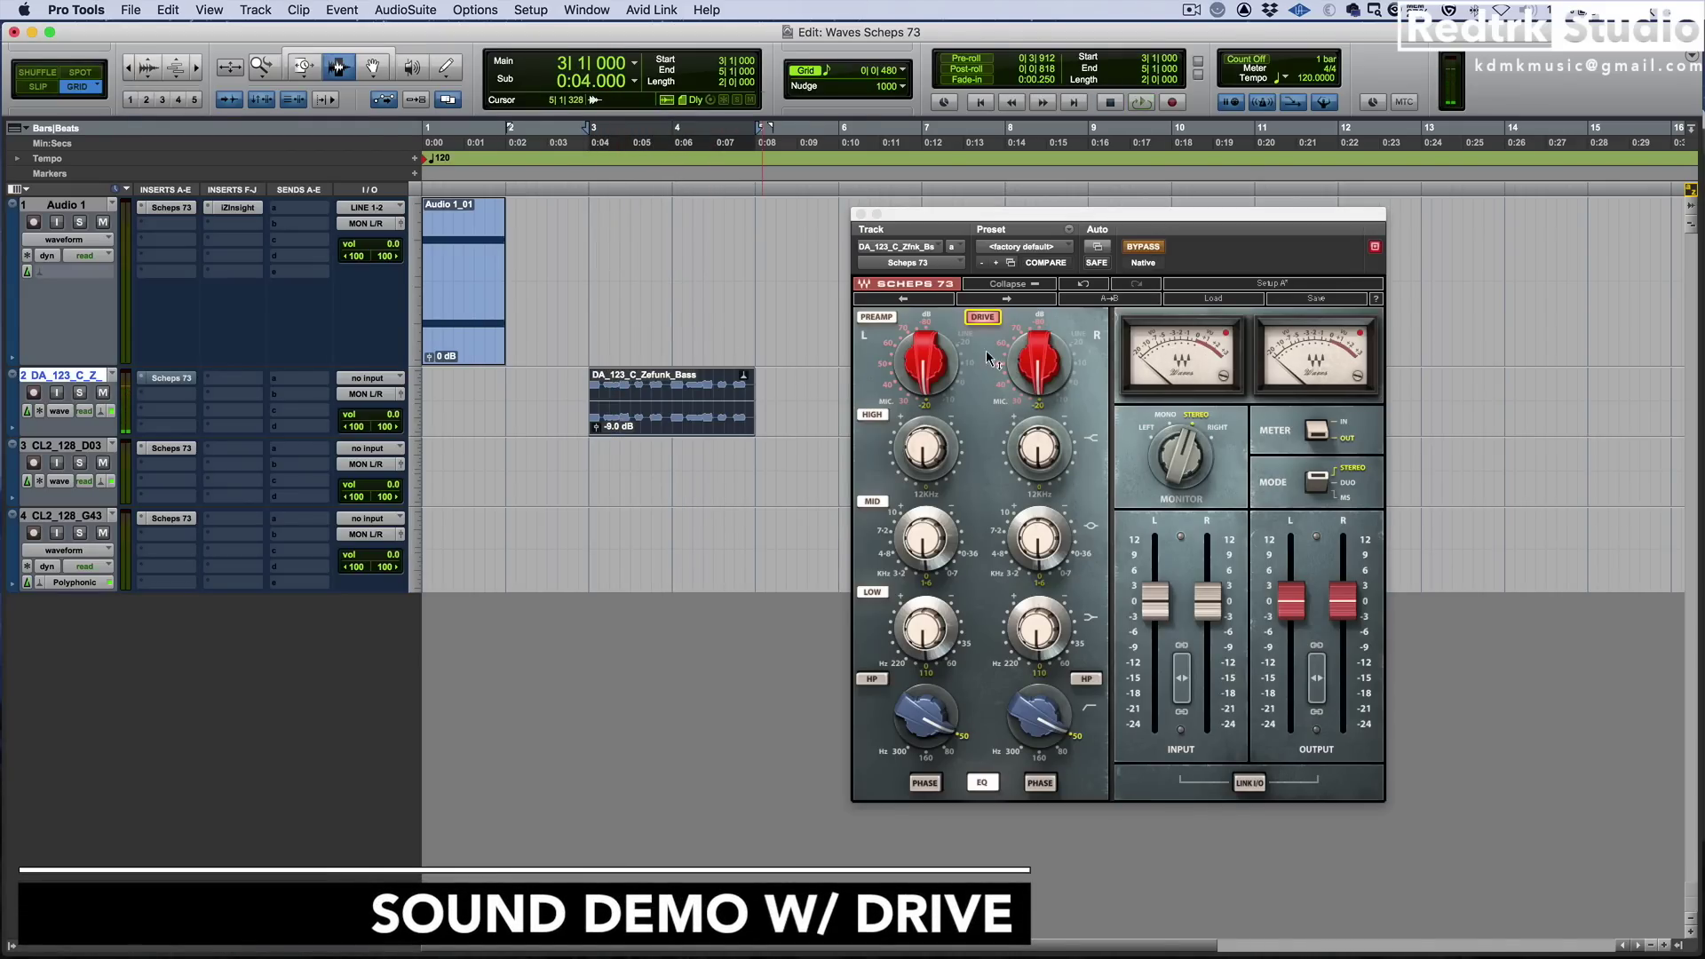
Take the plugin out of bypass and play the bass clip with Drive on
{"action": "left_click", "coordinate": [1143, 246]}
{"action": "key", "text": "space"}
{"action": "mouse_move", "coordinate": [1044, 368]}
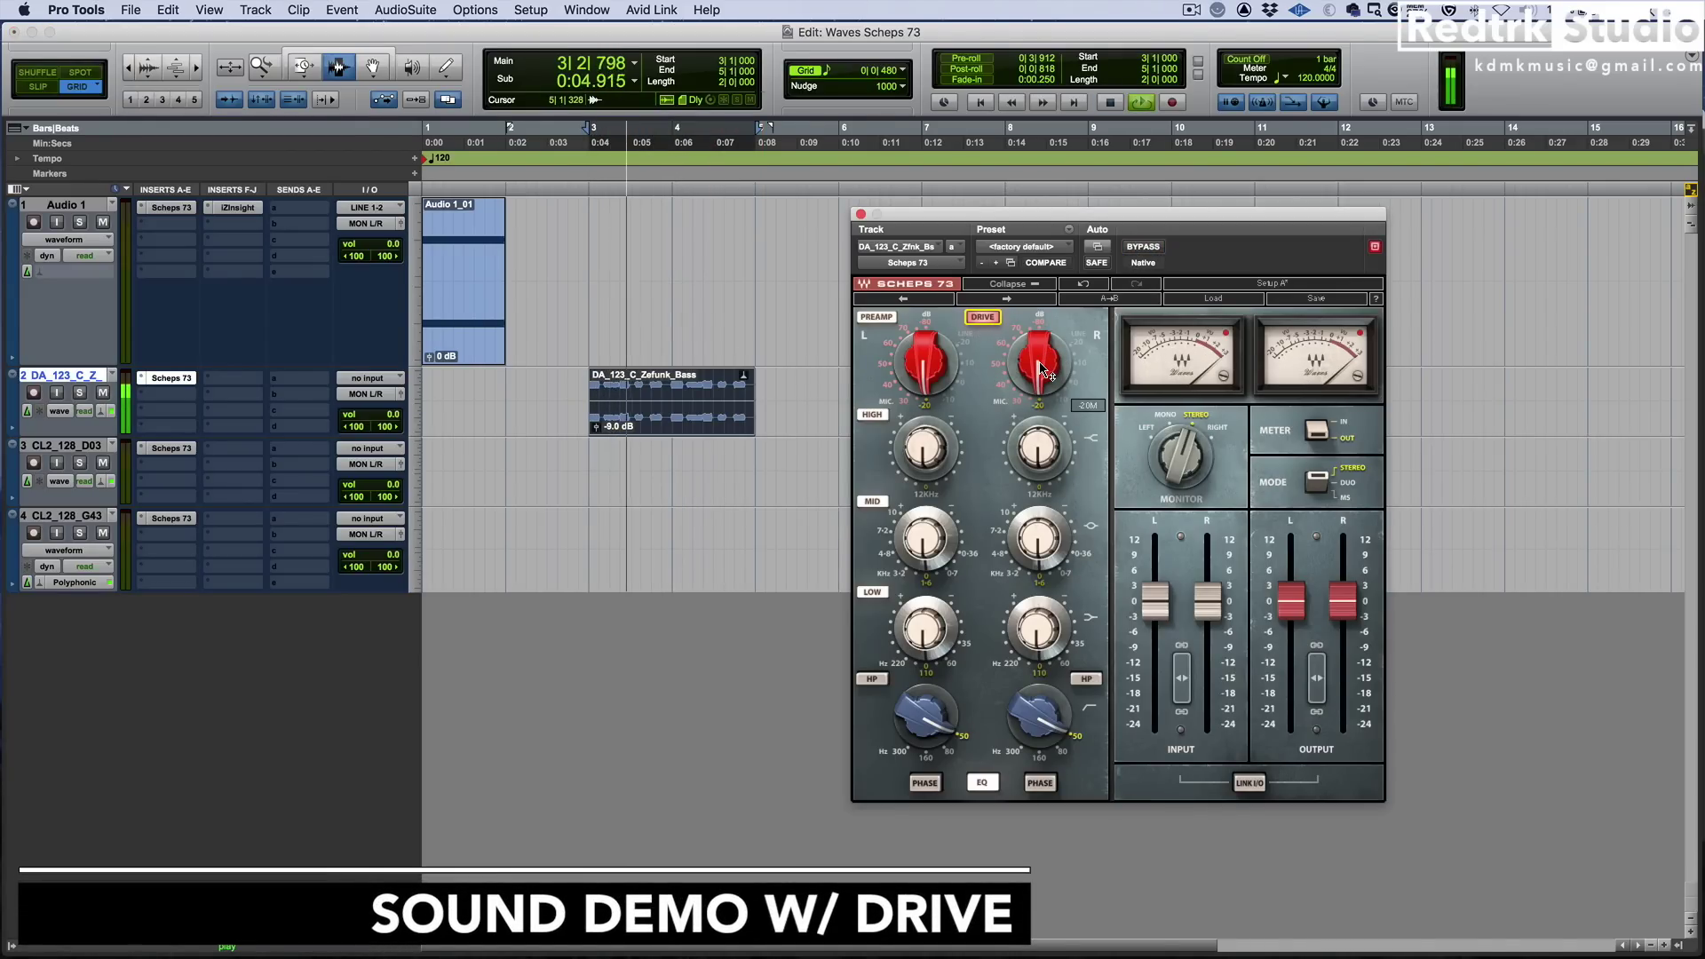
{"action": "key", "text": "space"}
Raise the driven preamp gain, audition the bass, and back the gain off slightly
{"action": "left_click_drag", "start_coordinate": [1043, 369], "coordinate": [1043, 342]}
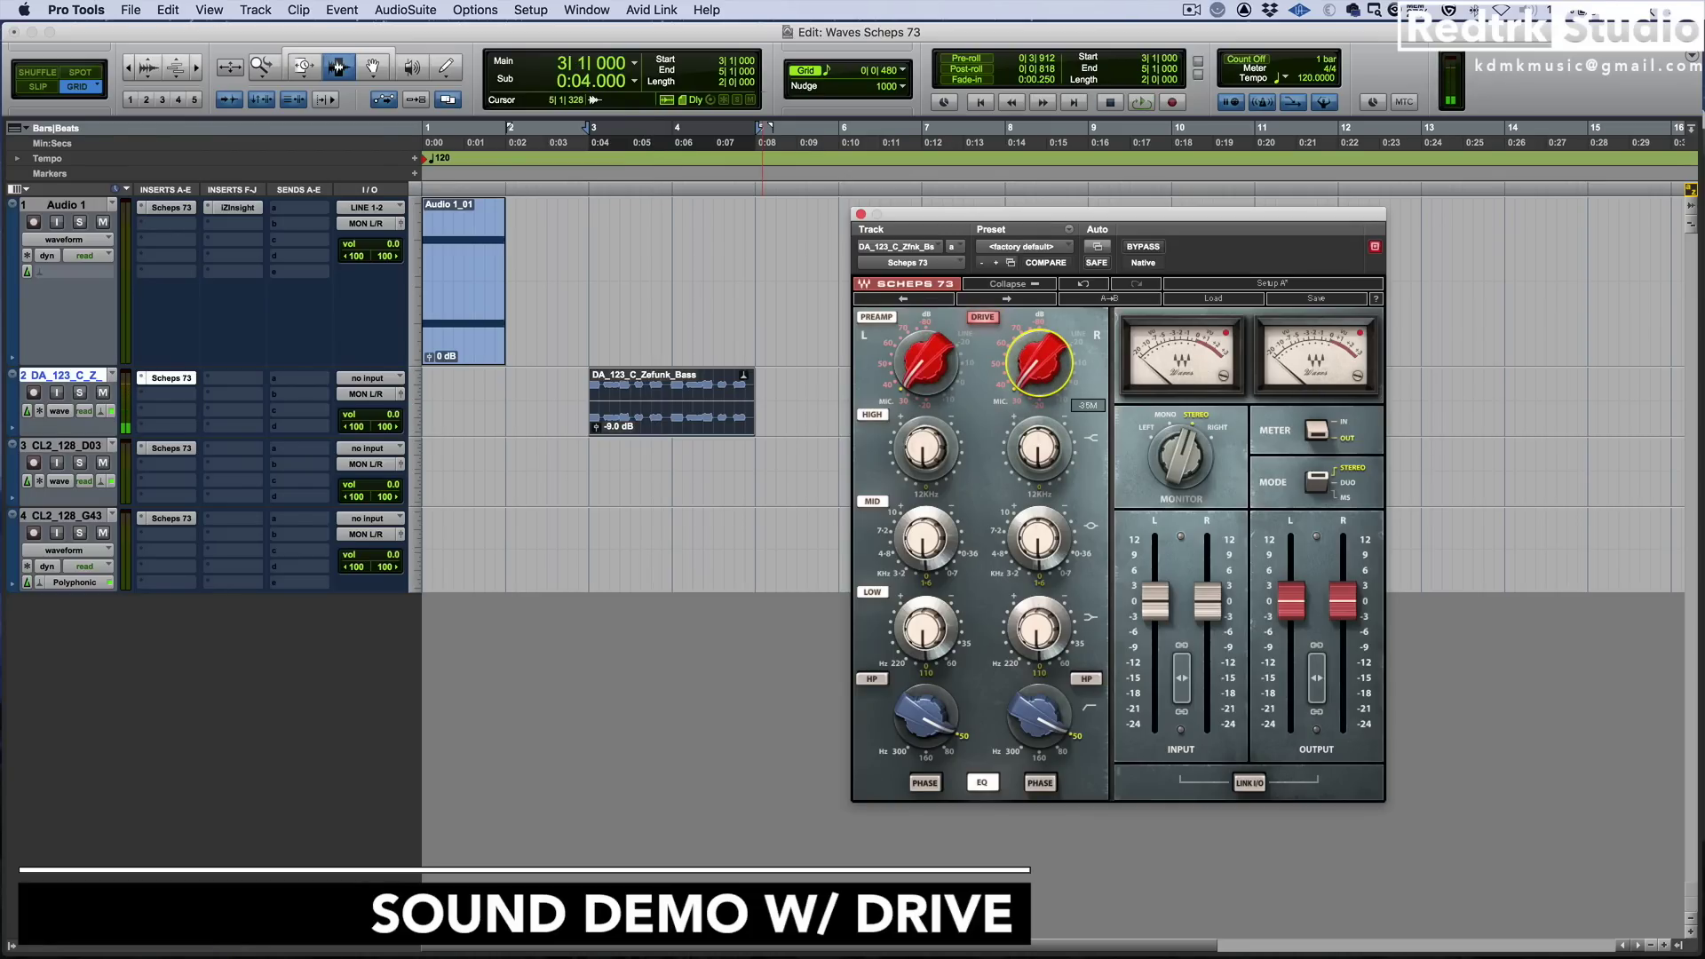
{"action": "key", "text": "space"}
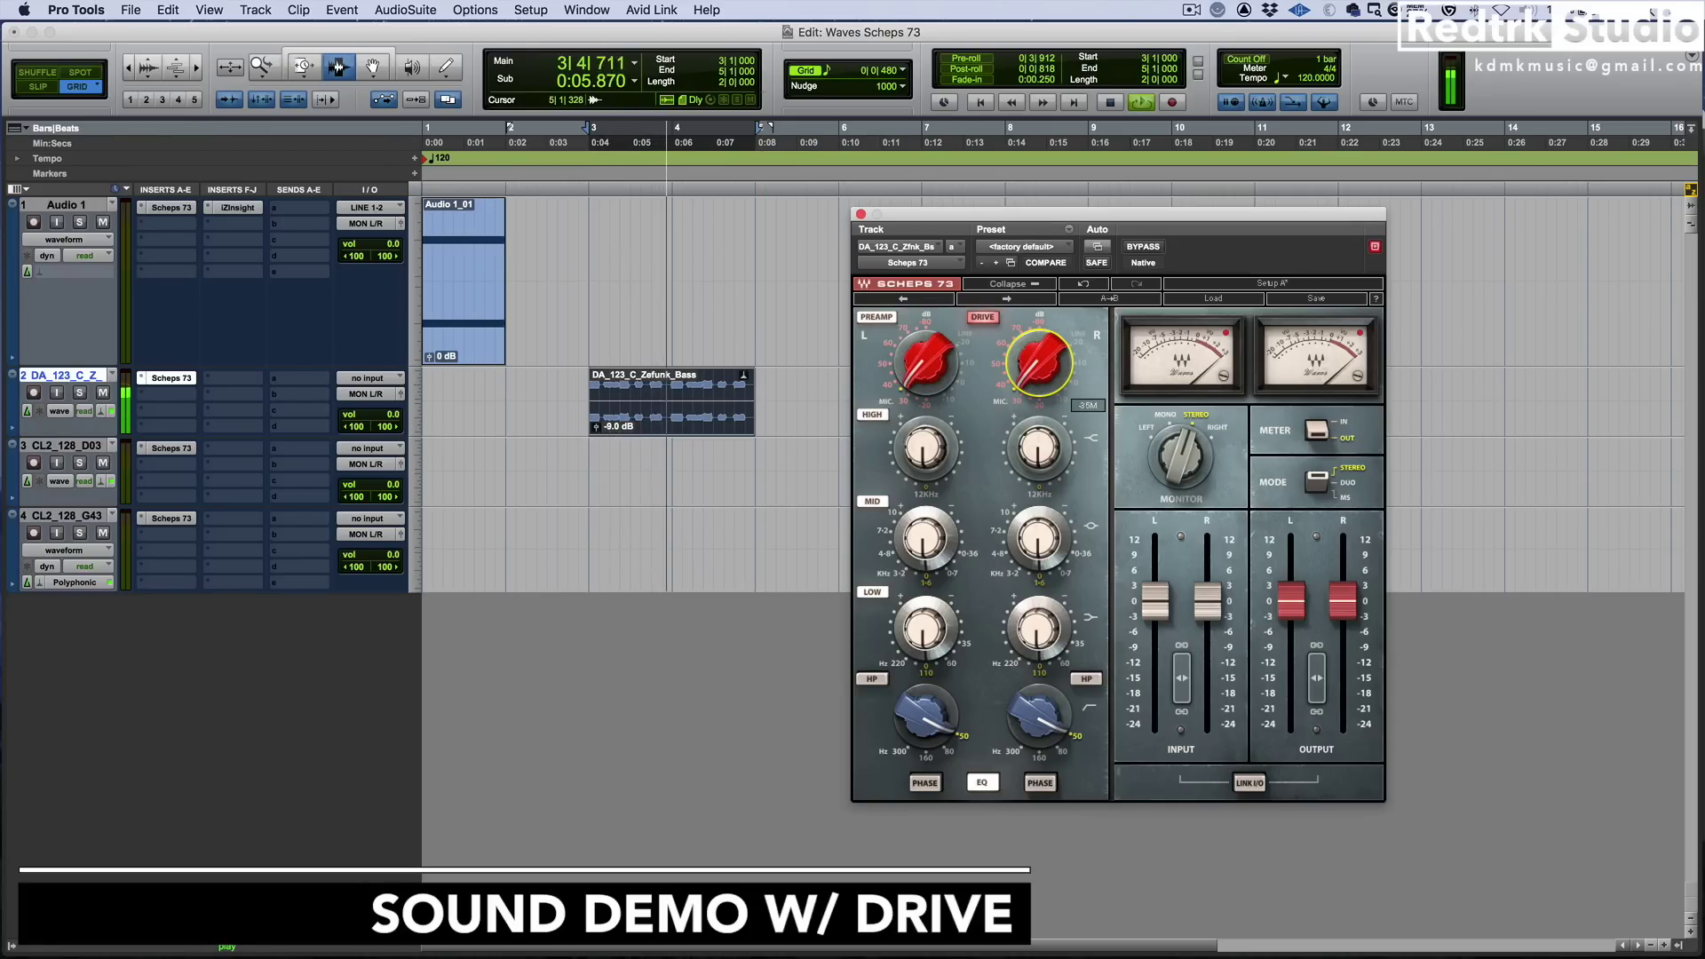
{"action": "mouse_move", "coordinate": [1038, 362]}
{"action": "left_mouse_down"}
{"action": "mouse_move", "coordinate": [1038, 344]}
{"action": "mouse_move", "coordinate": [1039, 371]}
{"action": "left_mouse_up"}
{"action": "key", "text": "space"}
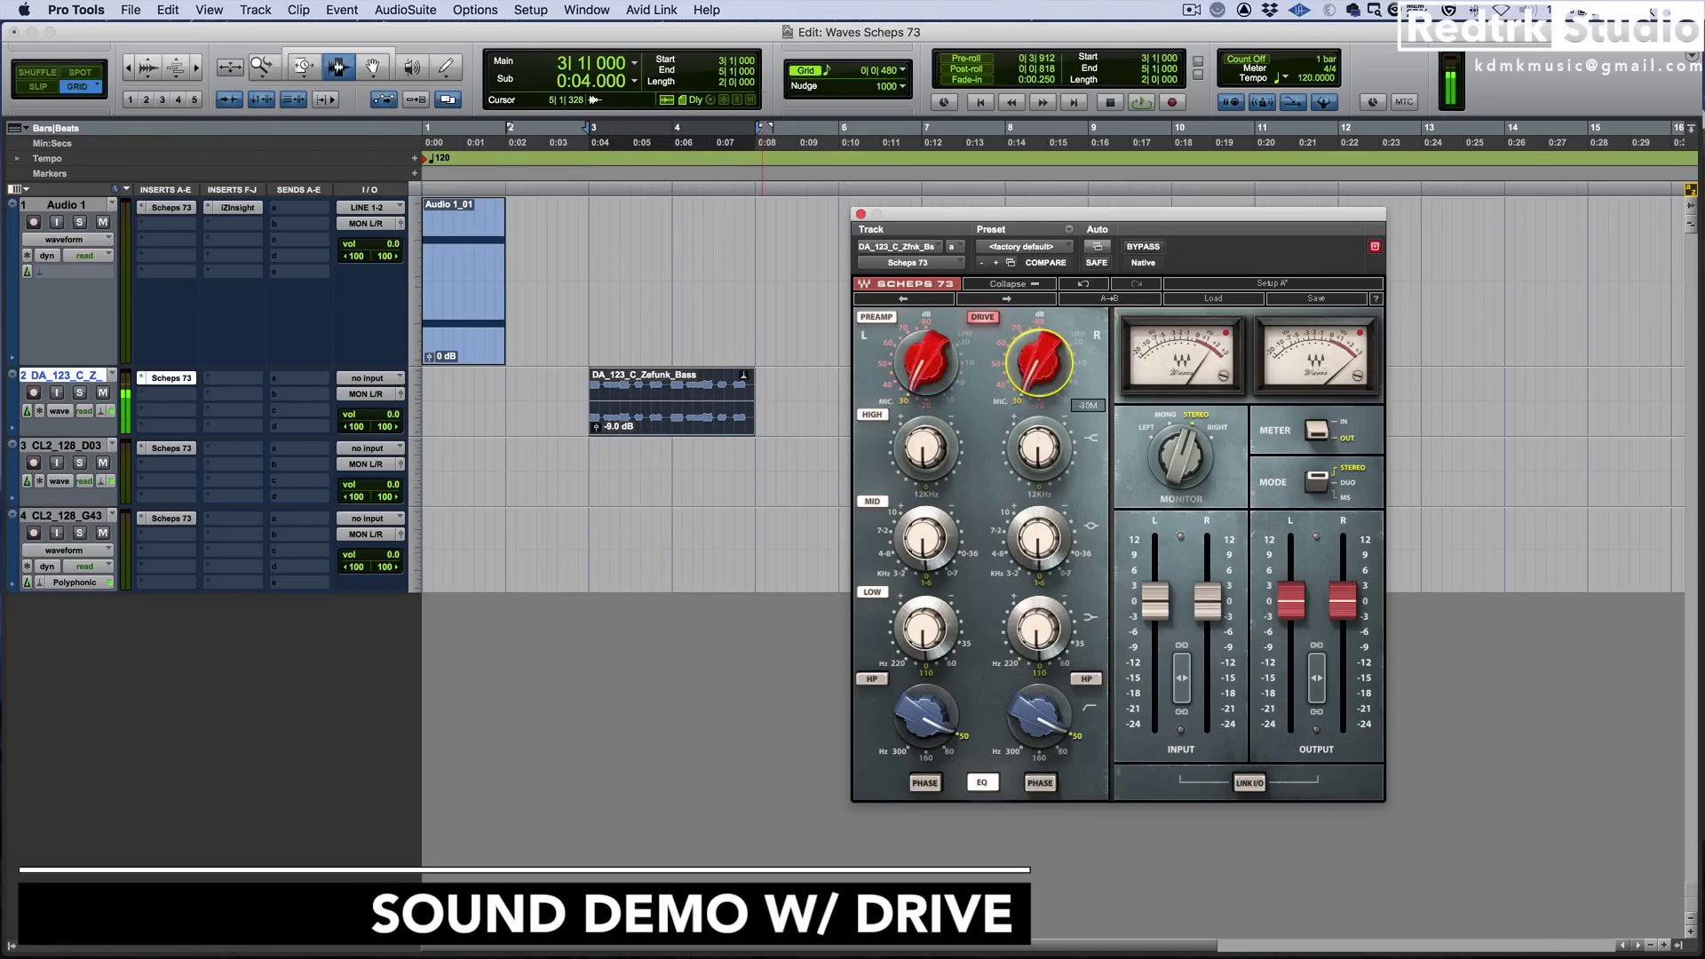
Play the bass with the reduced drive gain and bypass the plugin to compare it with the dry sound
{"action": "key", "text": "space"}
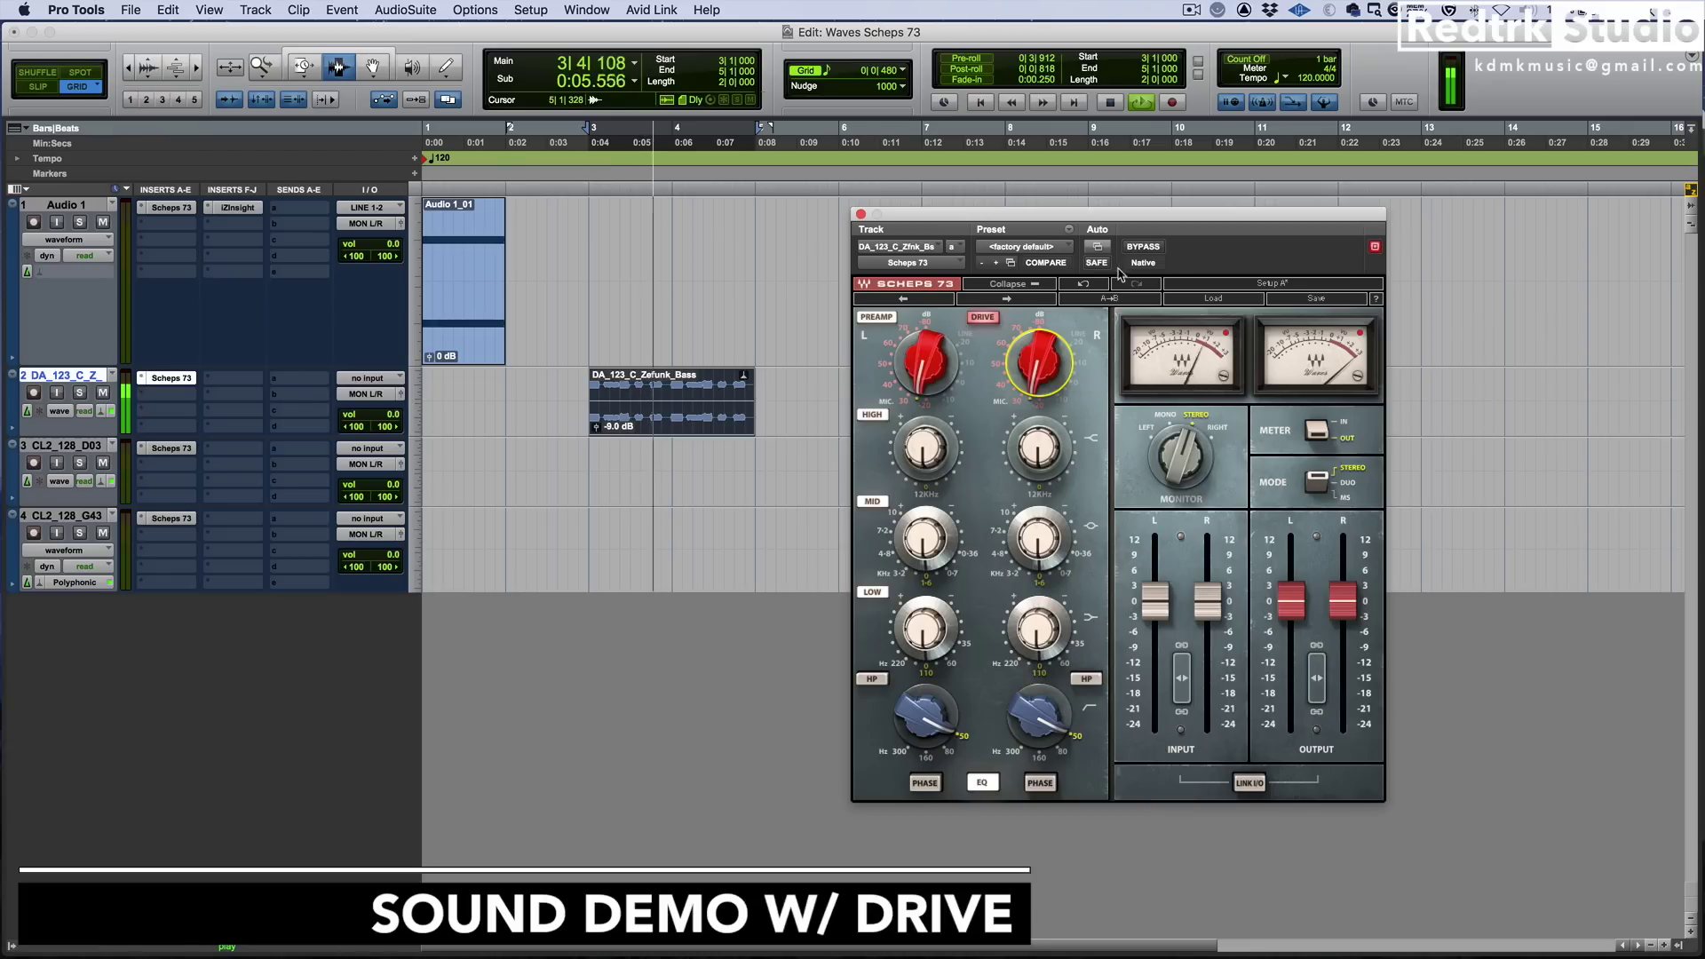
{"action": "left_click", "coordinate": [1145, 247]}
{"action": "key", "text": "space"}
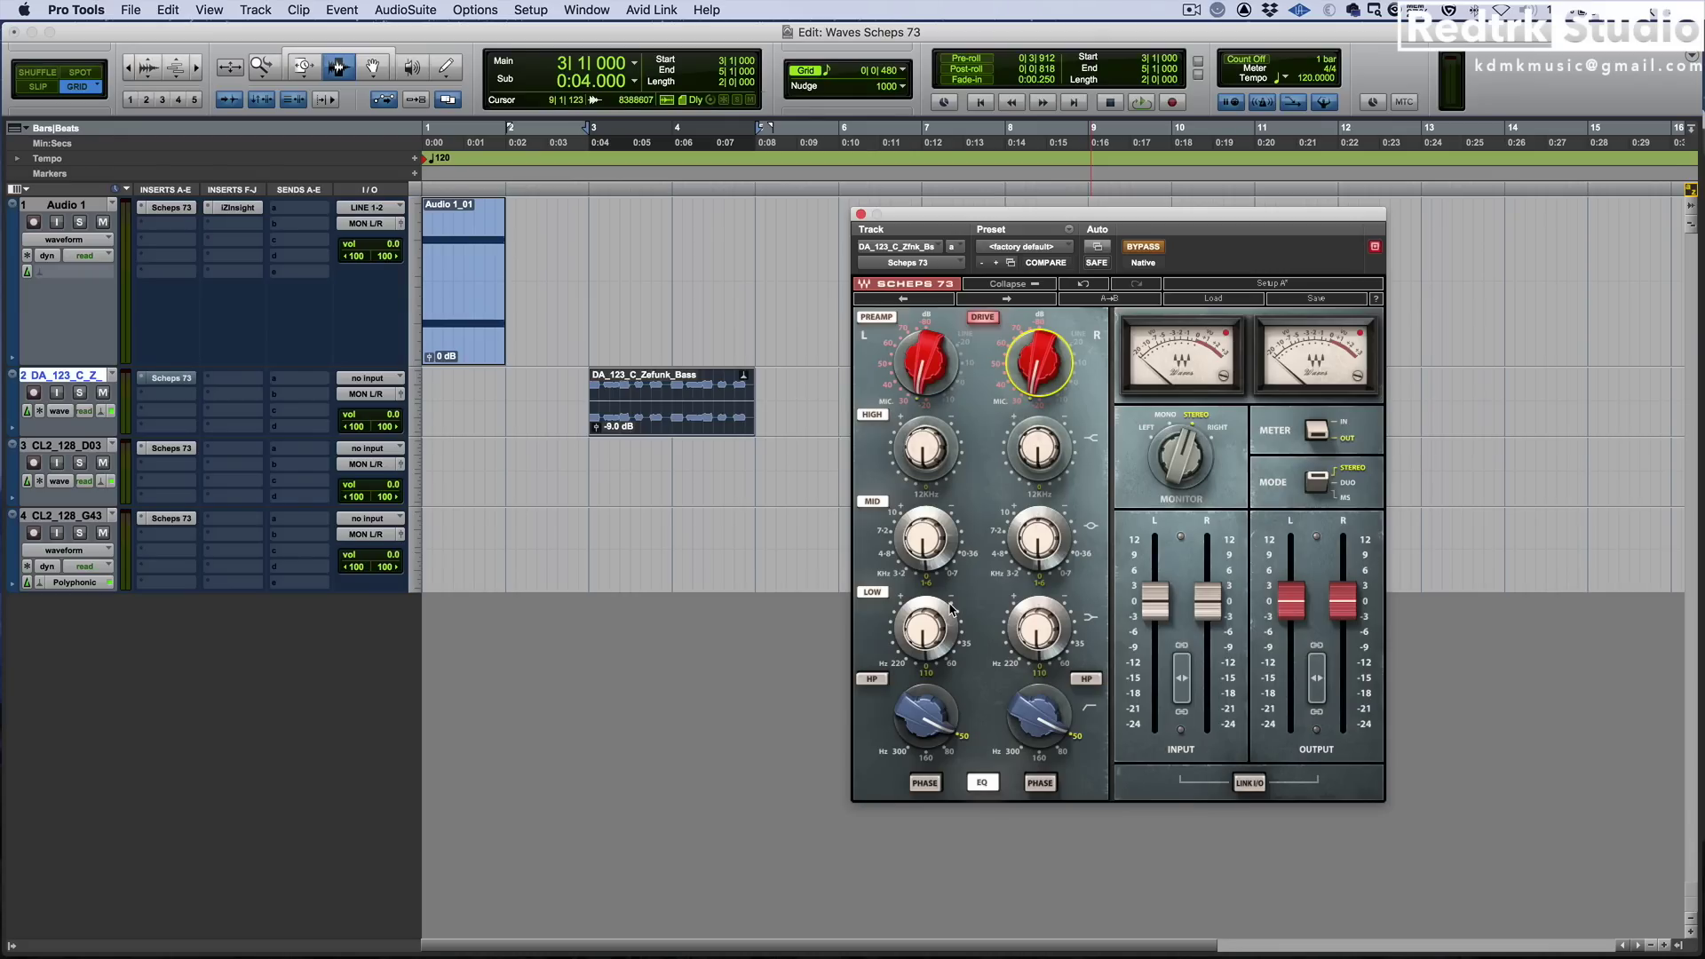
{"action": "left_click_drag", "start_coordinate": [1015, 388], "coordinate": [1022, 383]}
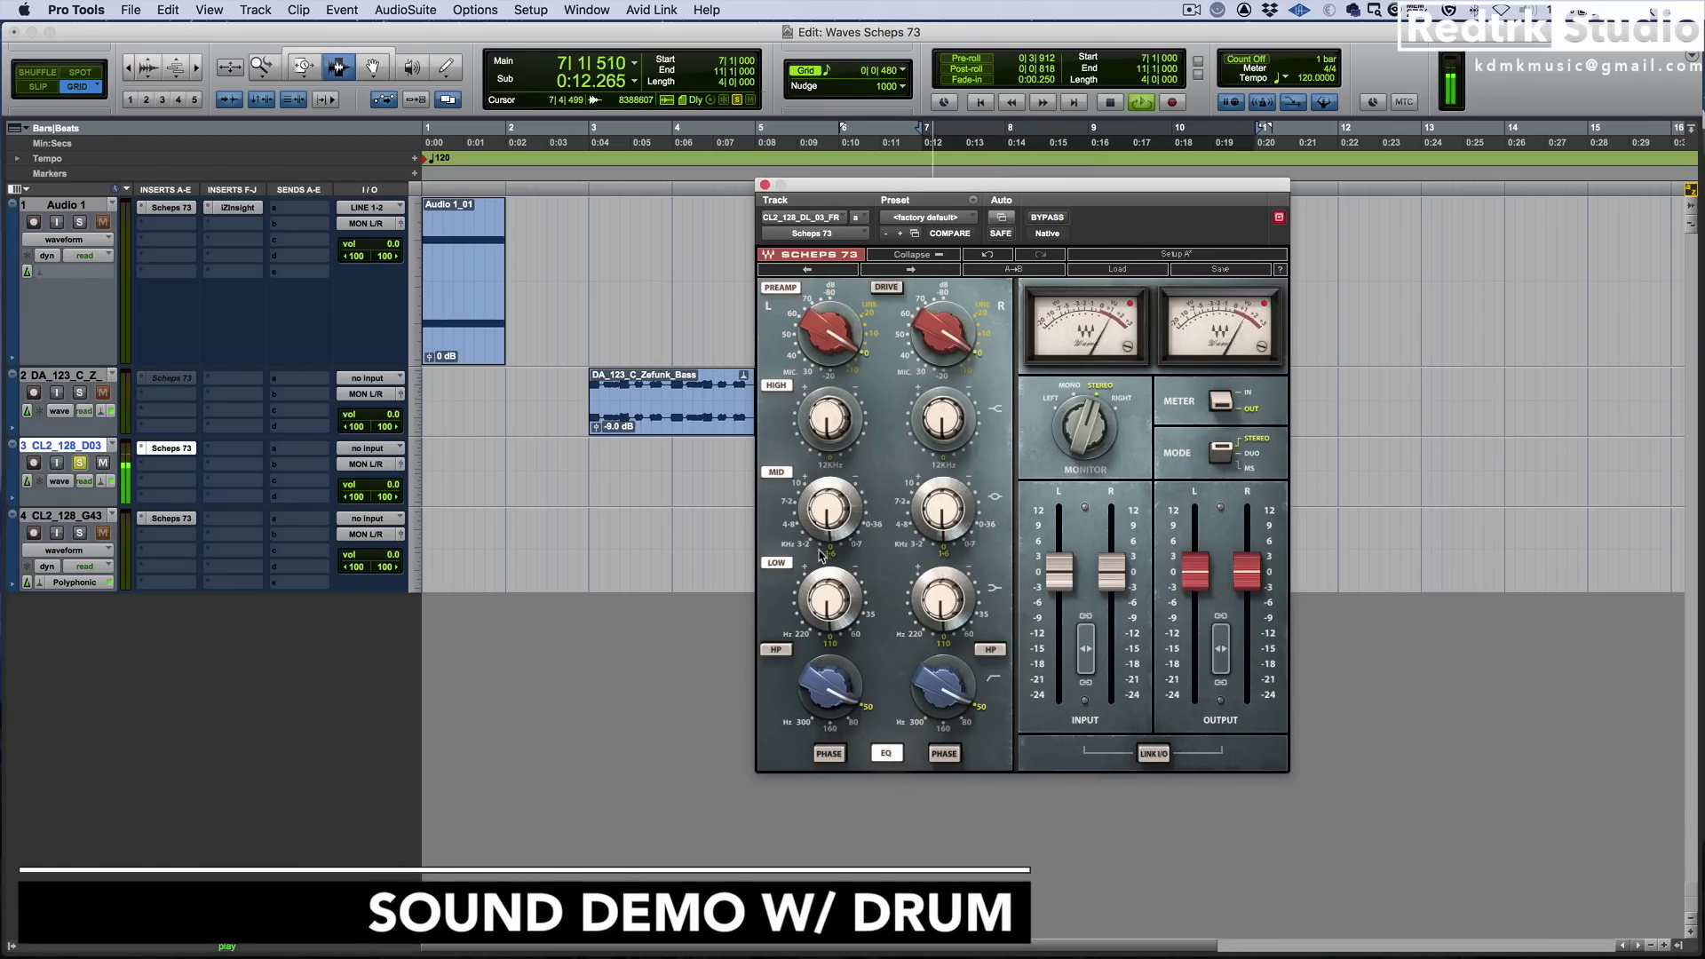
While the drum loop plays, boost the Low and Mid bands to 5.7, set the Mid frequency to 3.2 kHz, and reduce the Mid boost
{"action": "left_click_drag", "start_coordinate": [826, 595], "coordinate": [826, 622]}
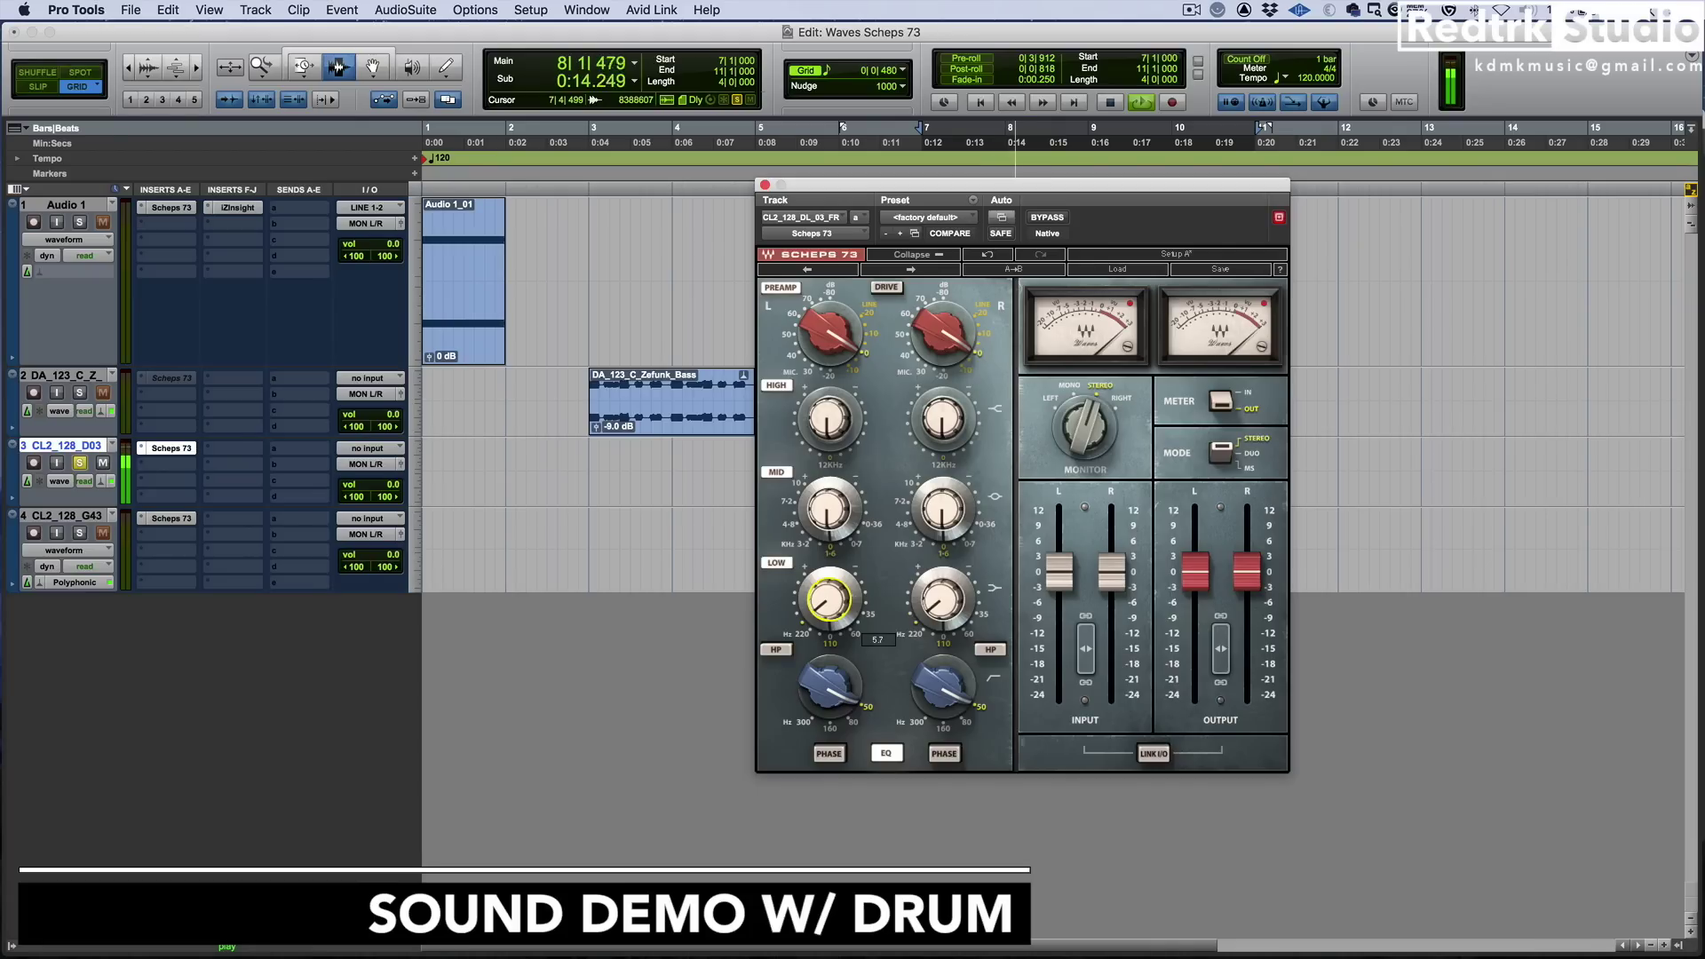
{"action": "left_click_drag", "start_coordinate": [828, 508], "coordinate": [828, 533]}
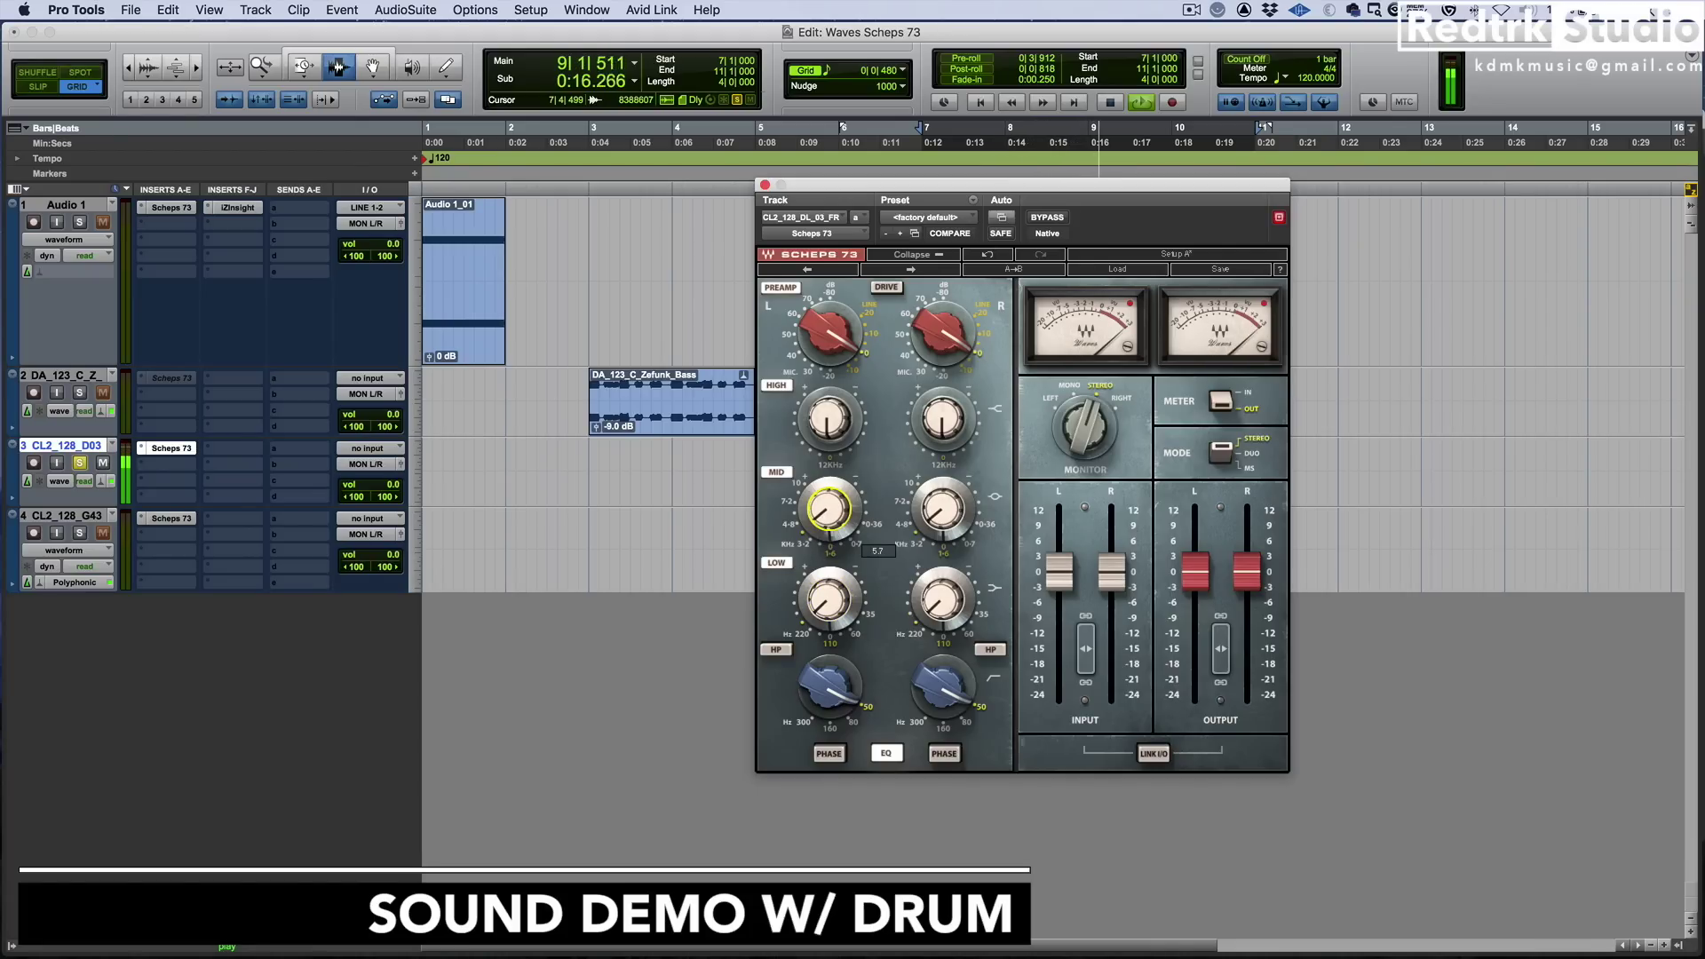
{"action": "left_click", "coordinate": [805, 545]}
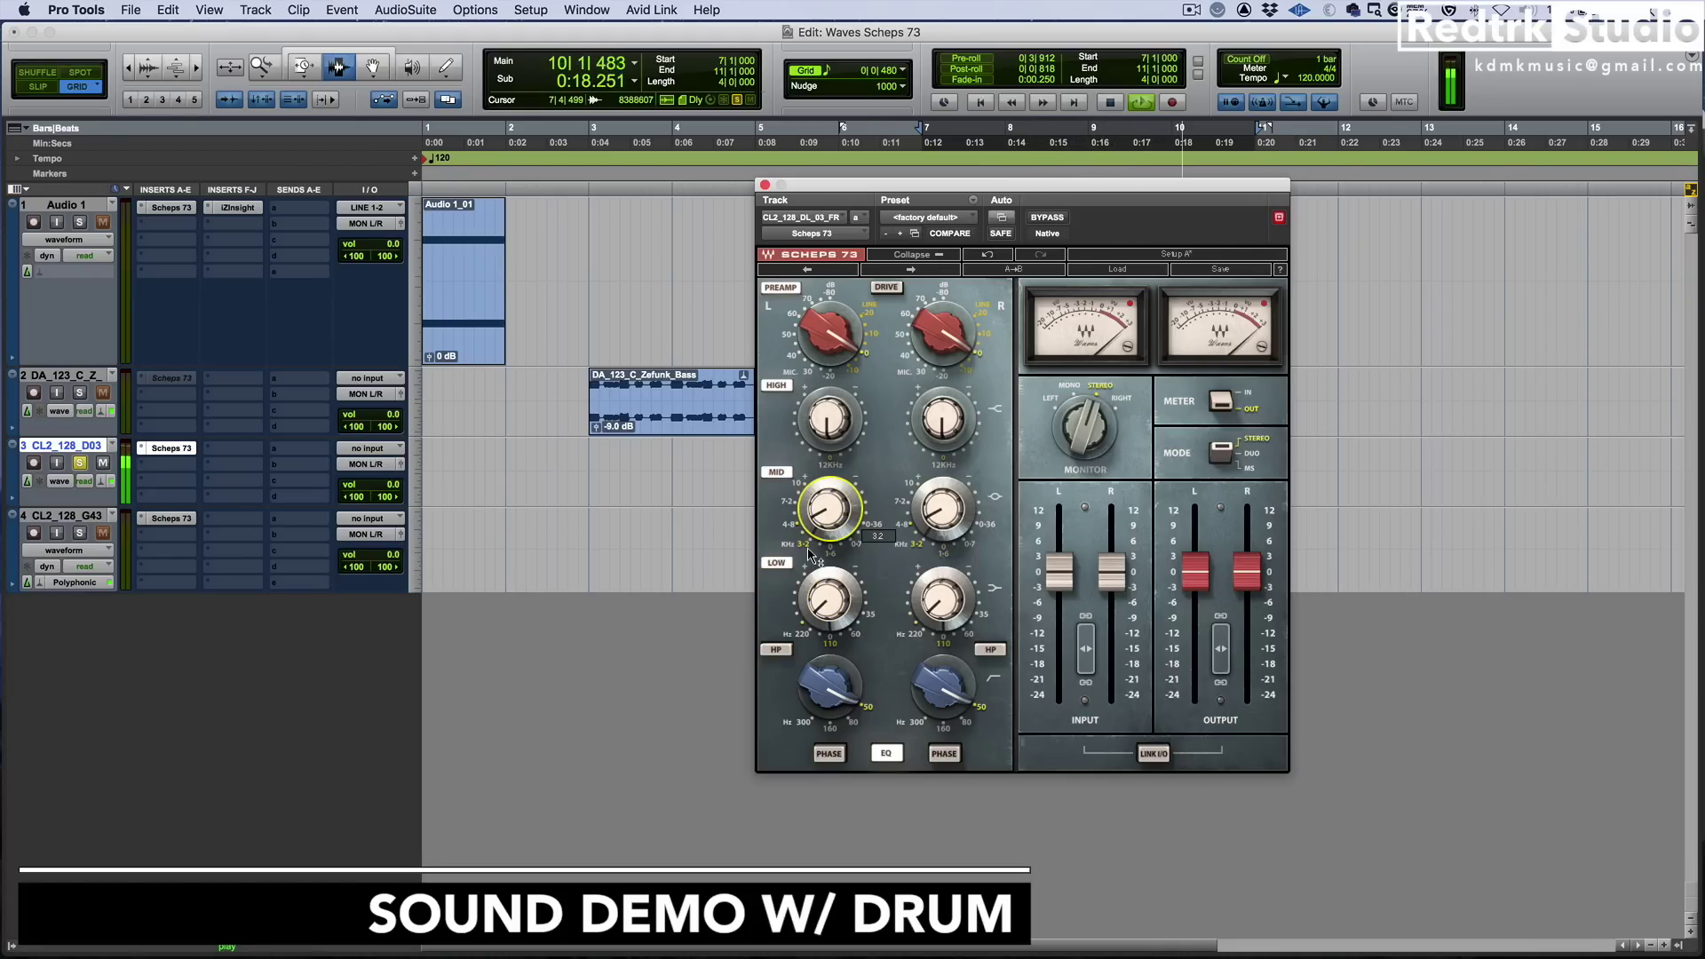
{"action": "left_click_drag", "start_coordinate": [828, 524], "coordinate": [828, 525]}
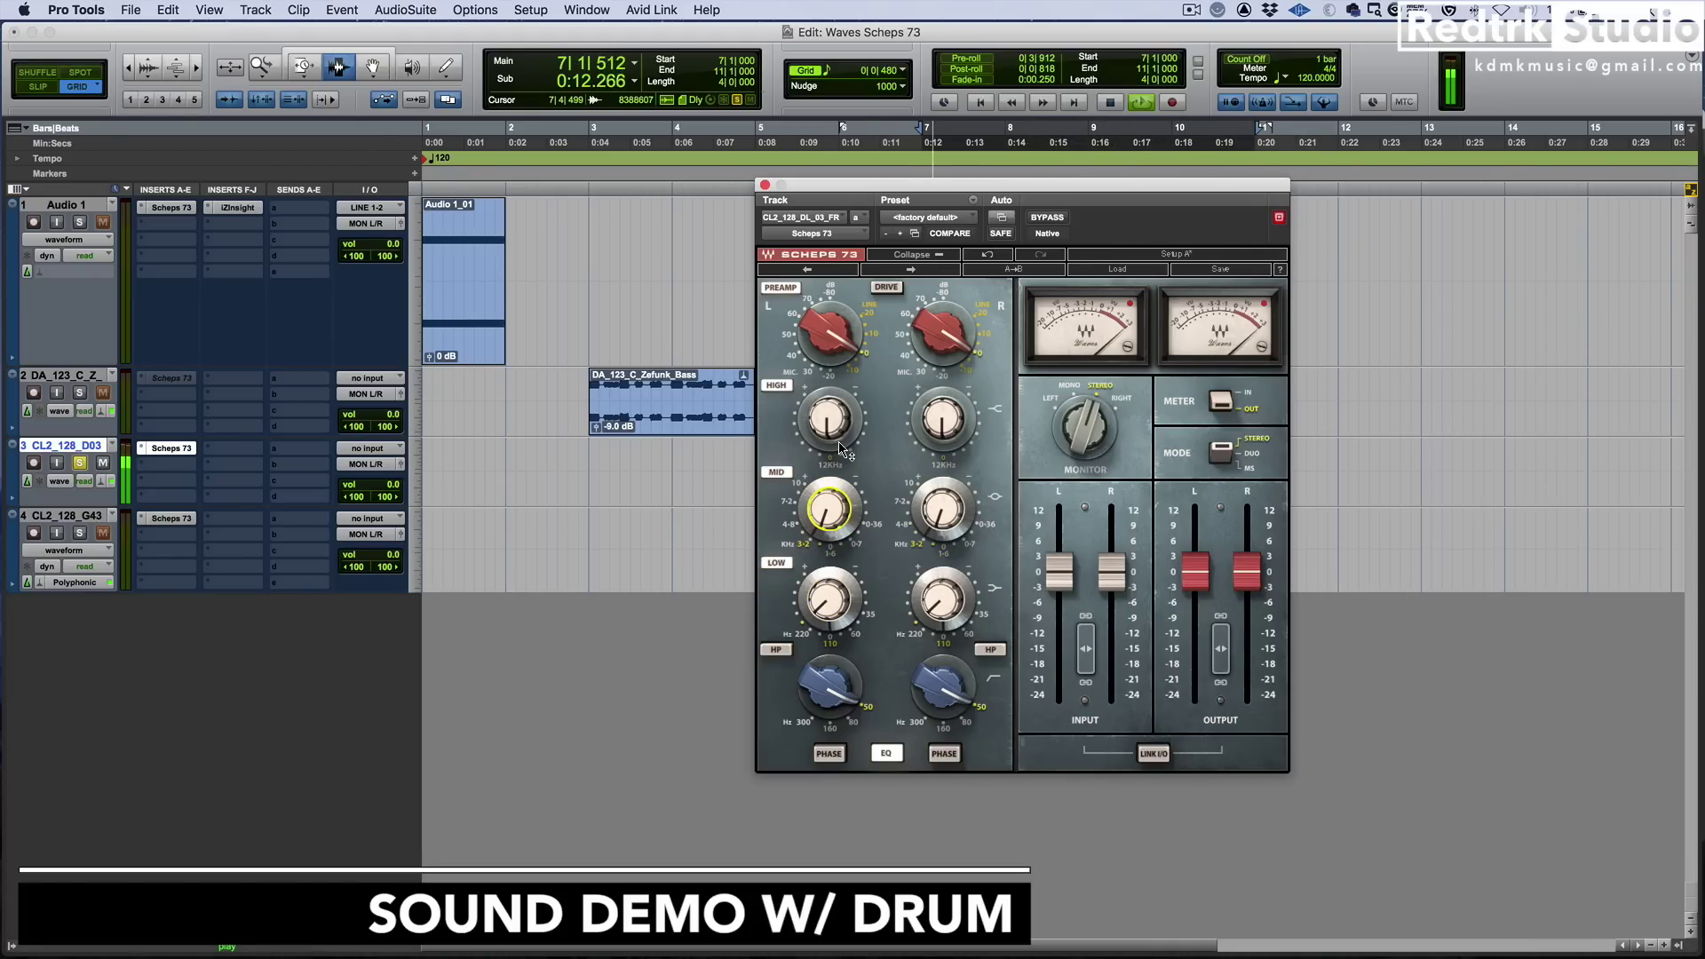
Cut the High band on the drum loop, toggle the preamp off and on to compare, and stop playback
{"action": "left_click_drag", "start_coordinate": [835, 435], "coordinate": [827, 366]}
{"action": "left_click", "coordinate": [780, 287]}
{"action": "left_click", "coordinate": [780, 287]}
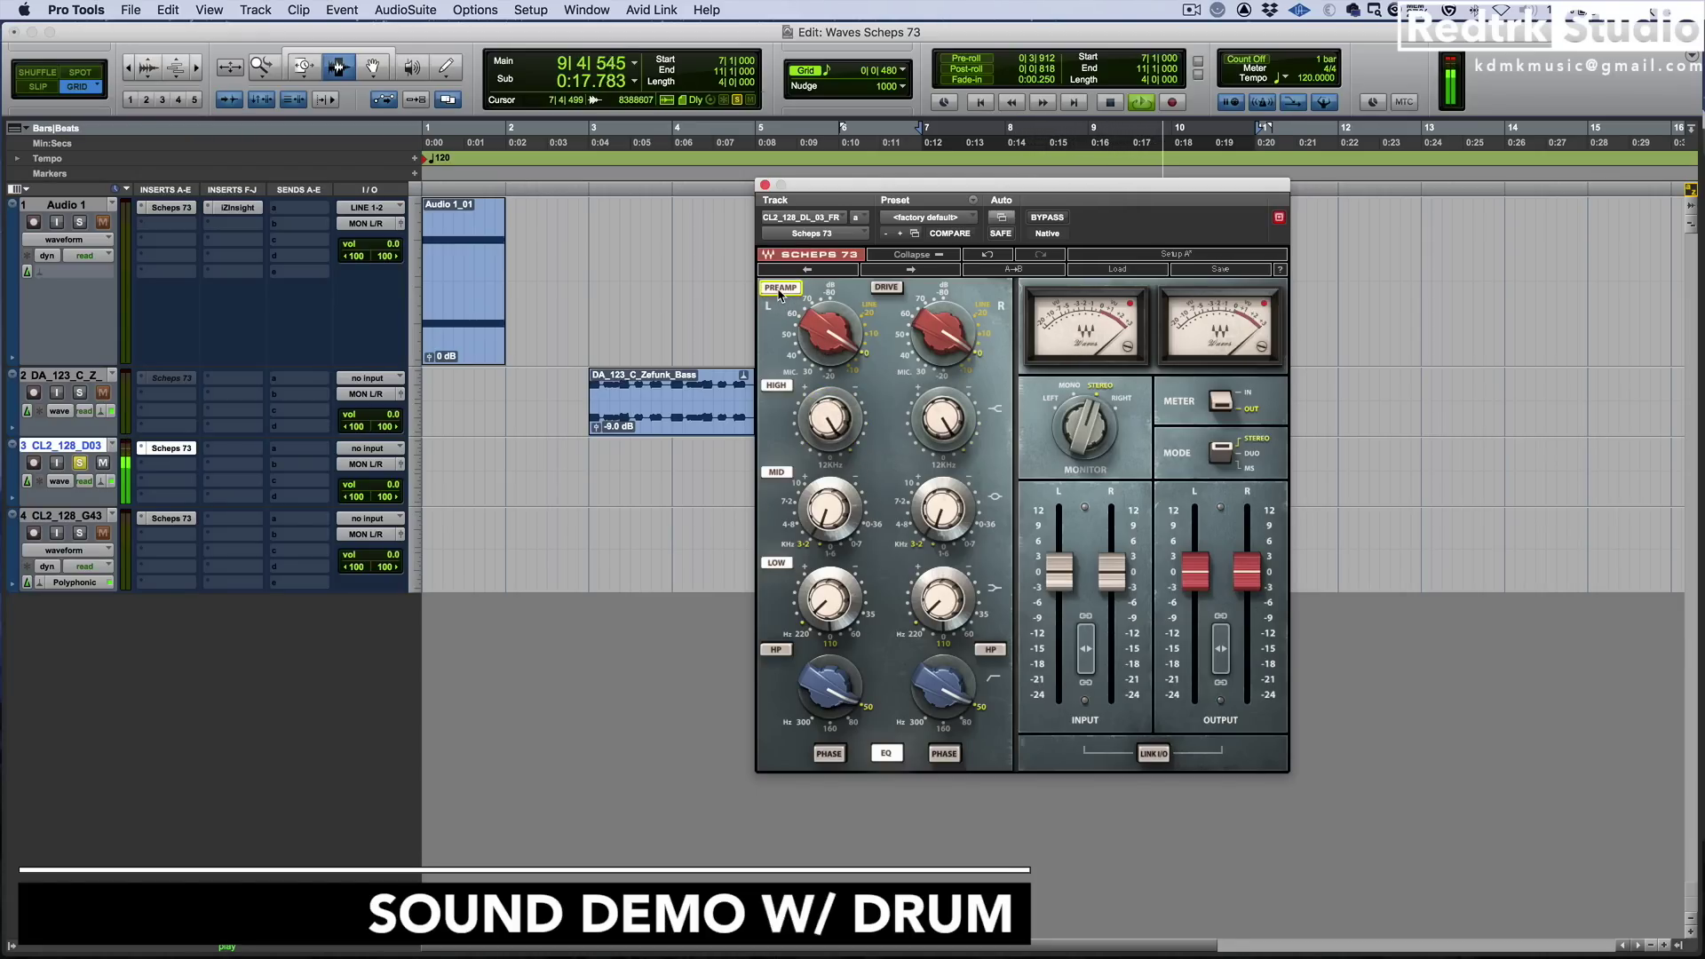
{"action": "key", "text": "space"}
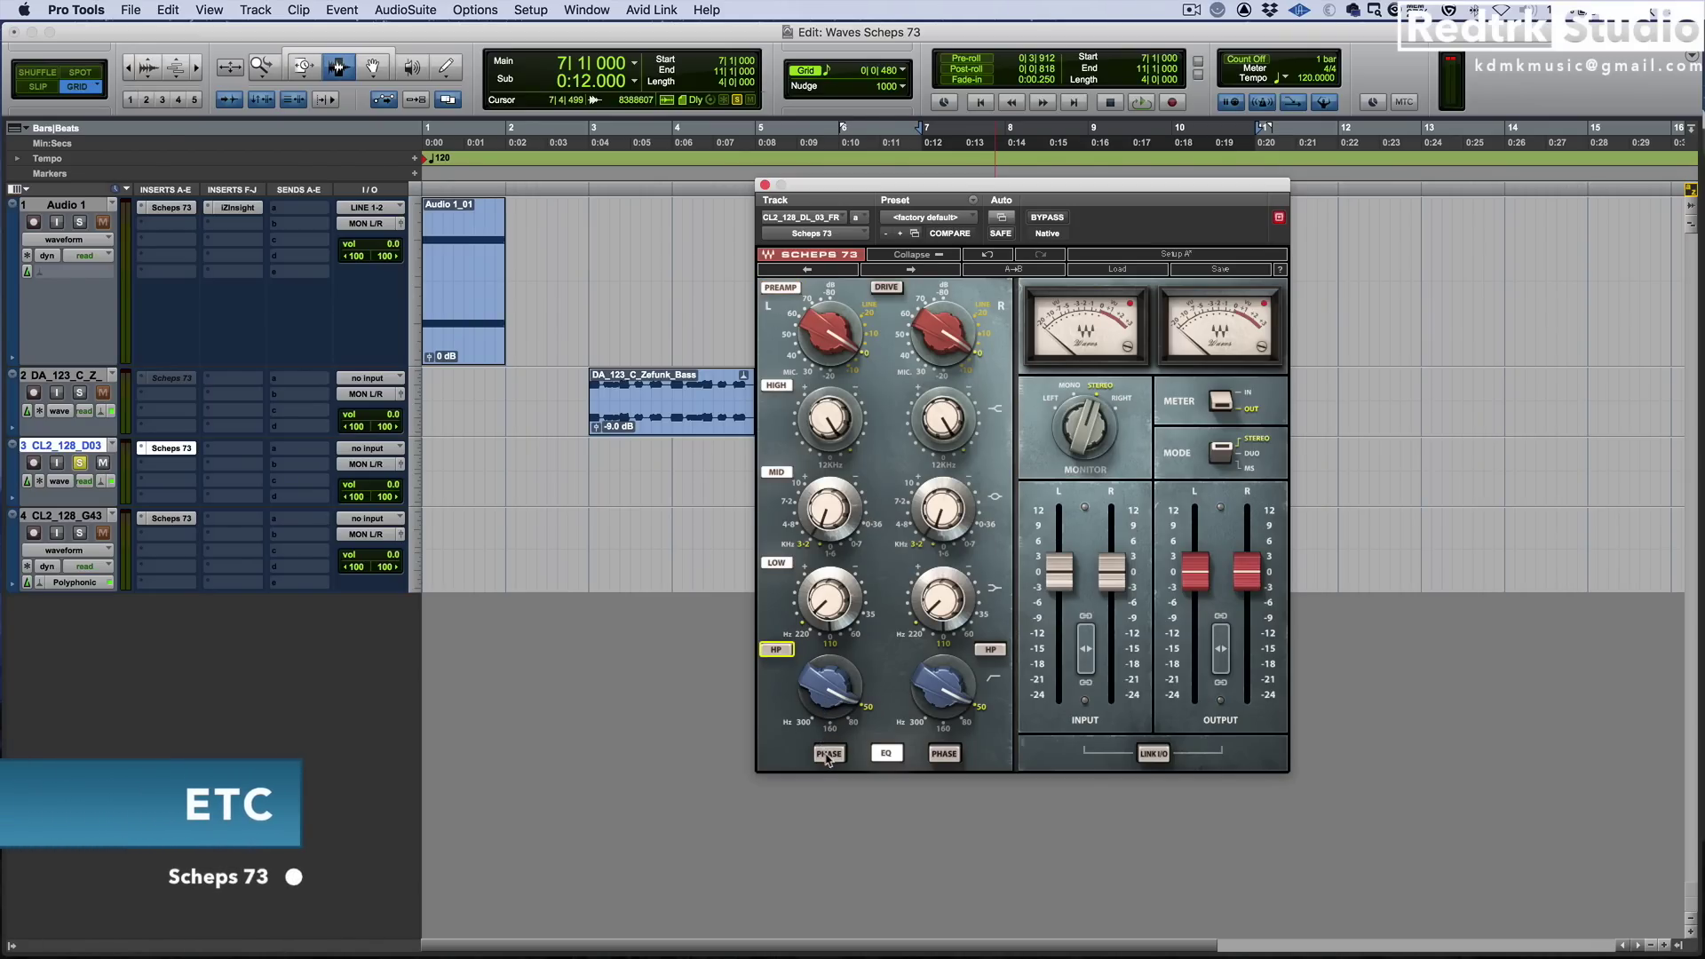
Try the left channel's Phase switch, and play the drum loop with Monitor on Mono and Right before returning it to Stereo
{"action": "left_click", "coordinate": [828, 754]}
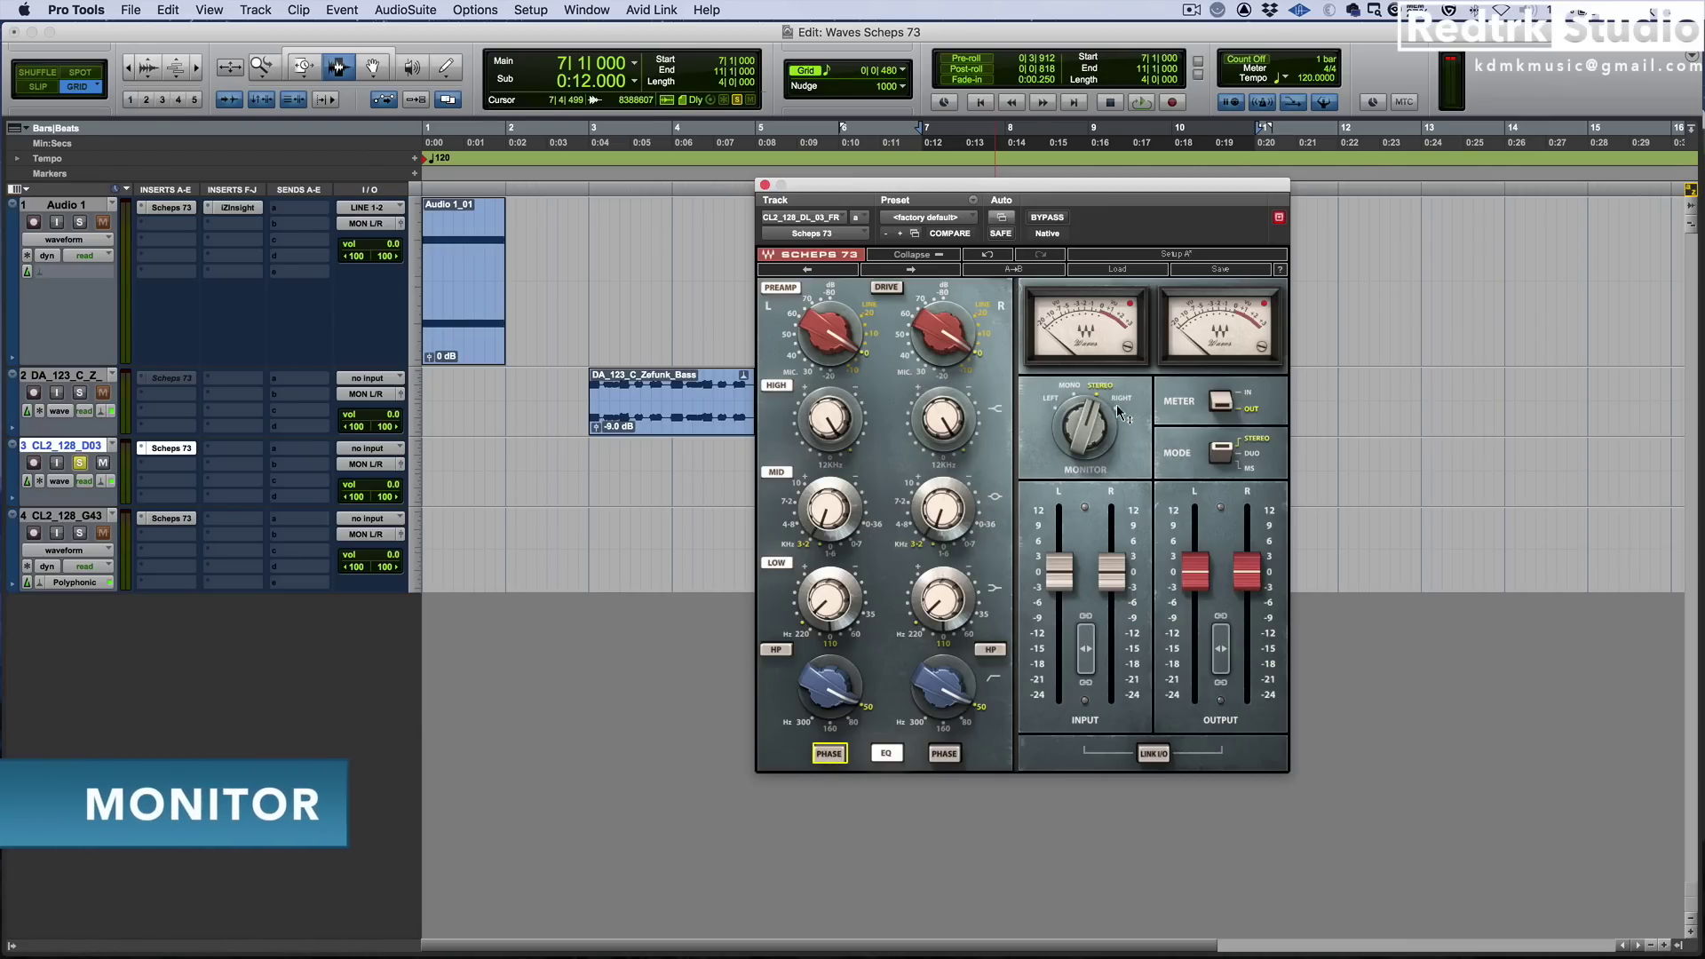
{"action": "key", "text": "space"}
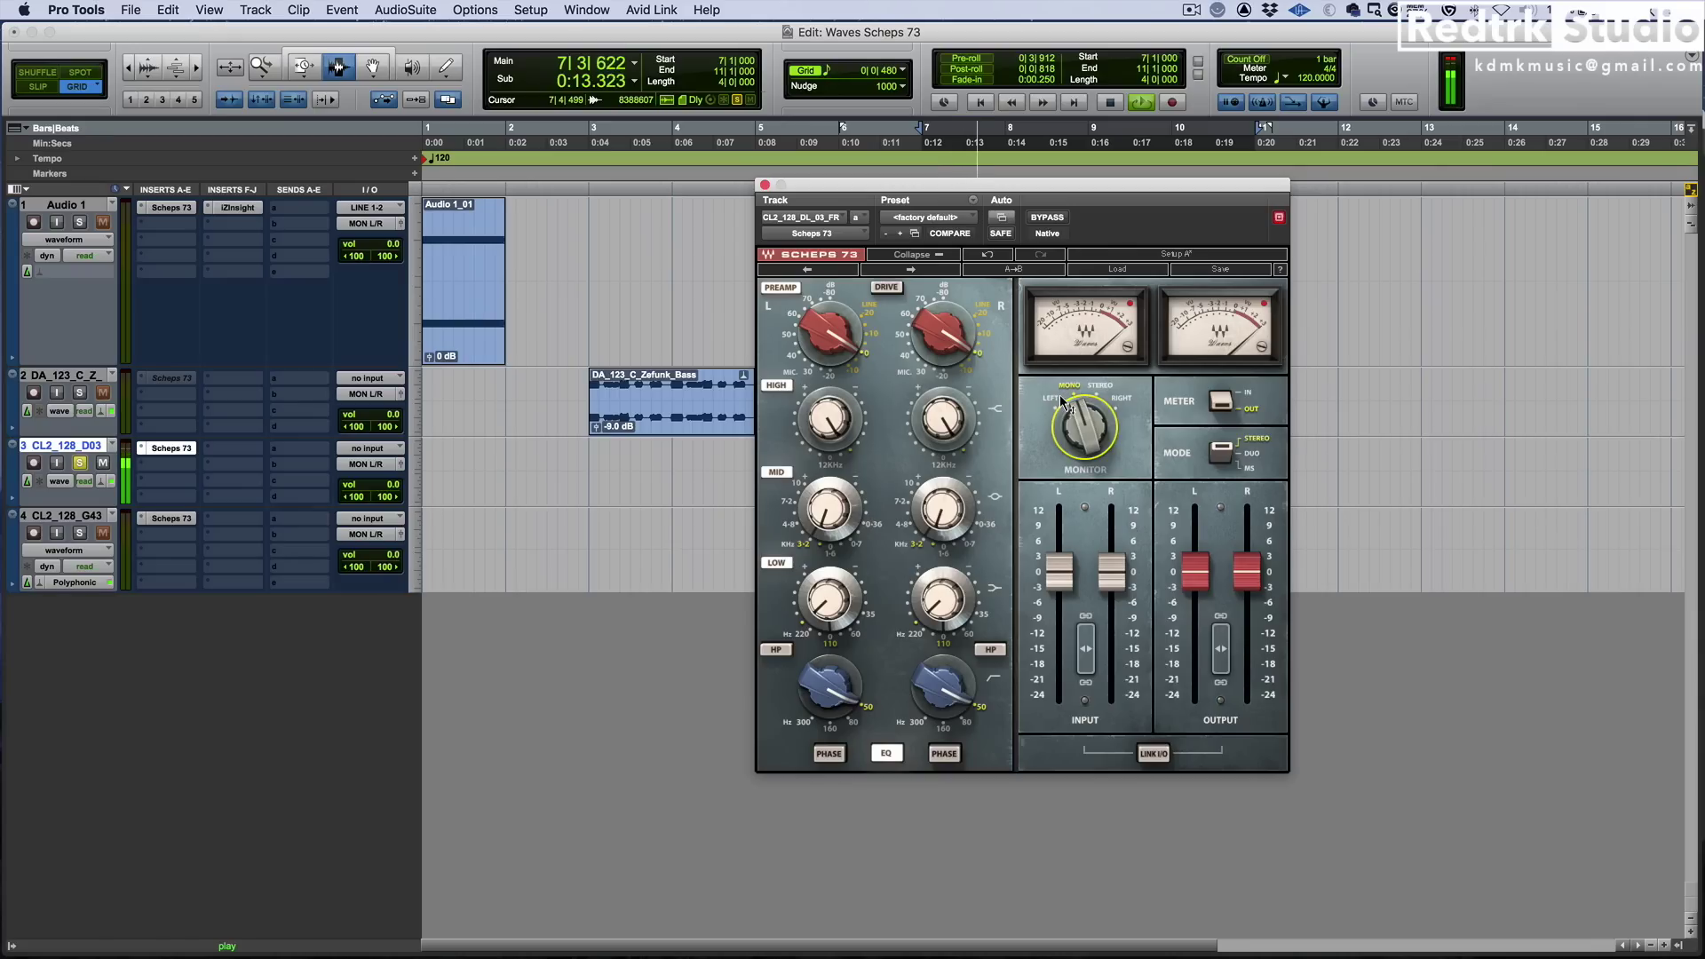
{"action": "left_click_drag", "start_coordinate": [1084, 426], "coordinate": [1084, 391]}
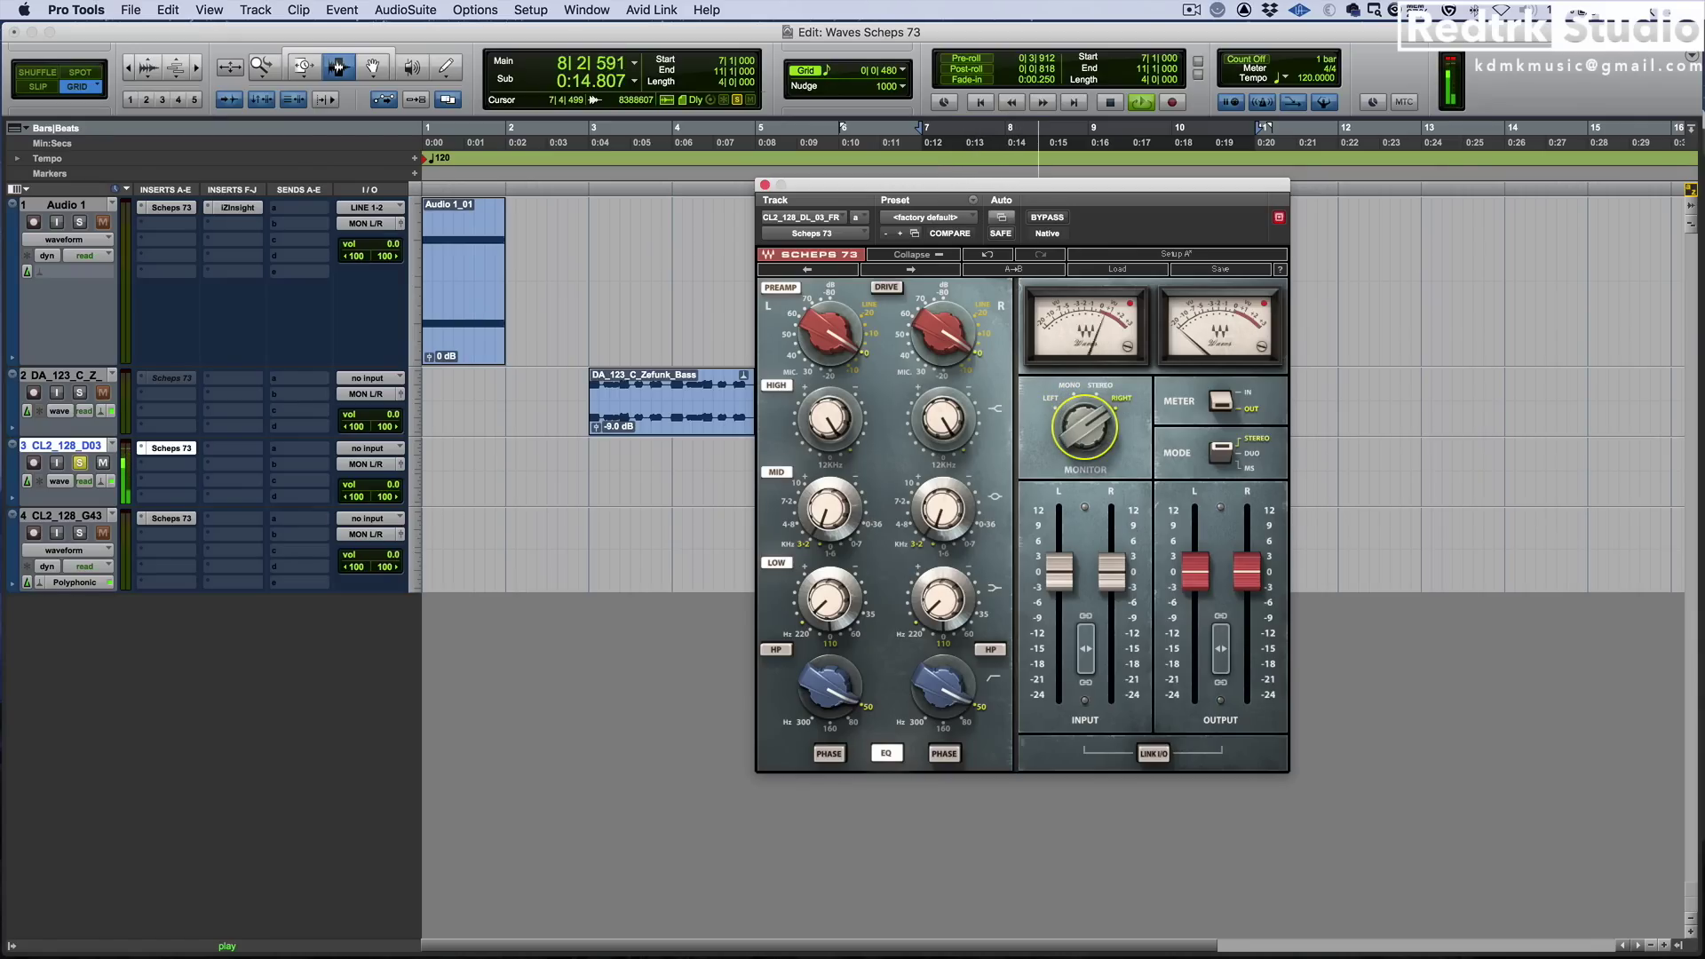
{"action": "left_click", "coordinate": [1100, 390]}
{"action": "key", "text": "space"}
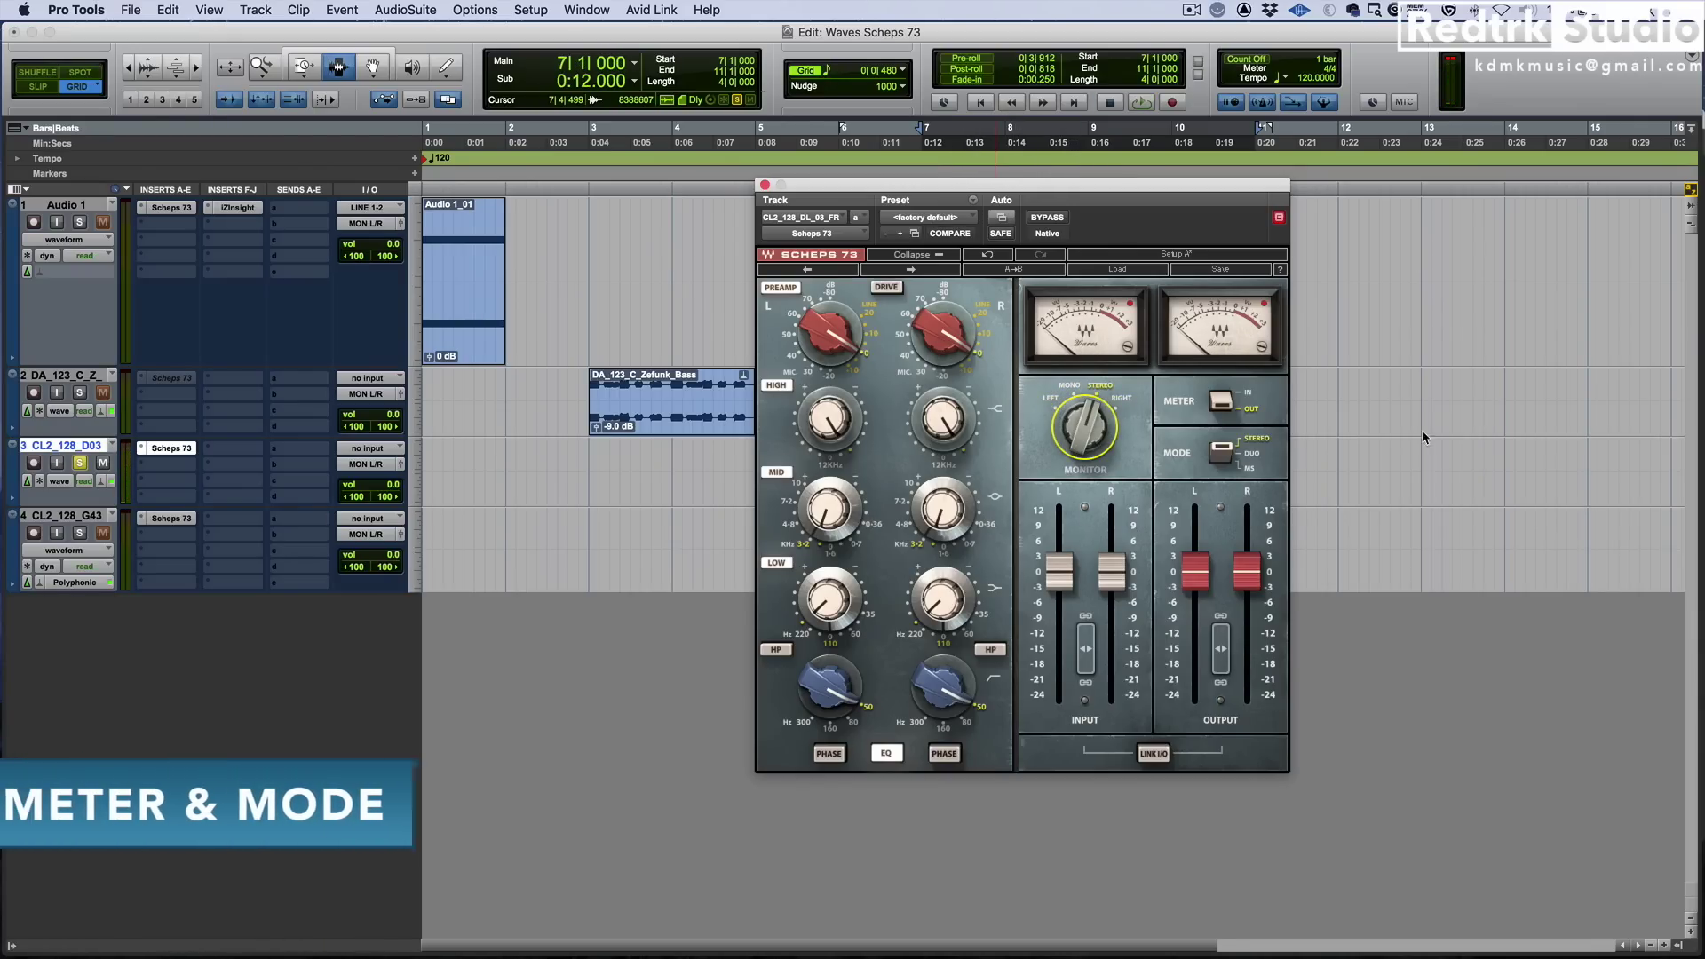
Try the Meter switch, set the left and right Low gains separately using Duo mode, and try MS mode before returning to Stereo
{"action": "left_click", "coordinate": [1222, 402]}
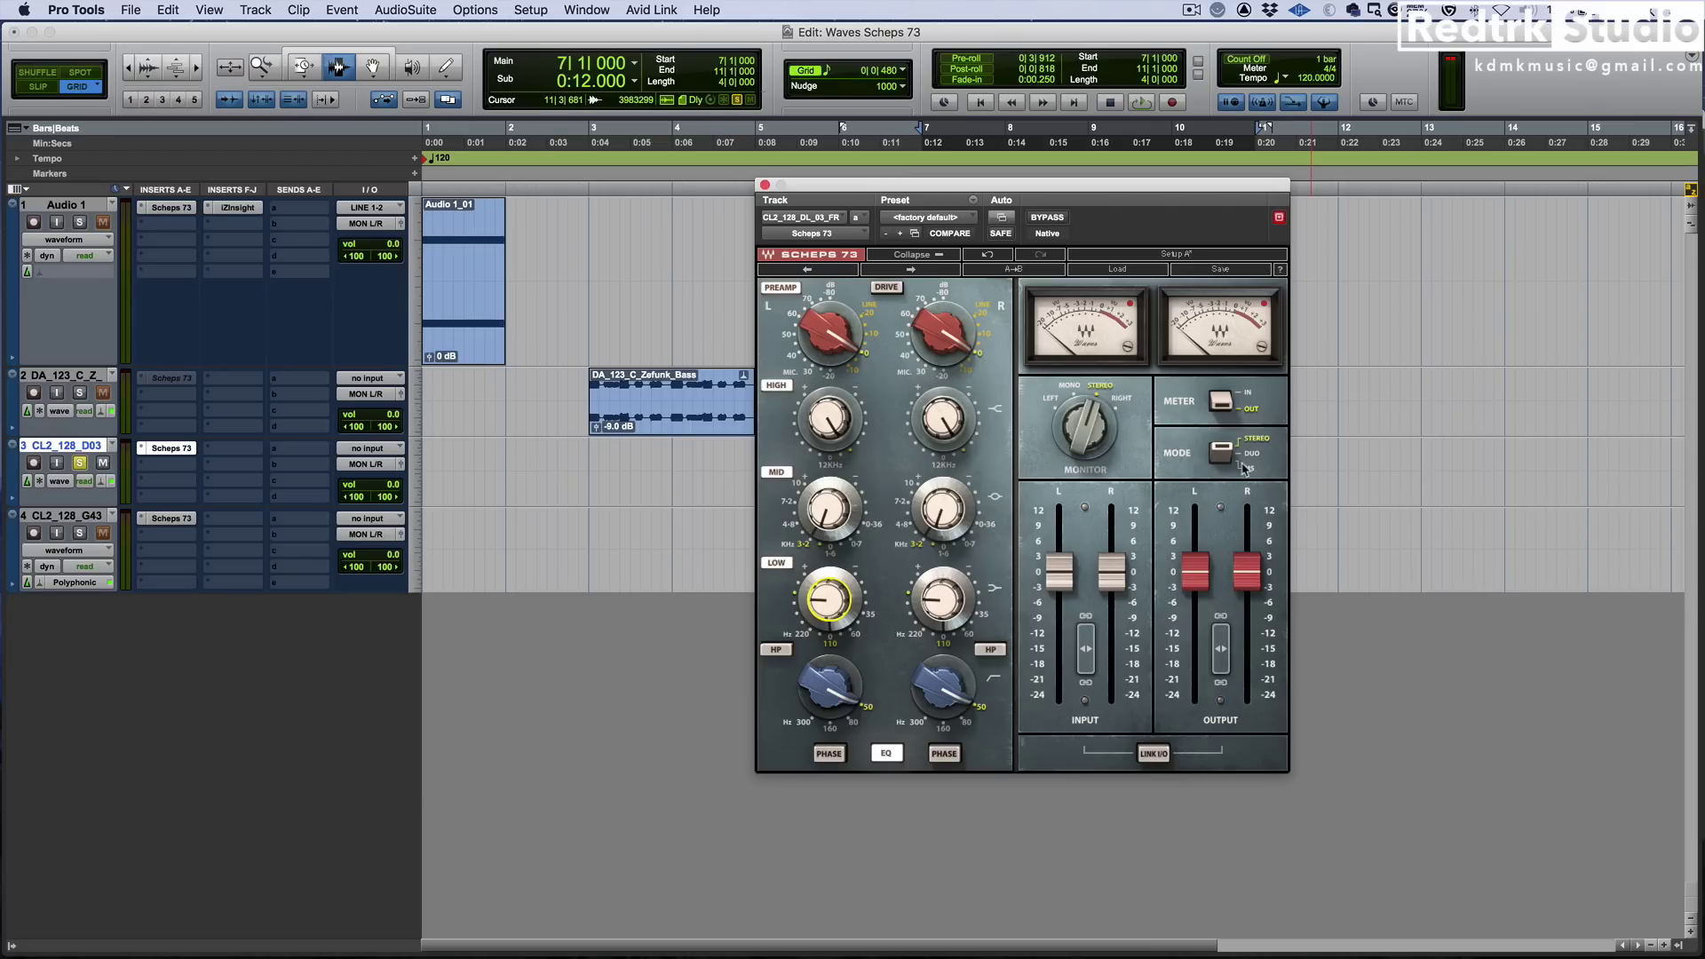
{"action": "left_click_drag", "start_coordinate": [814, 601], "coordinate": [814, 582]}
{"action": "left_click_drag", "start_coordinate": [975, 613], "coordinate": [975, 600]}
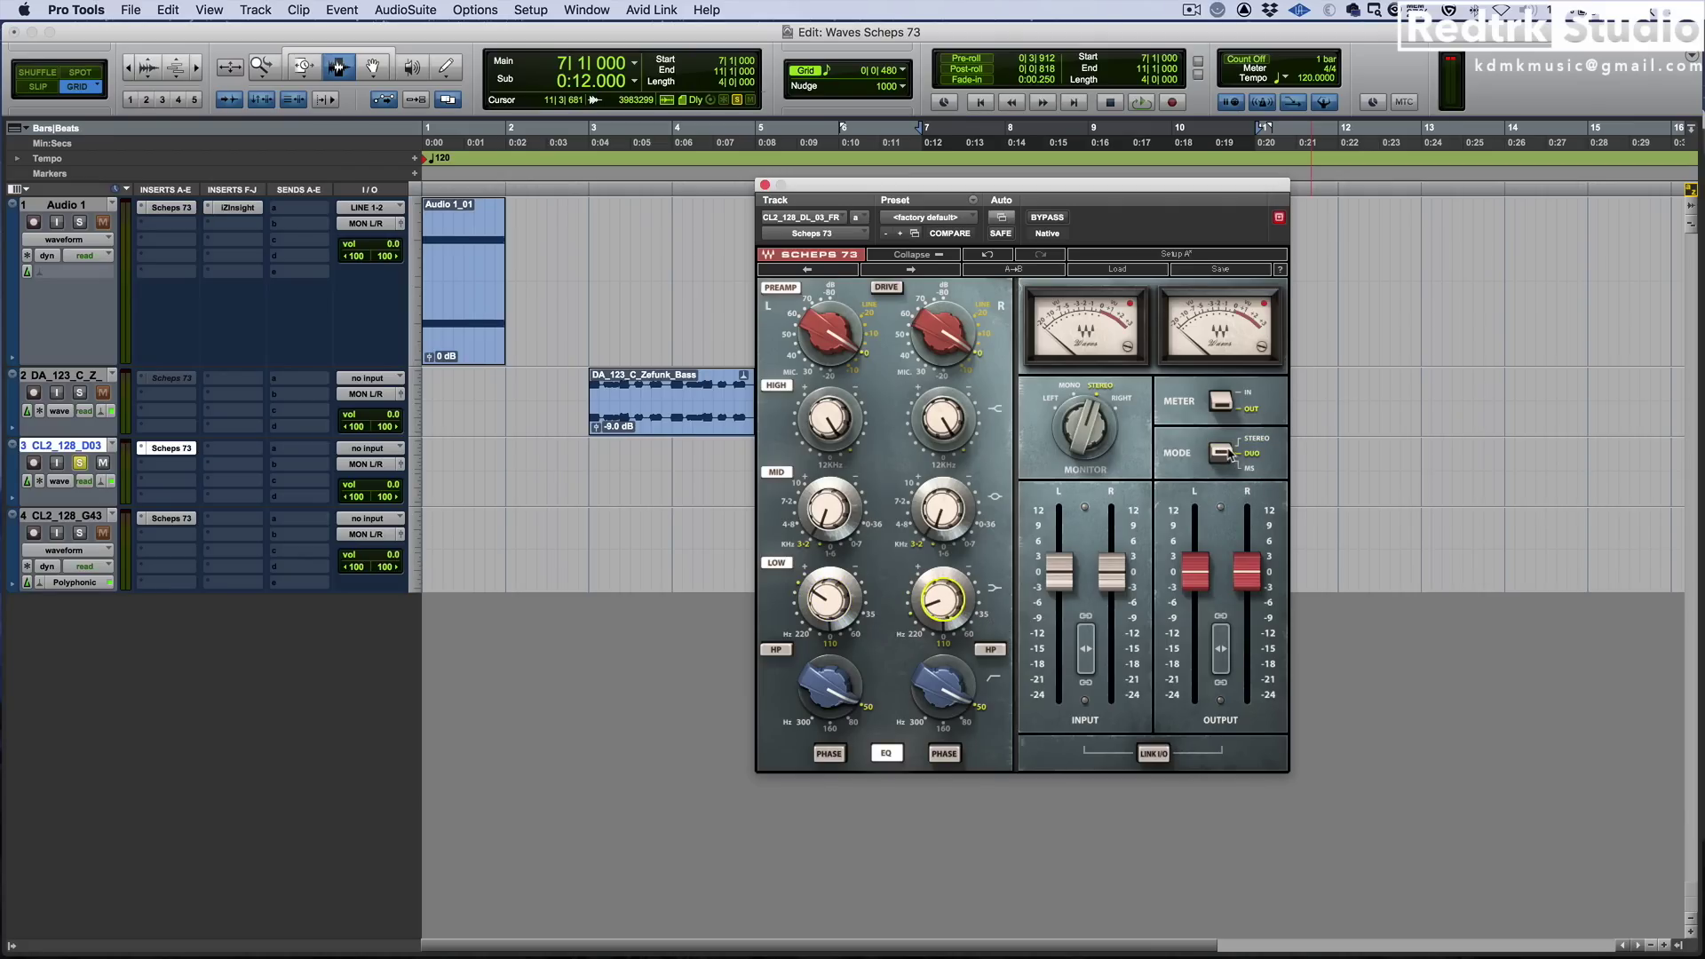
{"action": "left_click", "coordinate": [1229, 455]}
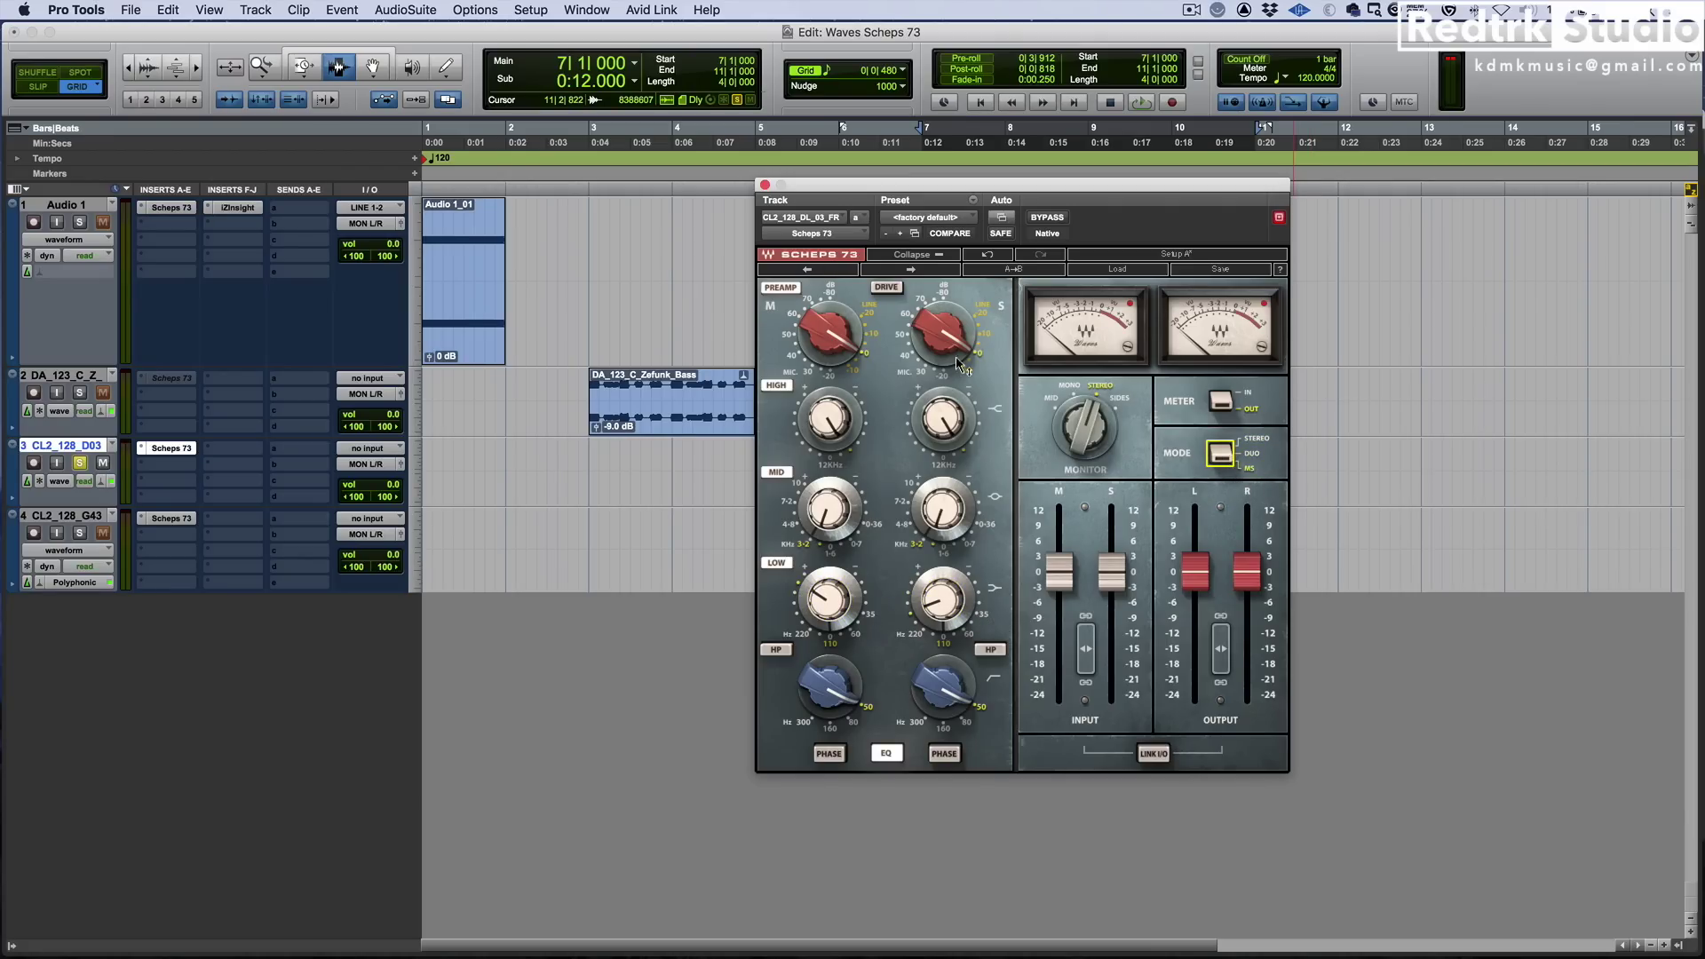
{"action": "left_click", "coordinate": [1222, 452]}
Toggle the linking of the Input and Output faders on and off, and try the right Input fader
{"action": "left_click", "coordinate": [1153, 755]}
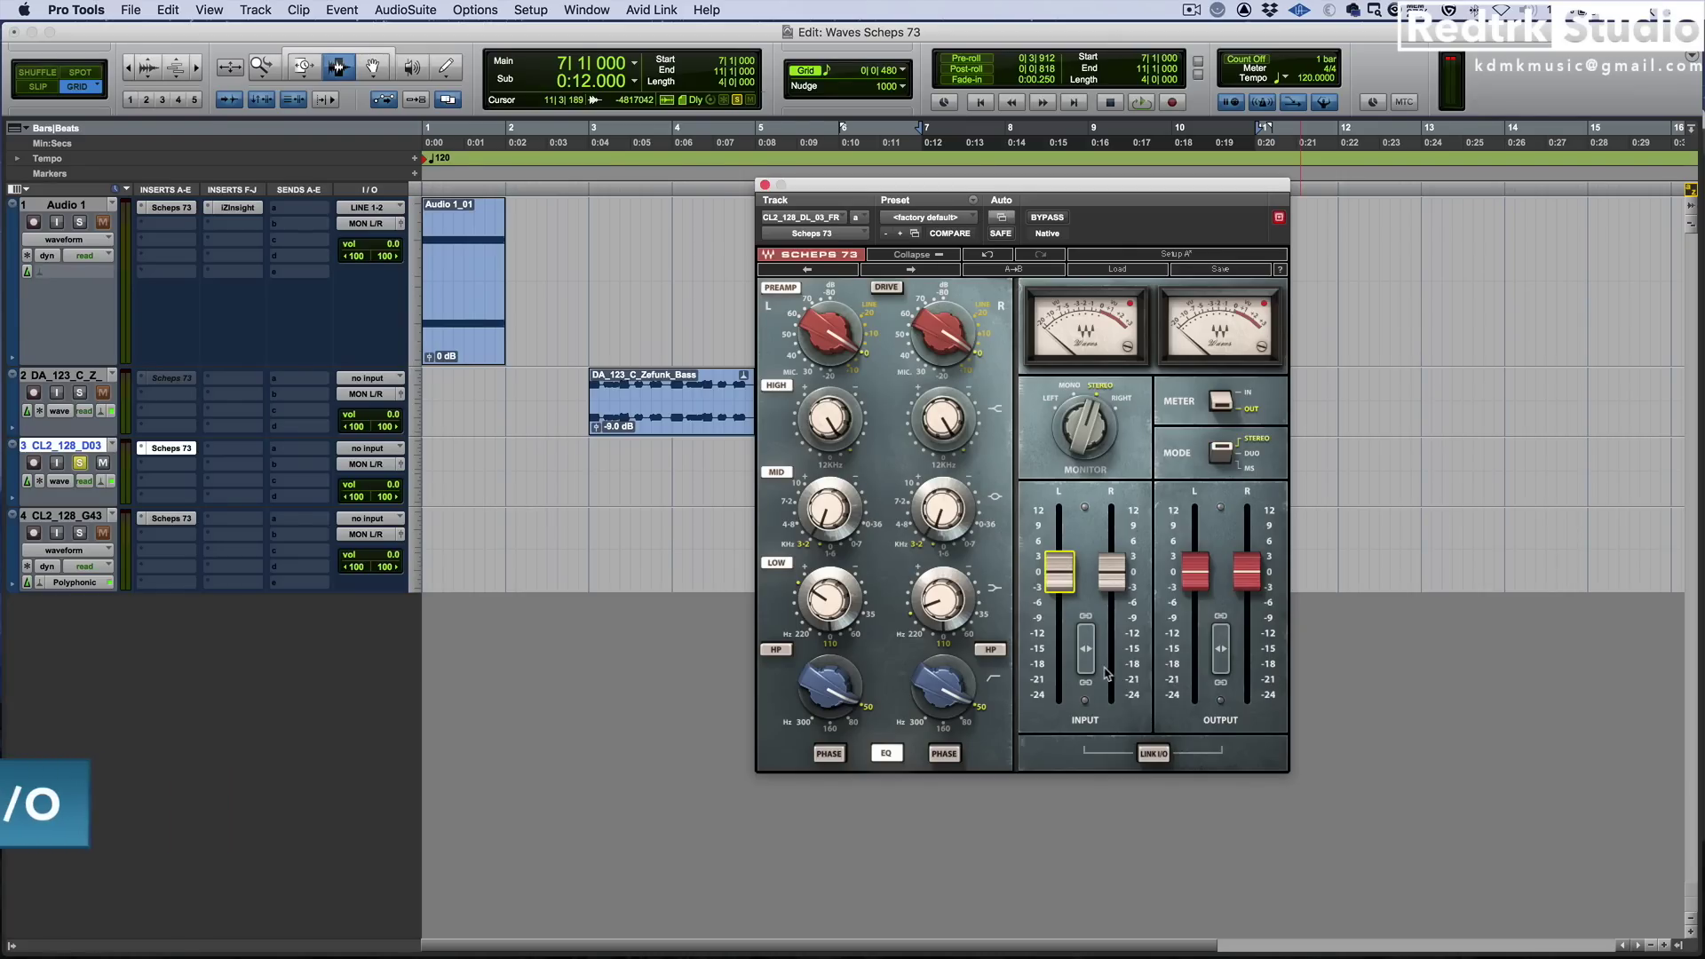
{"action": "left_click", "coordinate": [1153, 753]}
{"action": "mouse_move", "coordinate": [1121, 584]}
{"action": "left_mouse_down"}
{"action": "mouse_move", "coordinate": [1119, 606]}
{"action": "mouse_move", "coordinate": [1117, 559]}
{"action": "mouse_move", "coordinate": [1112, 573]}
{"action": "left_mouse_up"}
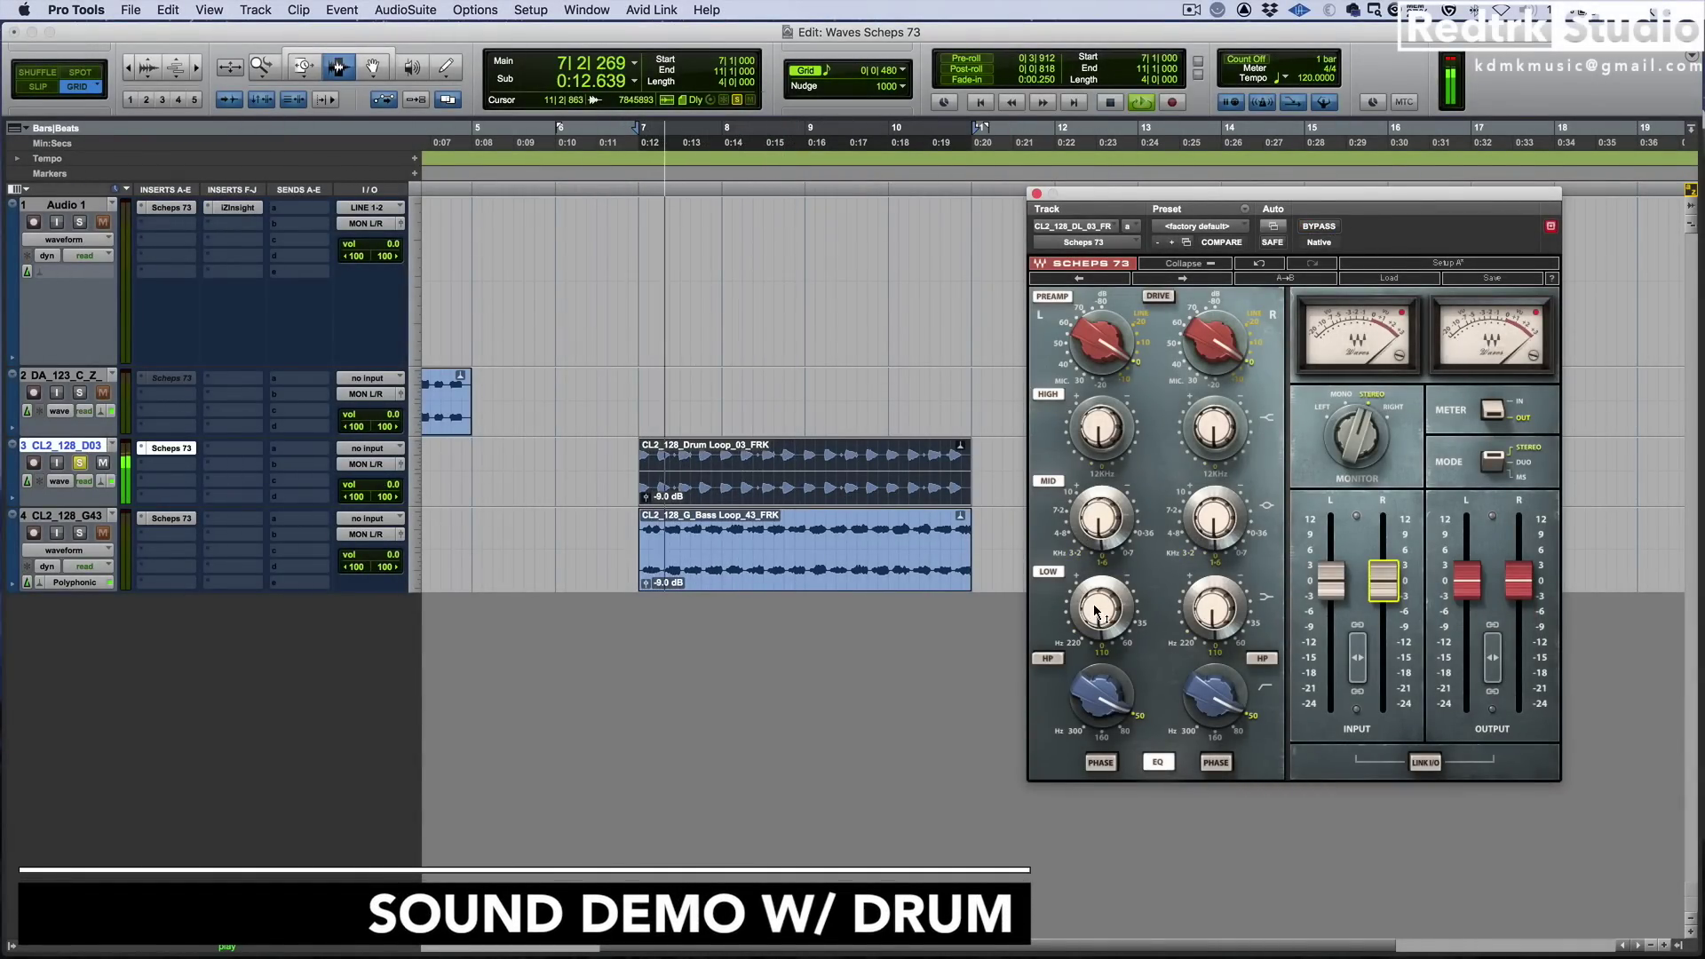
While the drum loop plays, boost the Low band to 5.0 and switch its frequency to 60 Hz and to 220 Hz
{"action": "left_click_drag", "start_coordinate": [1098, 611], "coordinate": [1151, 651]}
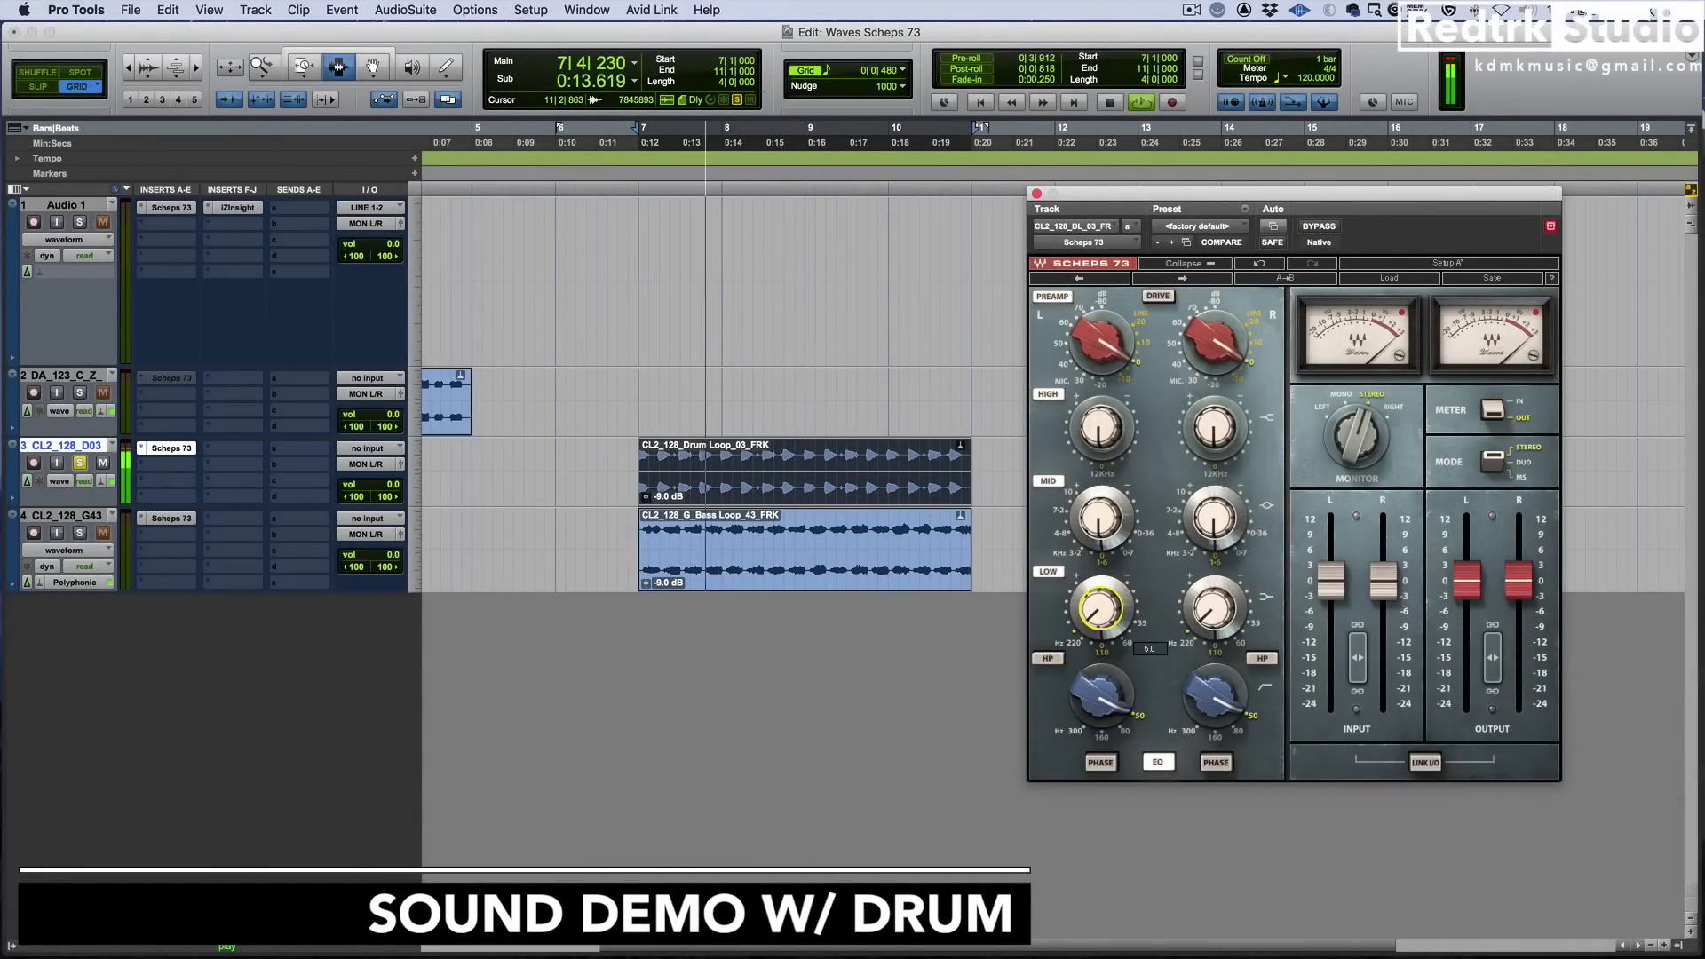
{"action": "left_click", "coordinate": [1124, 628]}
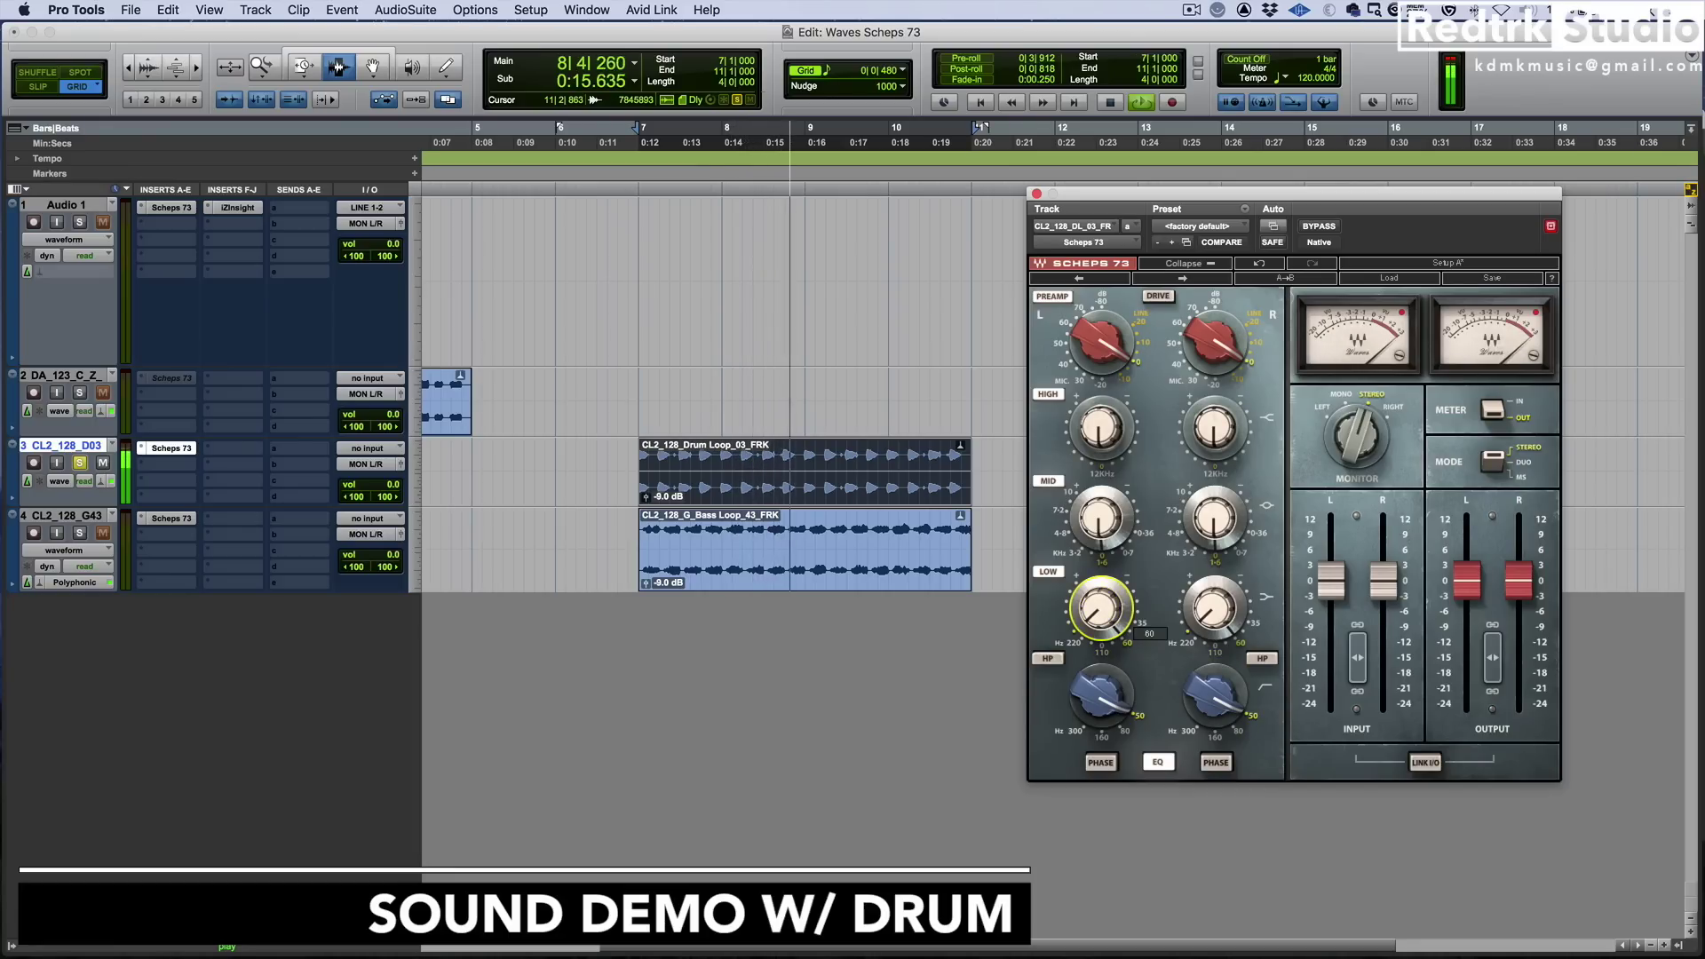
{"action": "left_click_drag", "start_coordinate": [1124, 628], "coordinate": [1102, 654]}
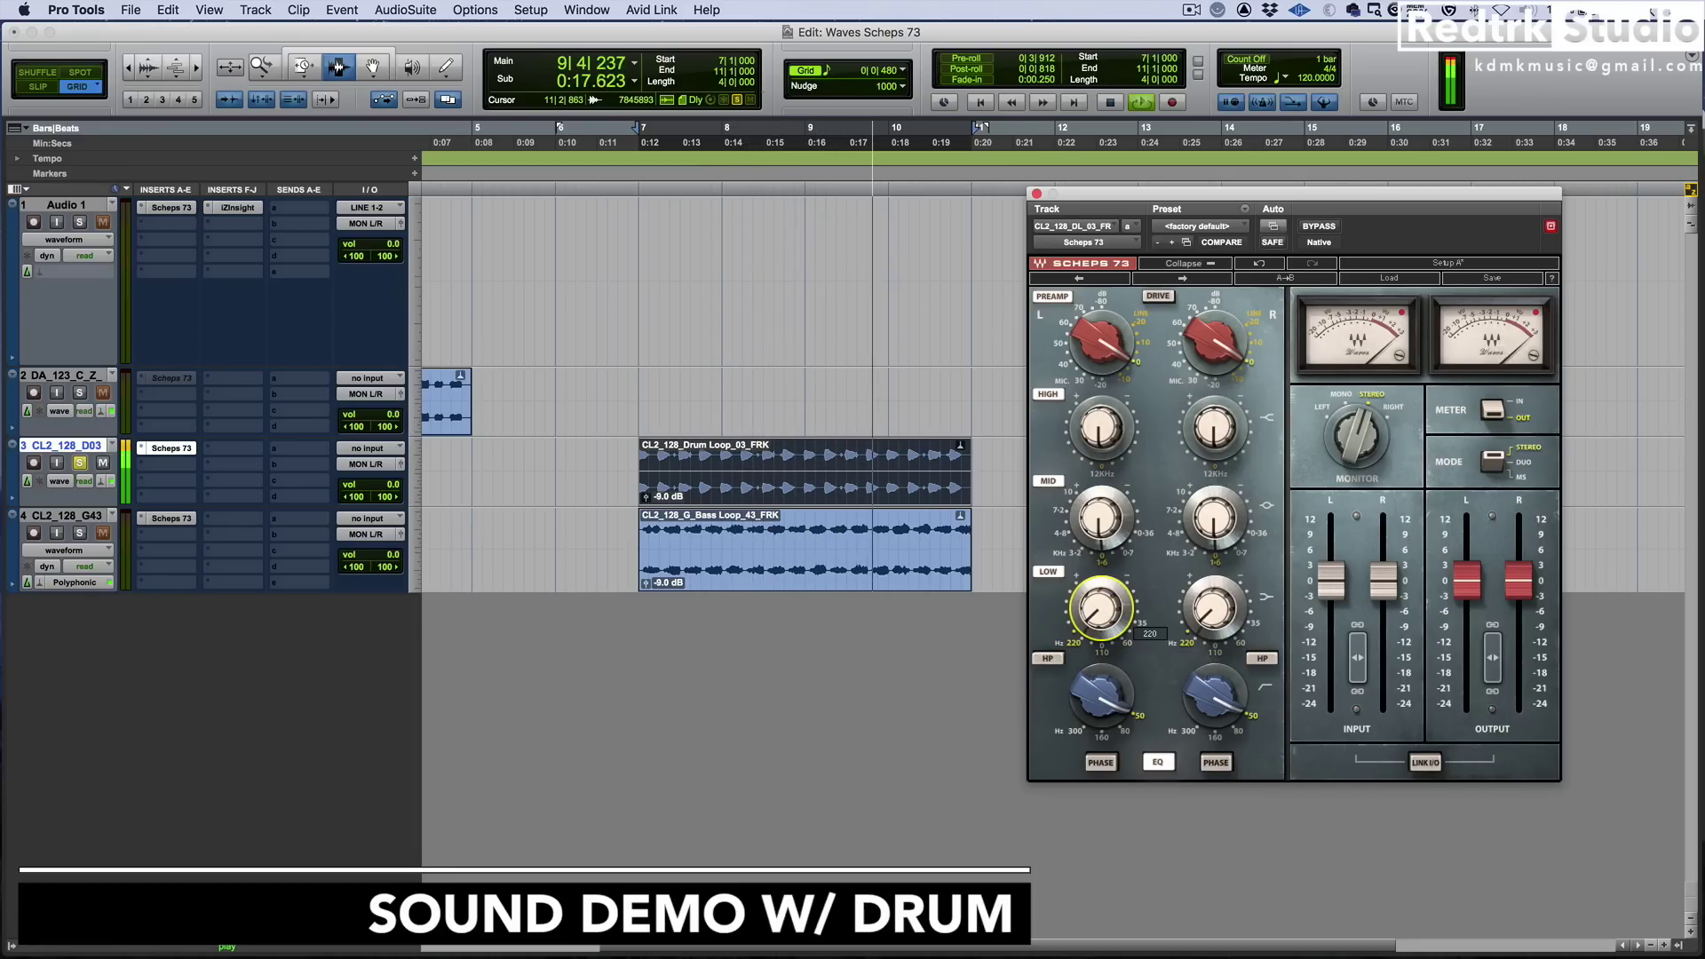
Switch the drum loop's Low frequency to 110 Hz and readjust the Low gain while it plays
{"action": "left_click", "coordinate": [1102, 654]}
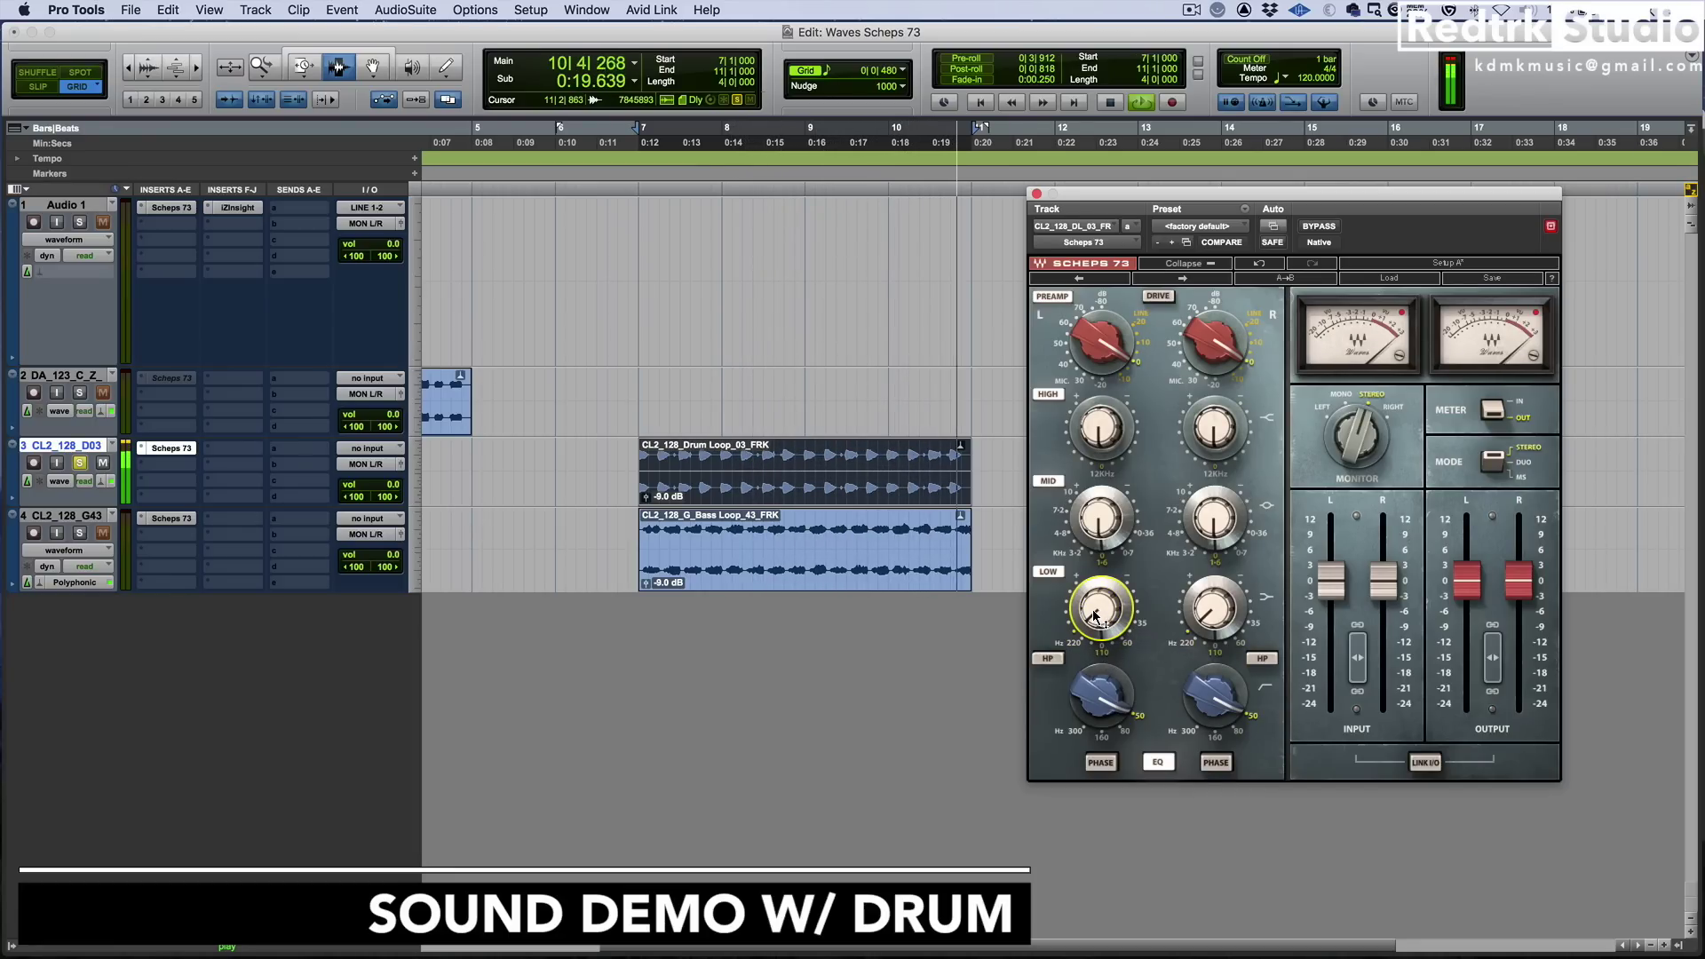
{"action": "left_click", "coordinate": [1101, 609]}
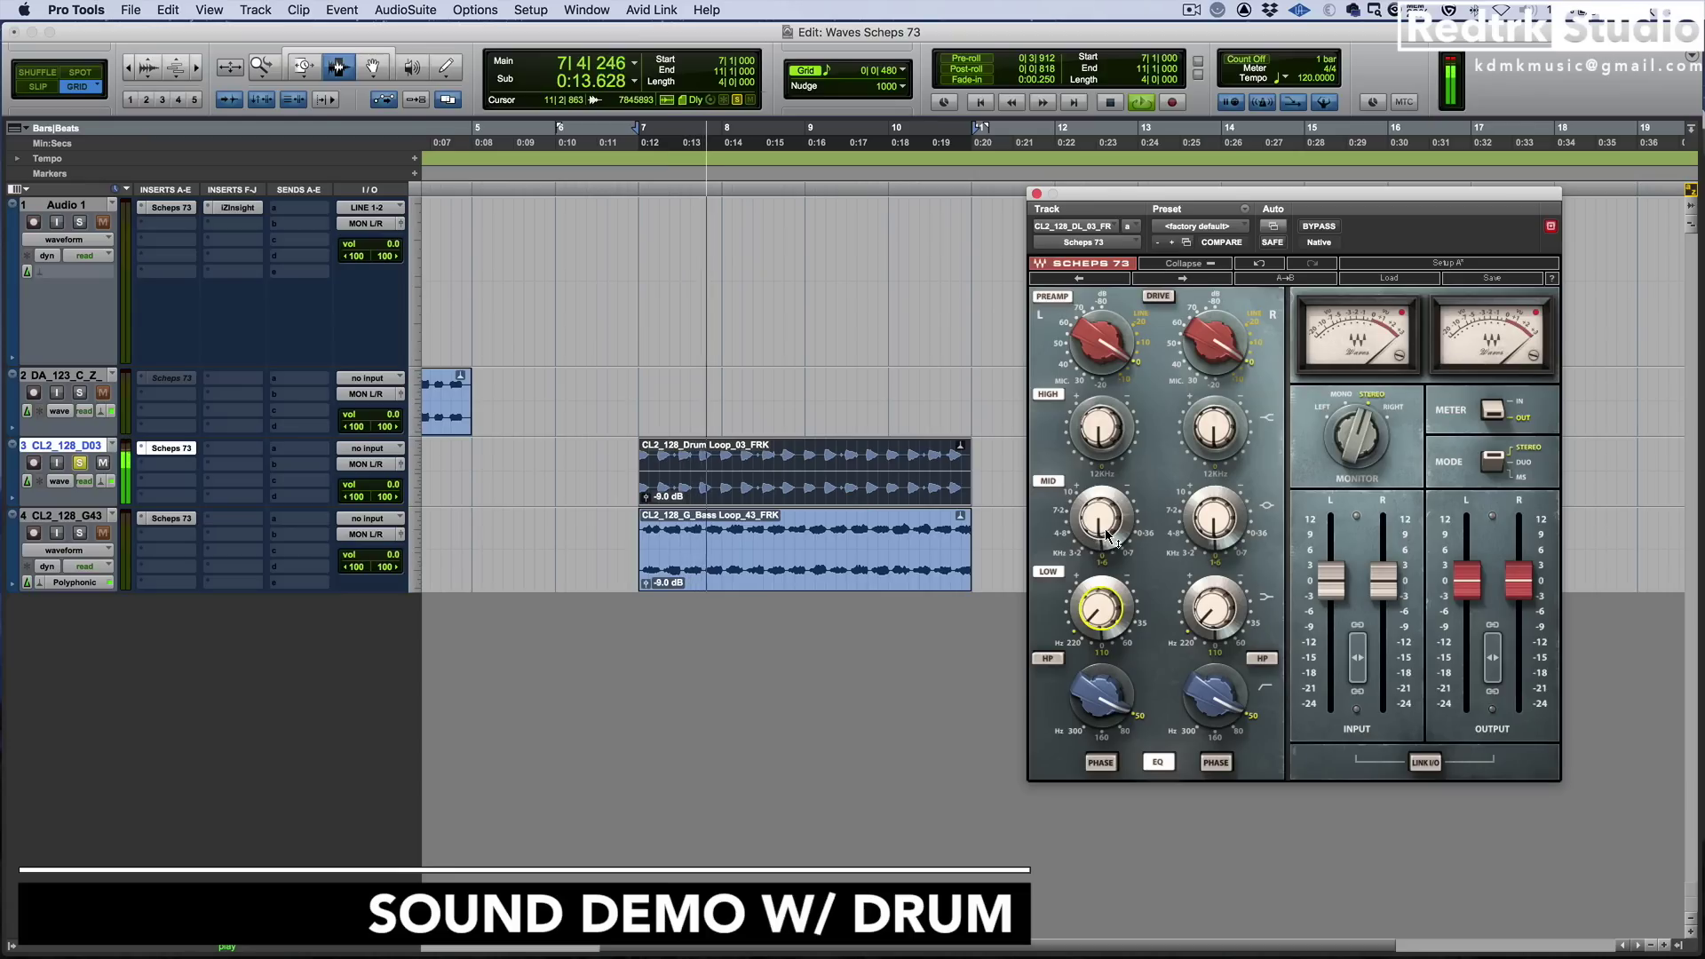
Sweep the drum loop's Mid band with a large boost, set it to 2.4 at 3.2 kHz, and boost the High band slightly
{"action": "left_click_drag", "start_coordinate": [1100, 520], "coordinate": [1064, 513]}
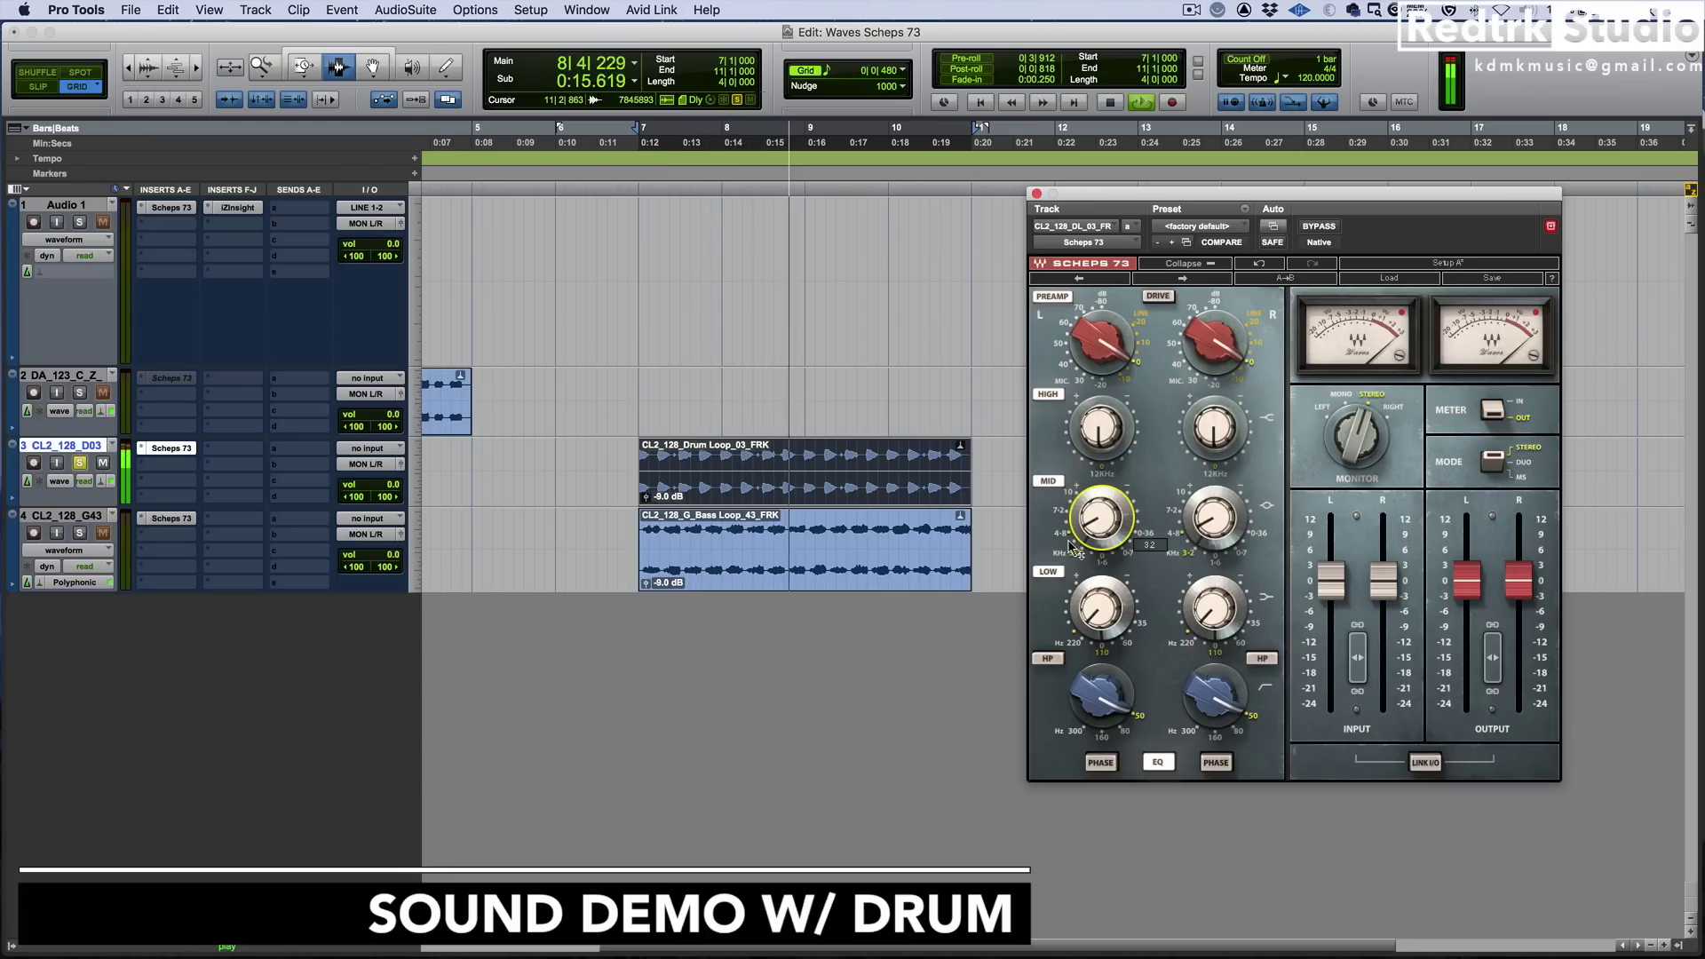
{"action": "left_click", "coordinate": [1064, 514]}
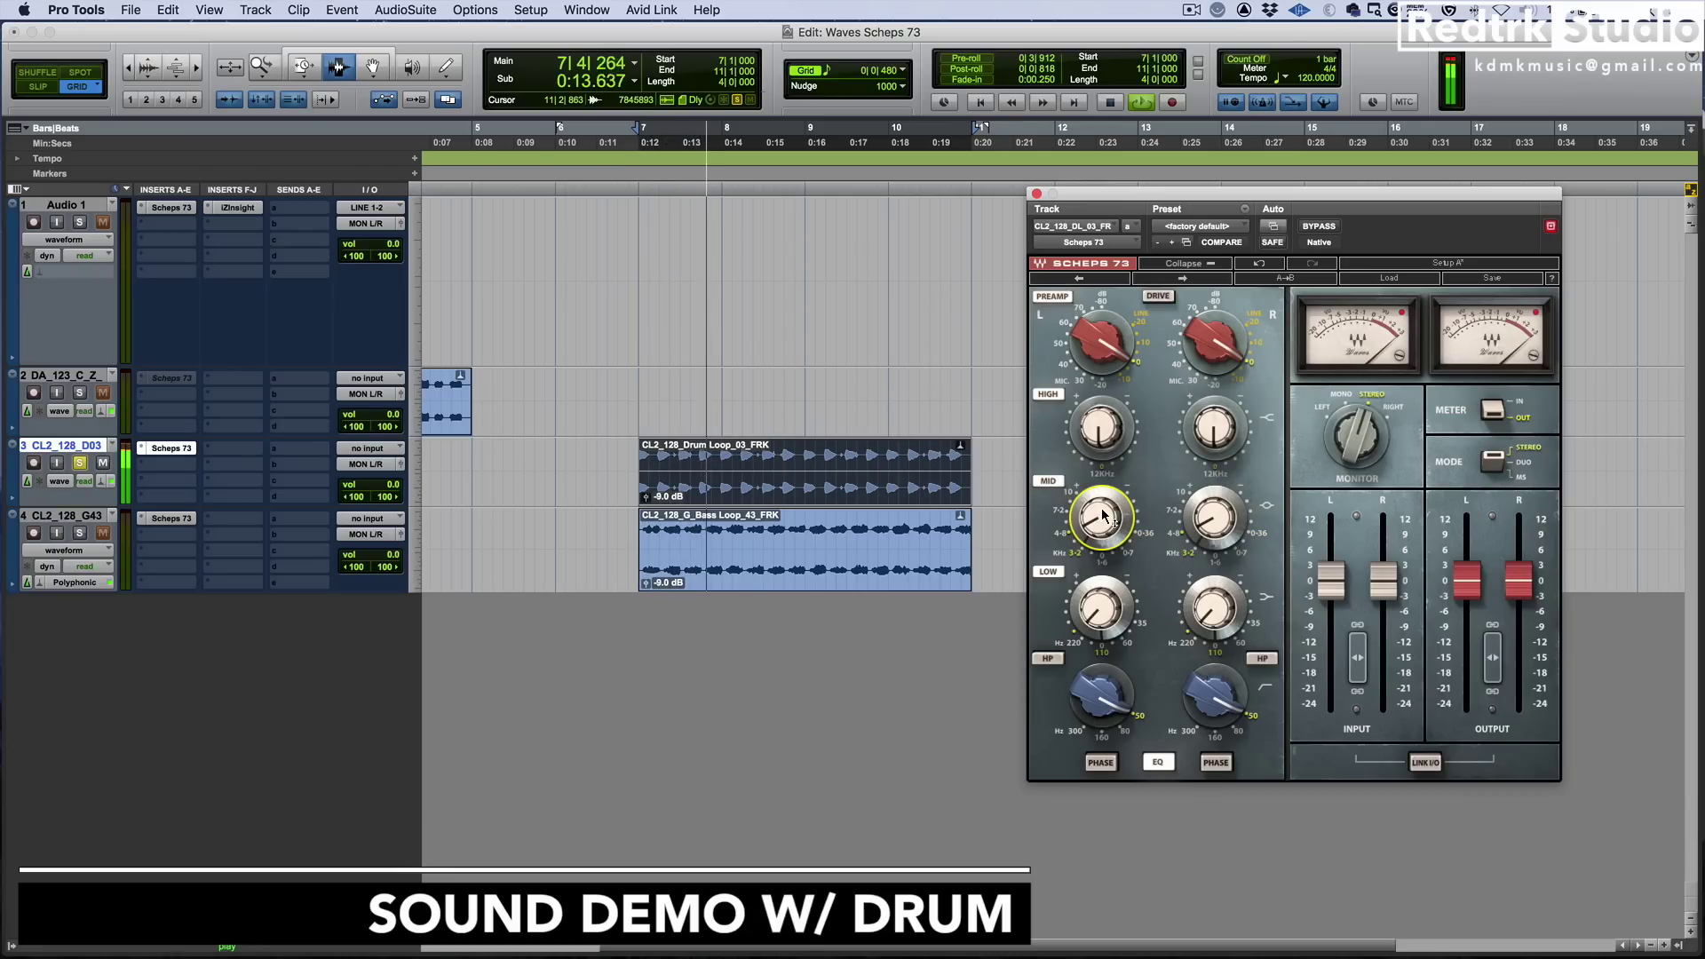
{"action": "left_click", "coordinate": [1082, 557]}
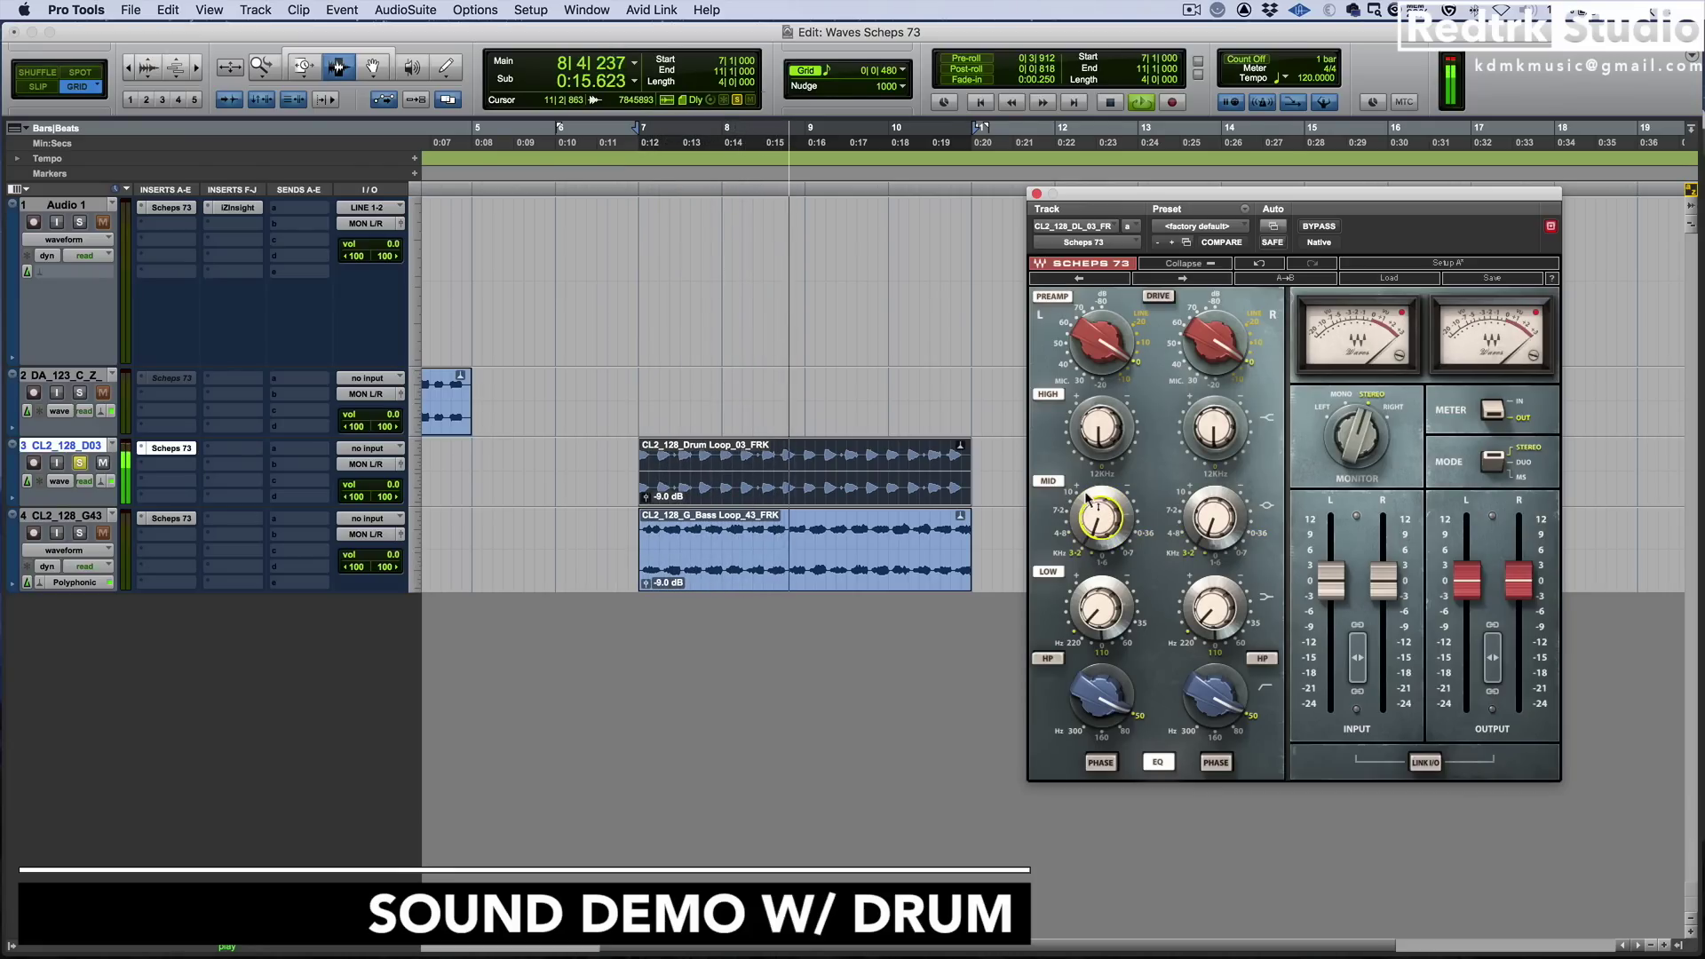
{"action": "left_click", "coordinate": [1052, 482]}
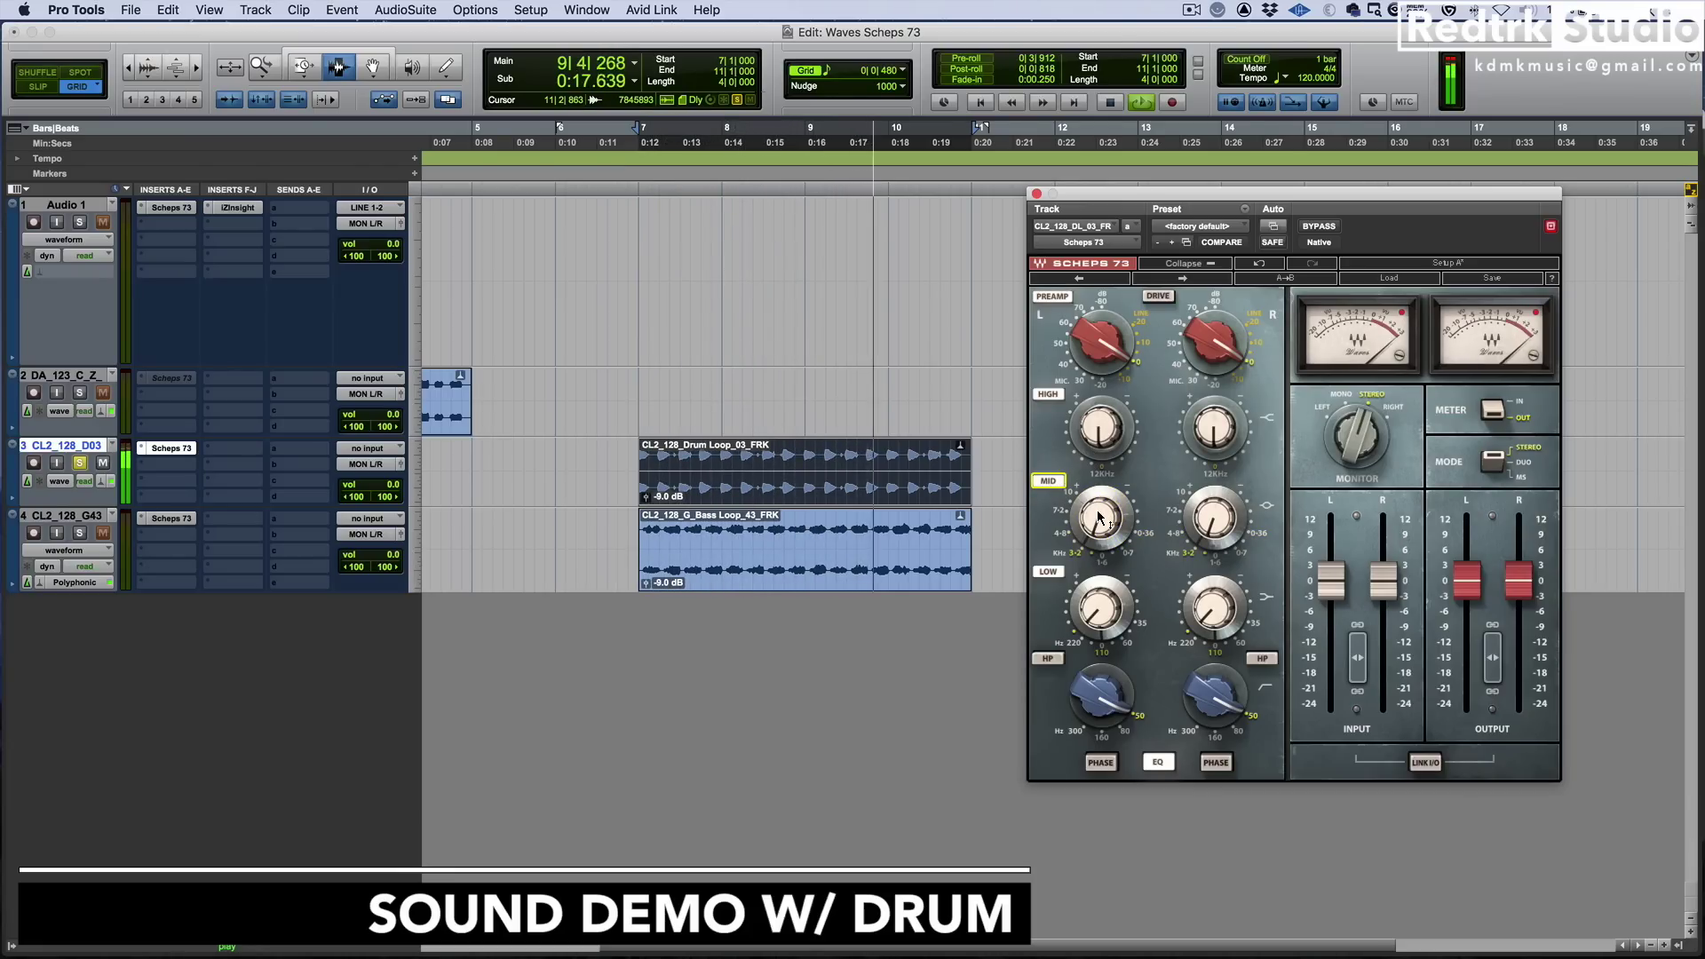
{"action": "left_click_drag", "start_coordinate": [1100, 519], "coordinate": [1100, 515]}
{"action": "mouse_move", "coordinate": [1101, 429]}
{"action": "left_mouse_down"}
{"action": "mouse_move", "coordinate": [1101, 378]}
{"action": "mouse_move", "coordinate": [1101, 451]}
{"action": "mouse_move", "coordinate": [1101, 433]}
{"action": "left_mouse_up"}
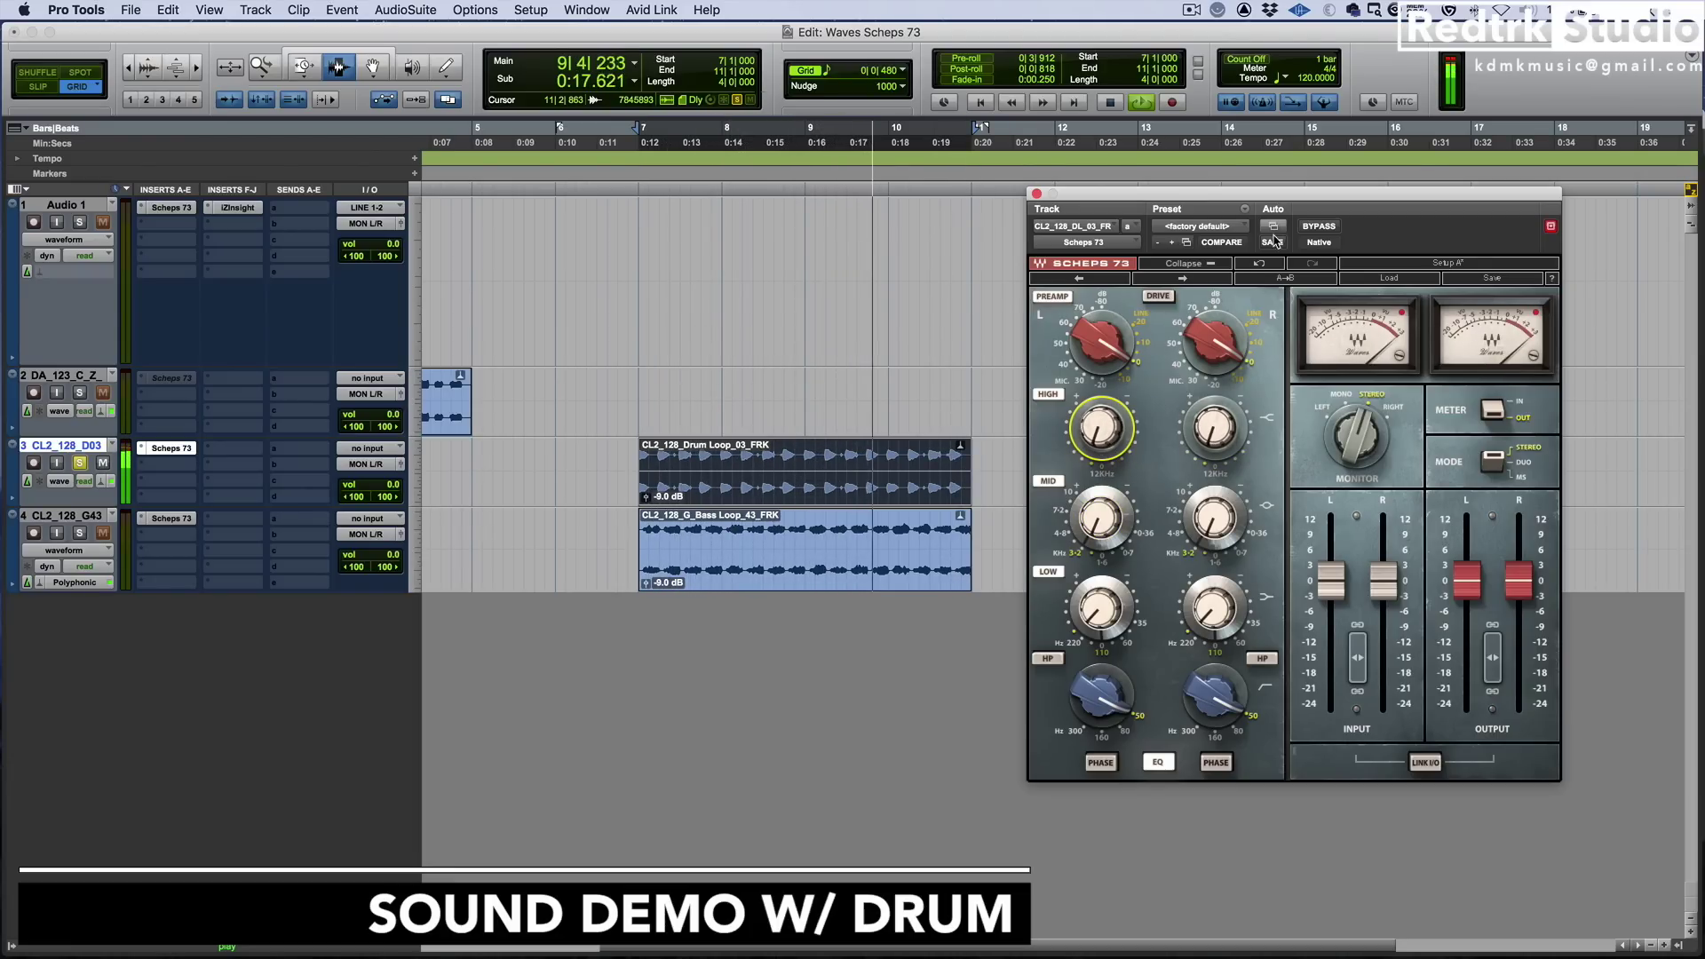
Compare the drum track's peak level with the plugin engaged and bypassed, resetting the peak read-out each time
{"action": "left_click", "coordinate": [1308, 230]}
{"action": "left_click", "coordinate": [1307, 233]}
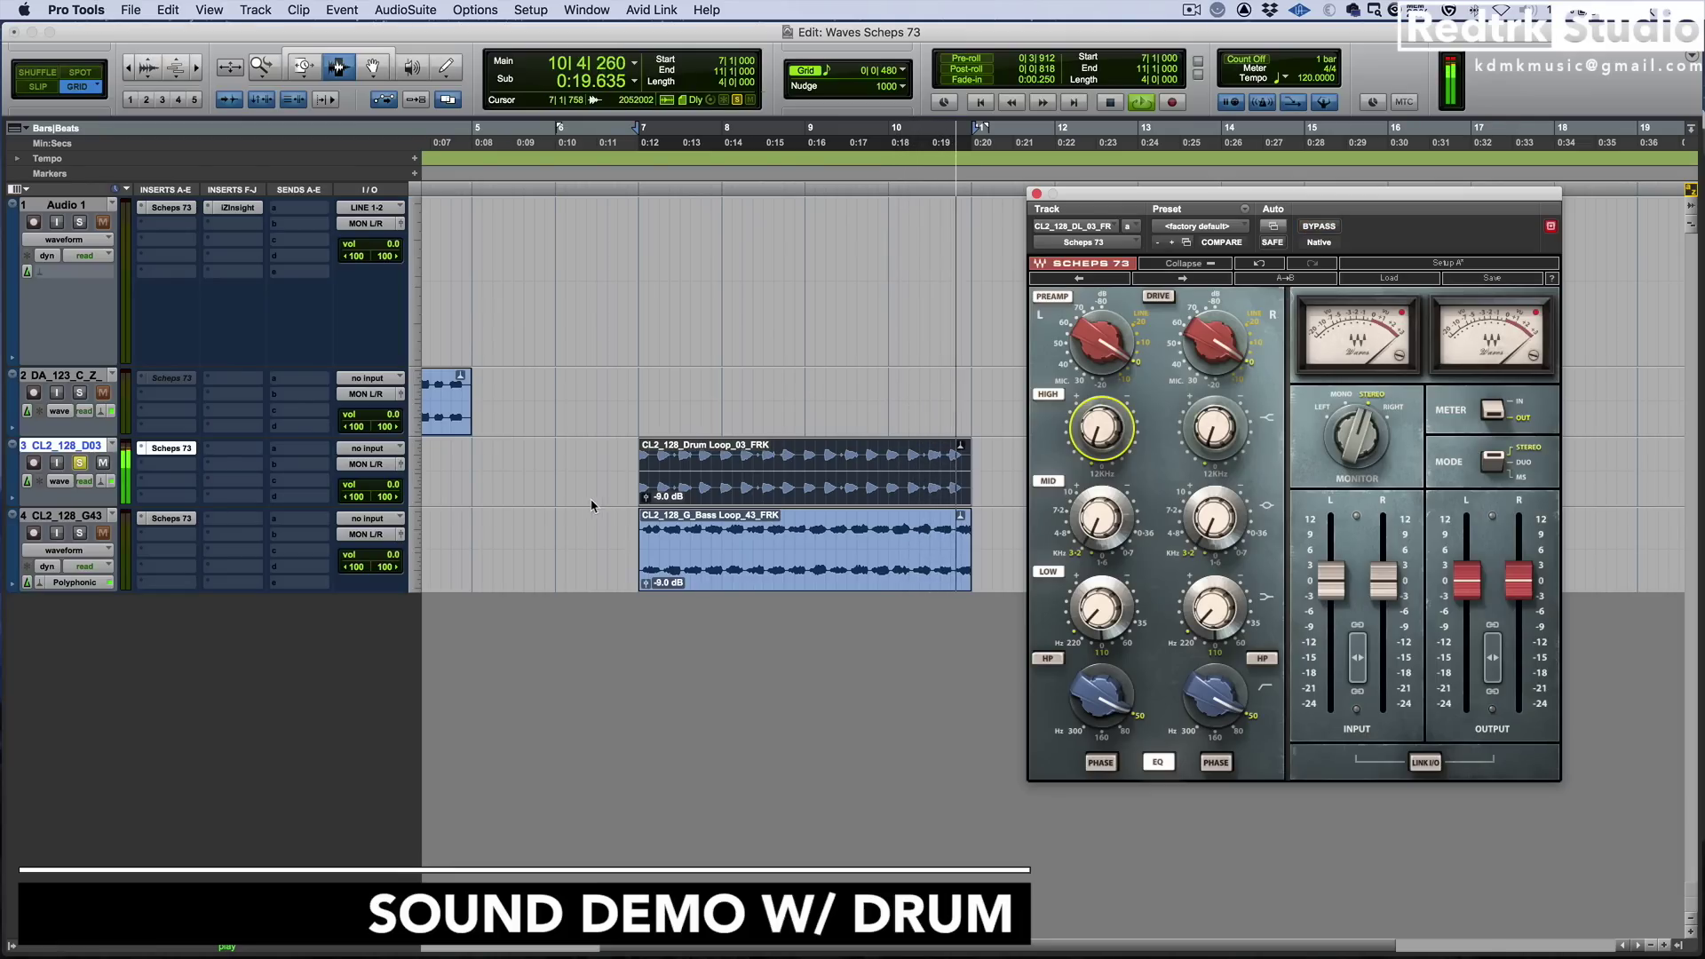
{"action": "left_click", "coordinate": [393, 487]}
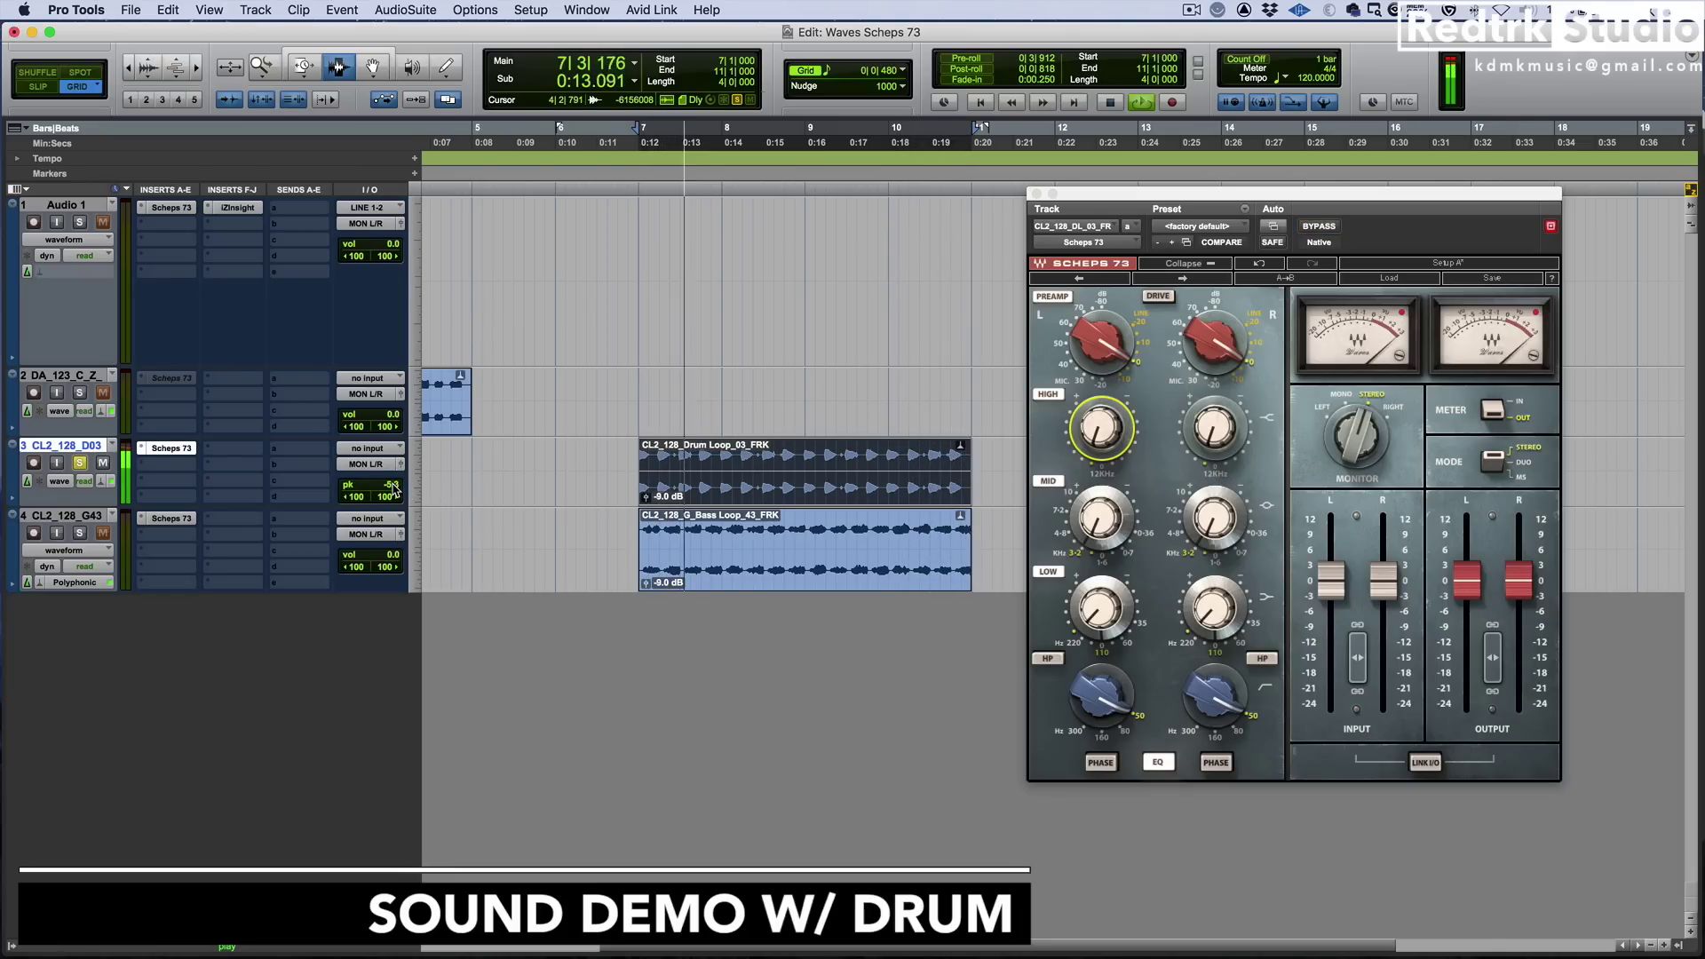
{"action": "left_click", "coordinate": [1307, 227]}
{"action": "key", "text": "space"}
{"action": "left_click", "coordinate": [413, 480]}
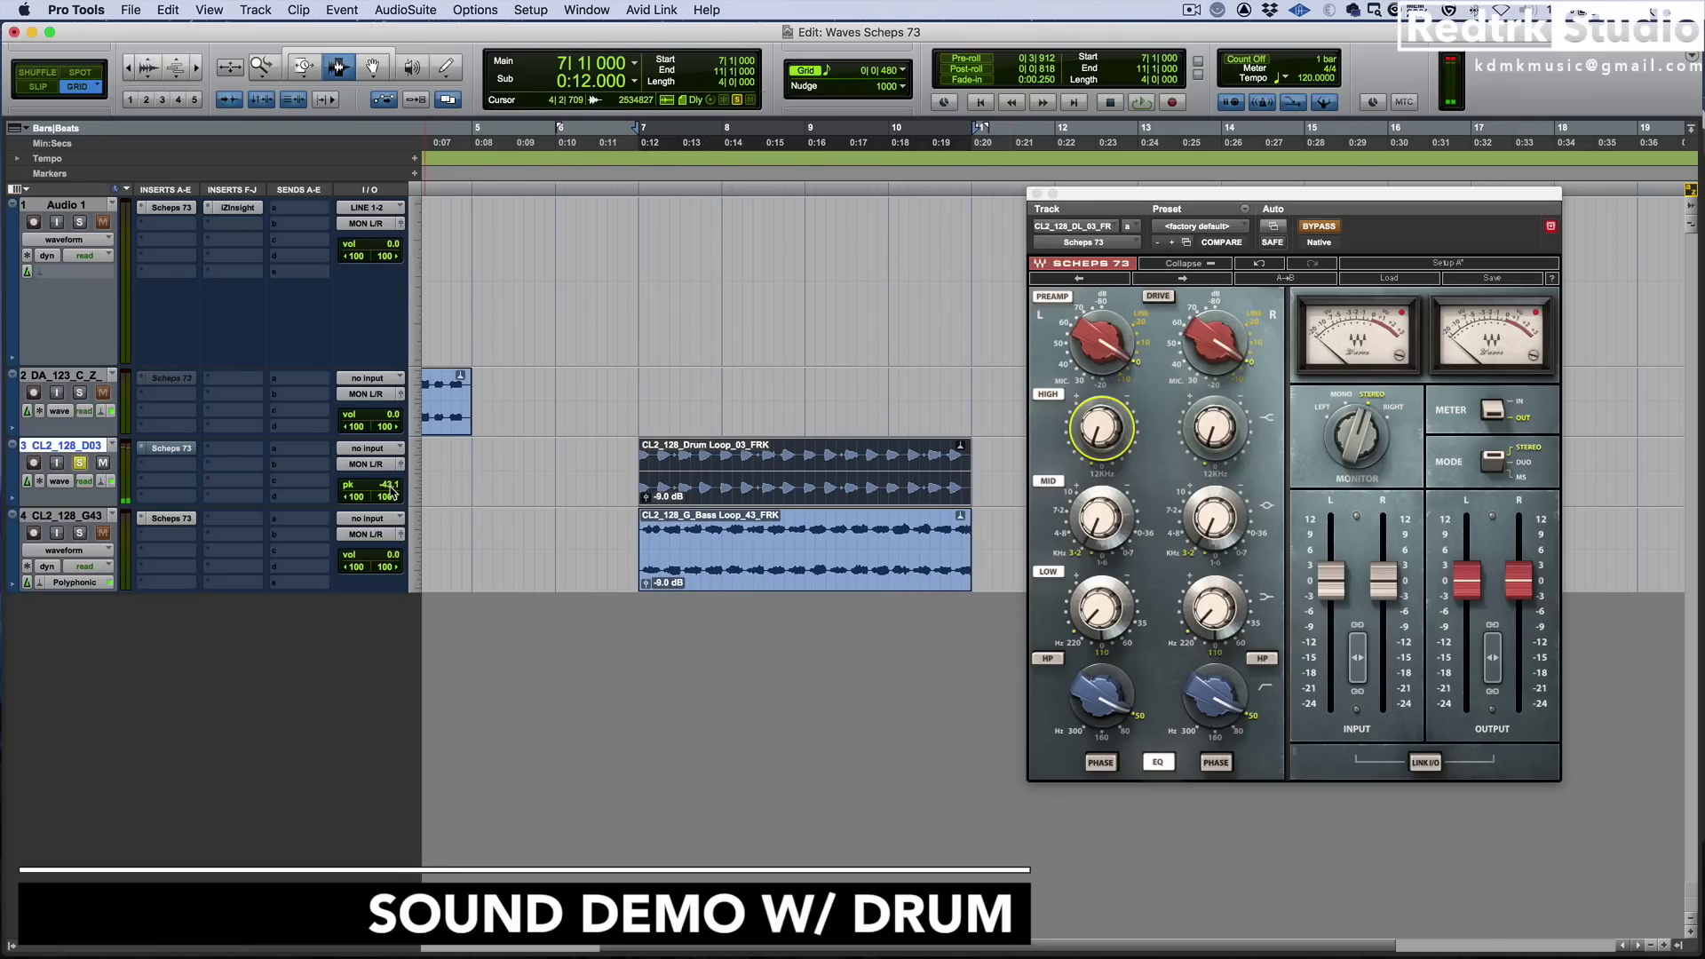
{"action": "key", "text": "space"}
{"action": "left_click", "coordinate": [1367, 203]}
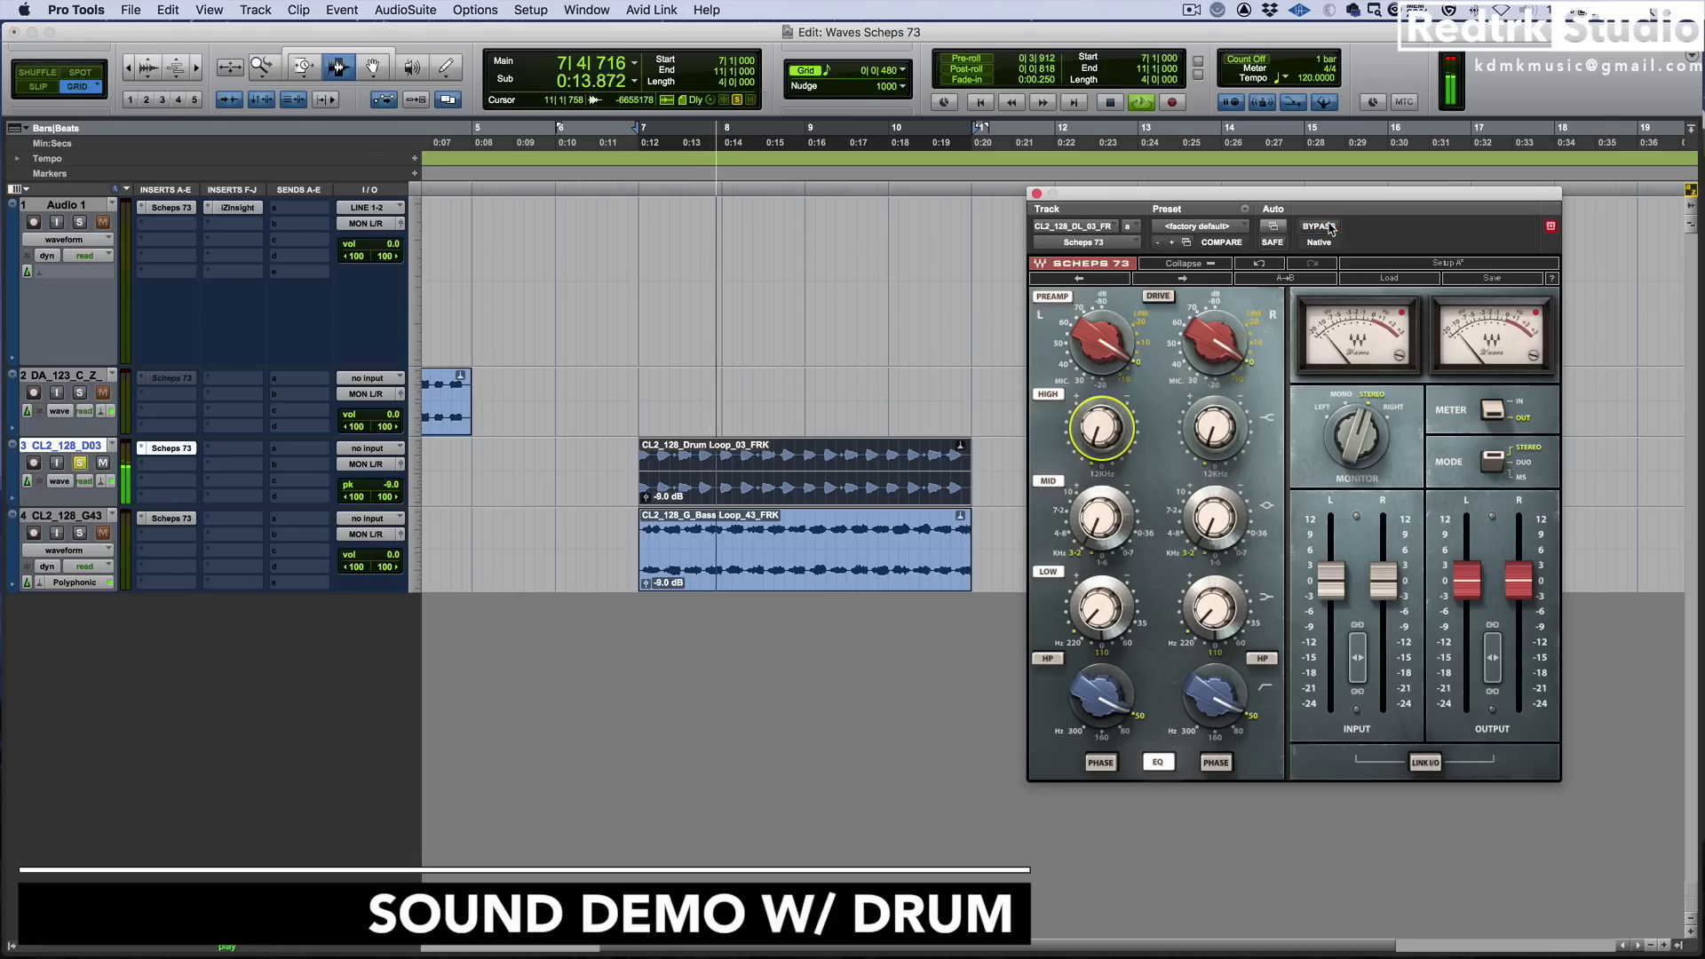
Lower the drum track's linked Output faders to about -3, rechecking the peak level against the unprocessed signal
{"action": "left_click_drag", "start_coordinate": [1445, 590], "coordinate": [1446, 602]}
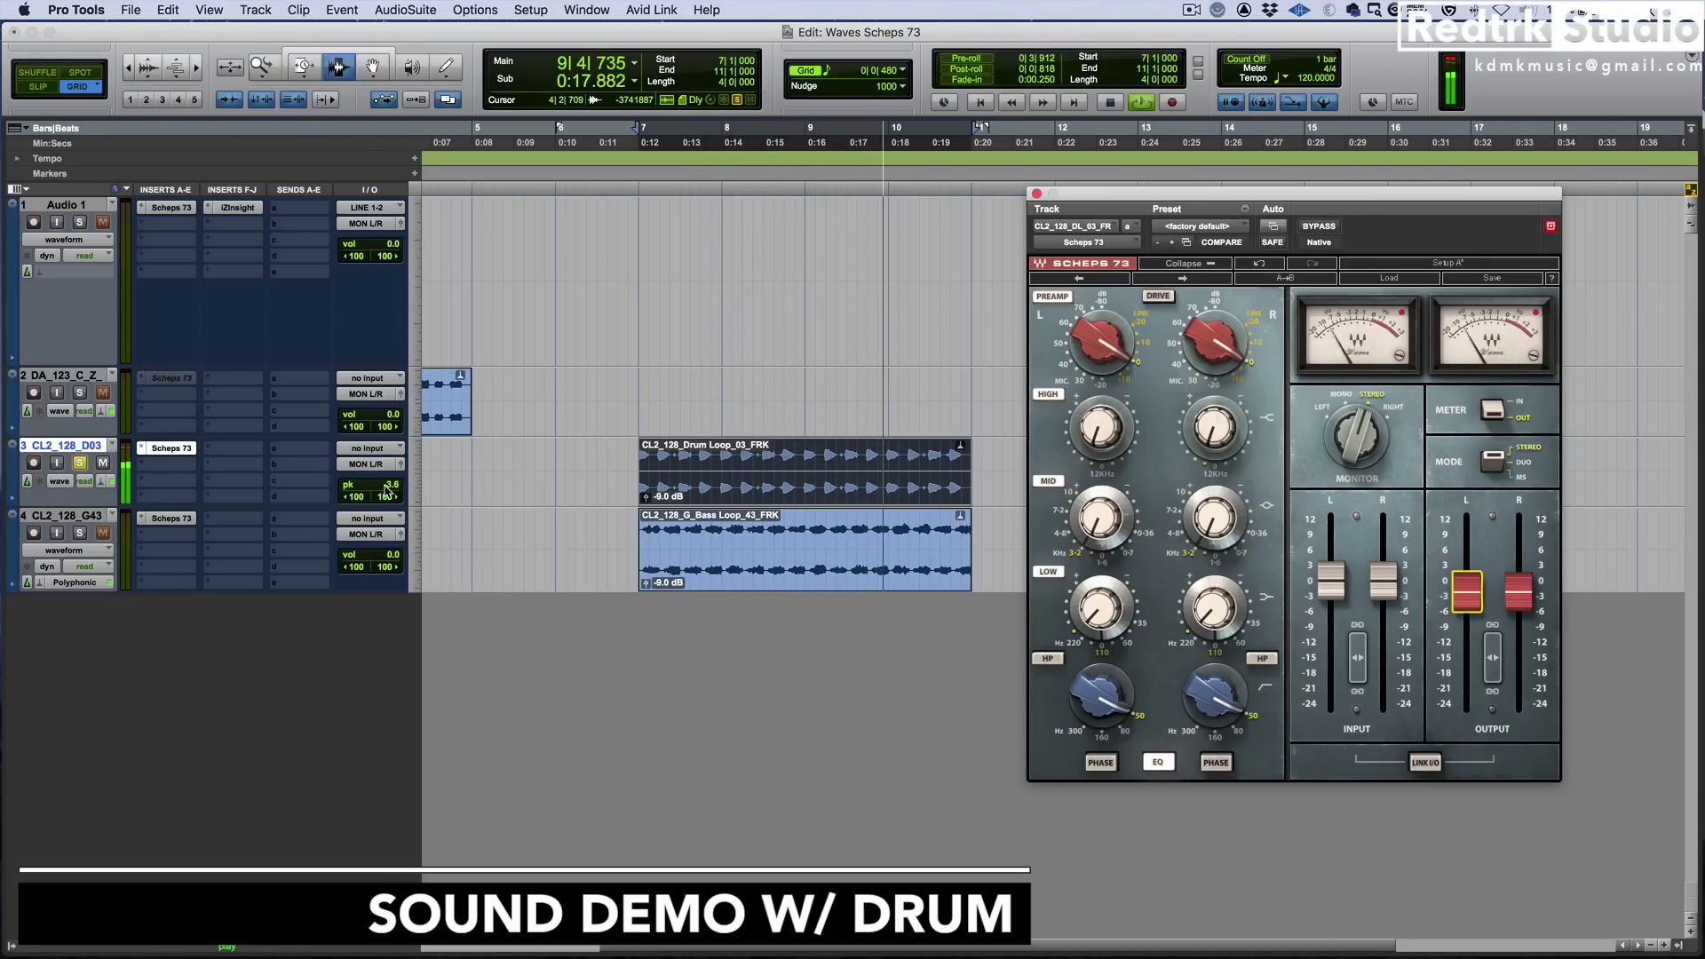
{"action": "left_click", "coordinate": [612, 480]}
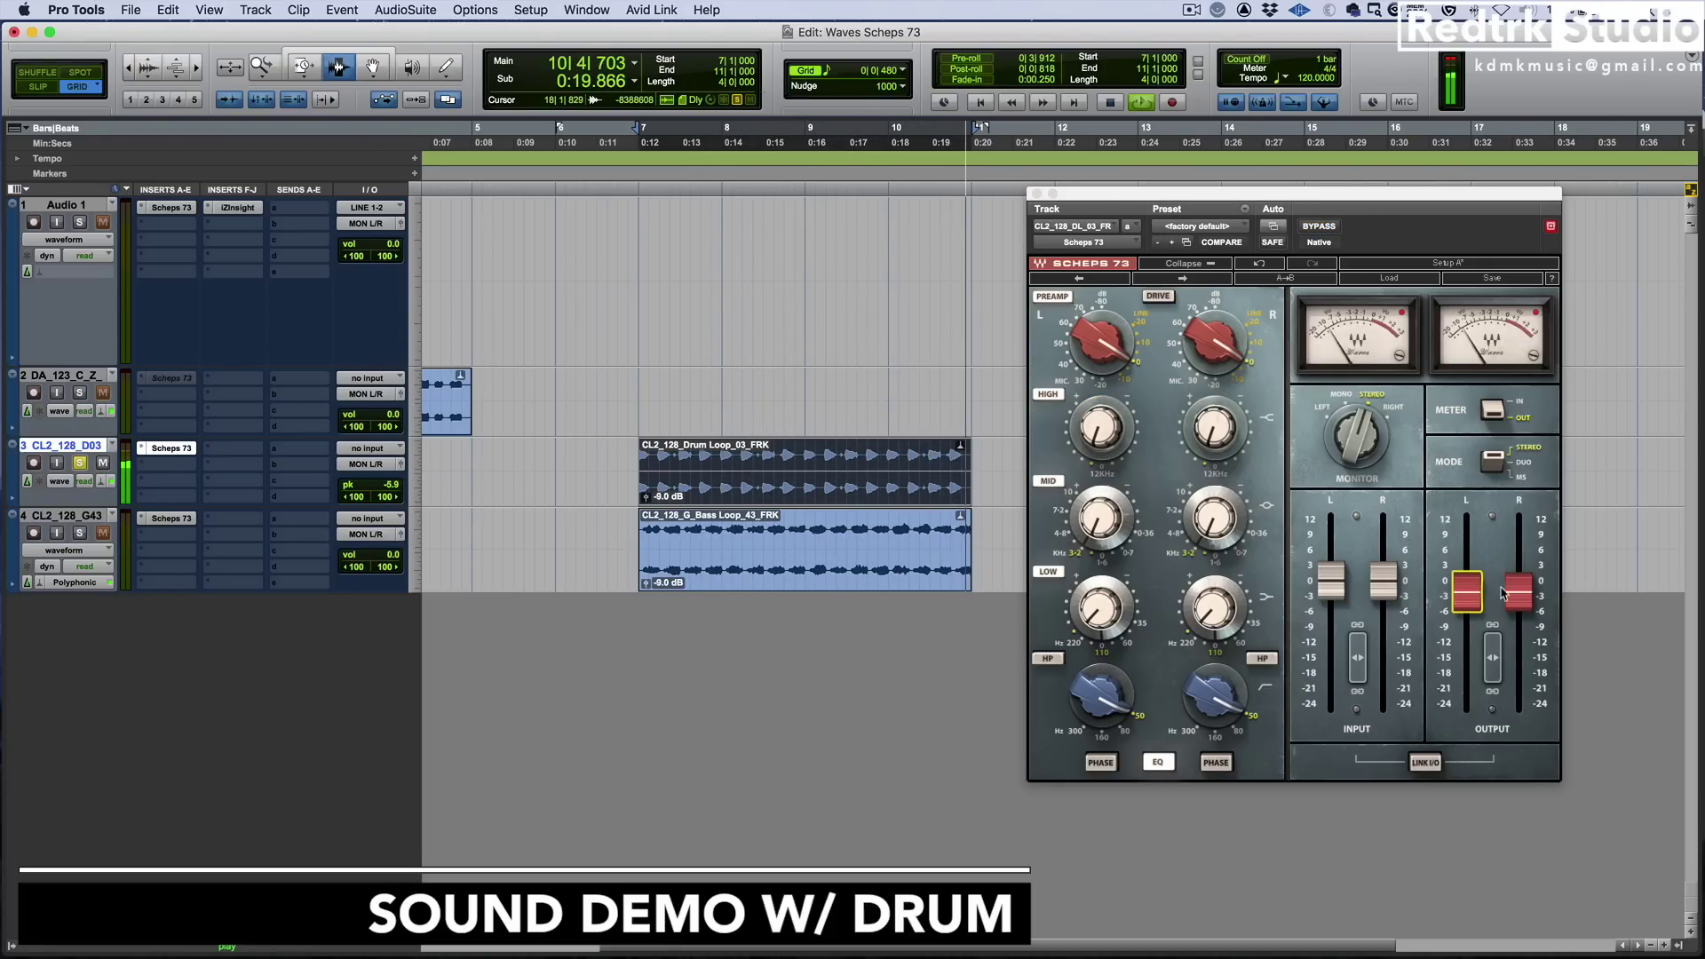
{"action": "left_click", "coordinate": [1468, 593]}
{"action": "left_click_drag", "start_coordinate": [1468, 593], "coordinate": [1467, 597]}
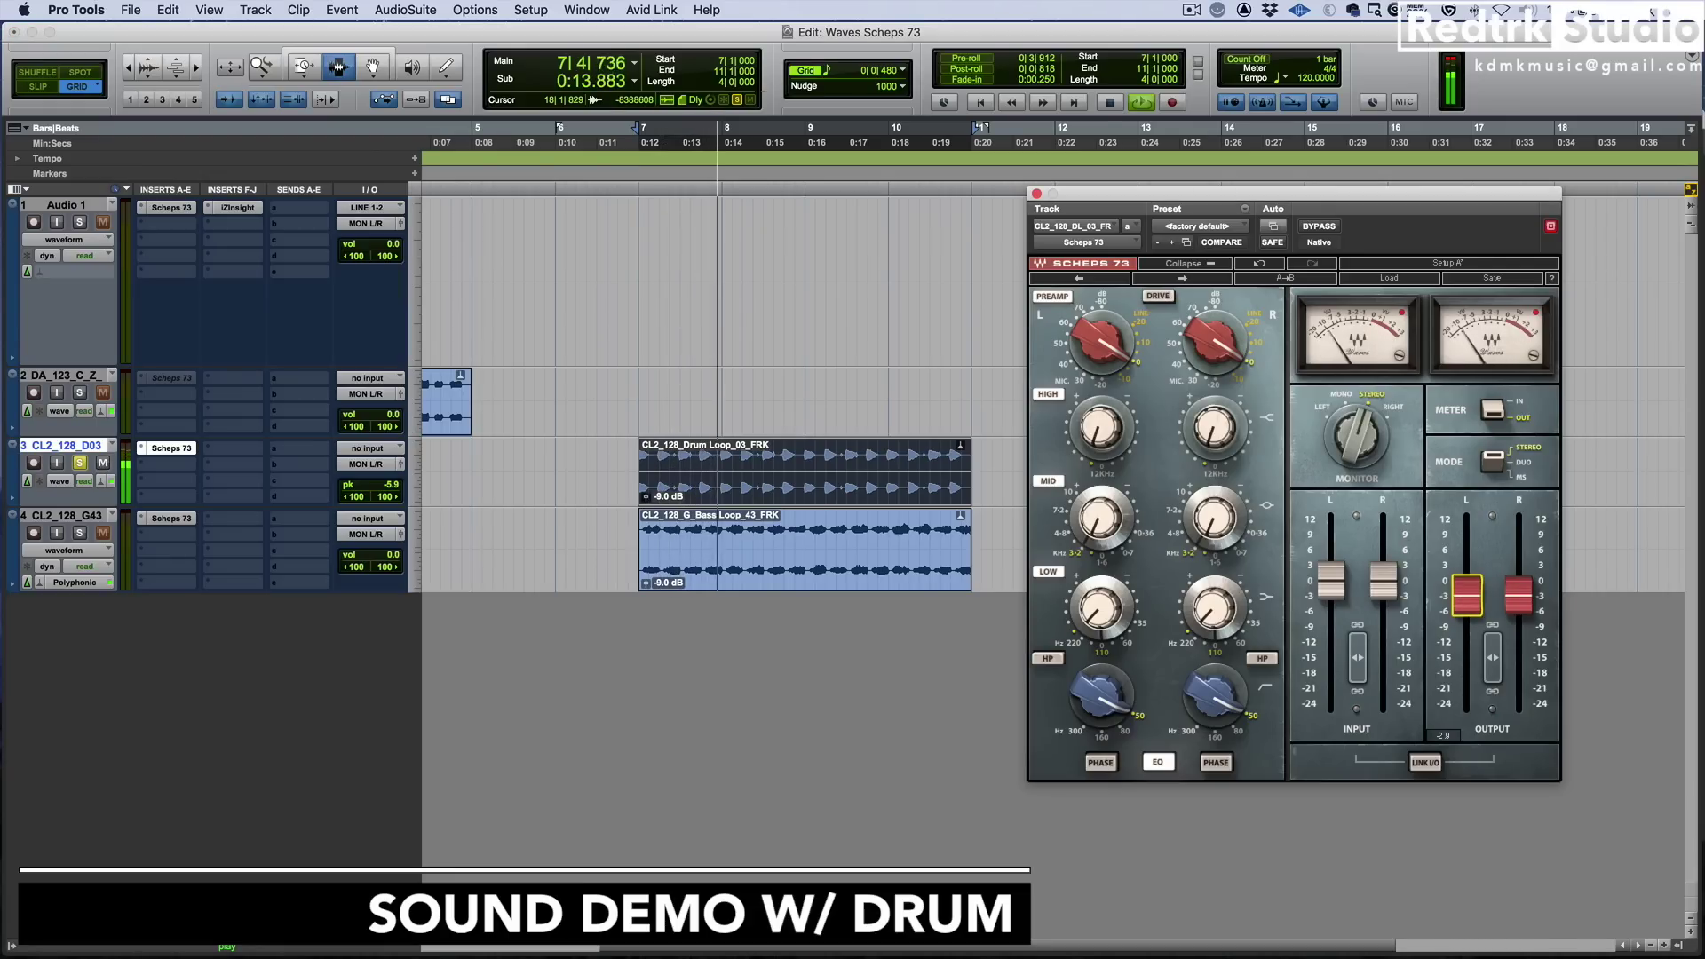
{"action": "key", "text": "space"}
{"action": "left_click", "coordinate": [397, 490]}
{"action": "key", "text": "space"}
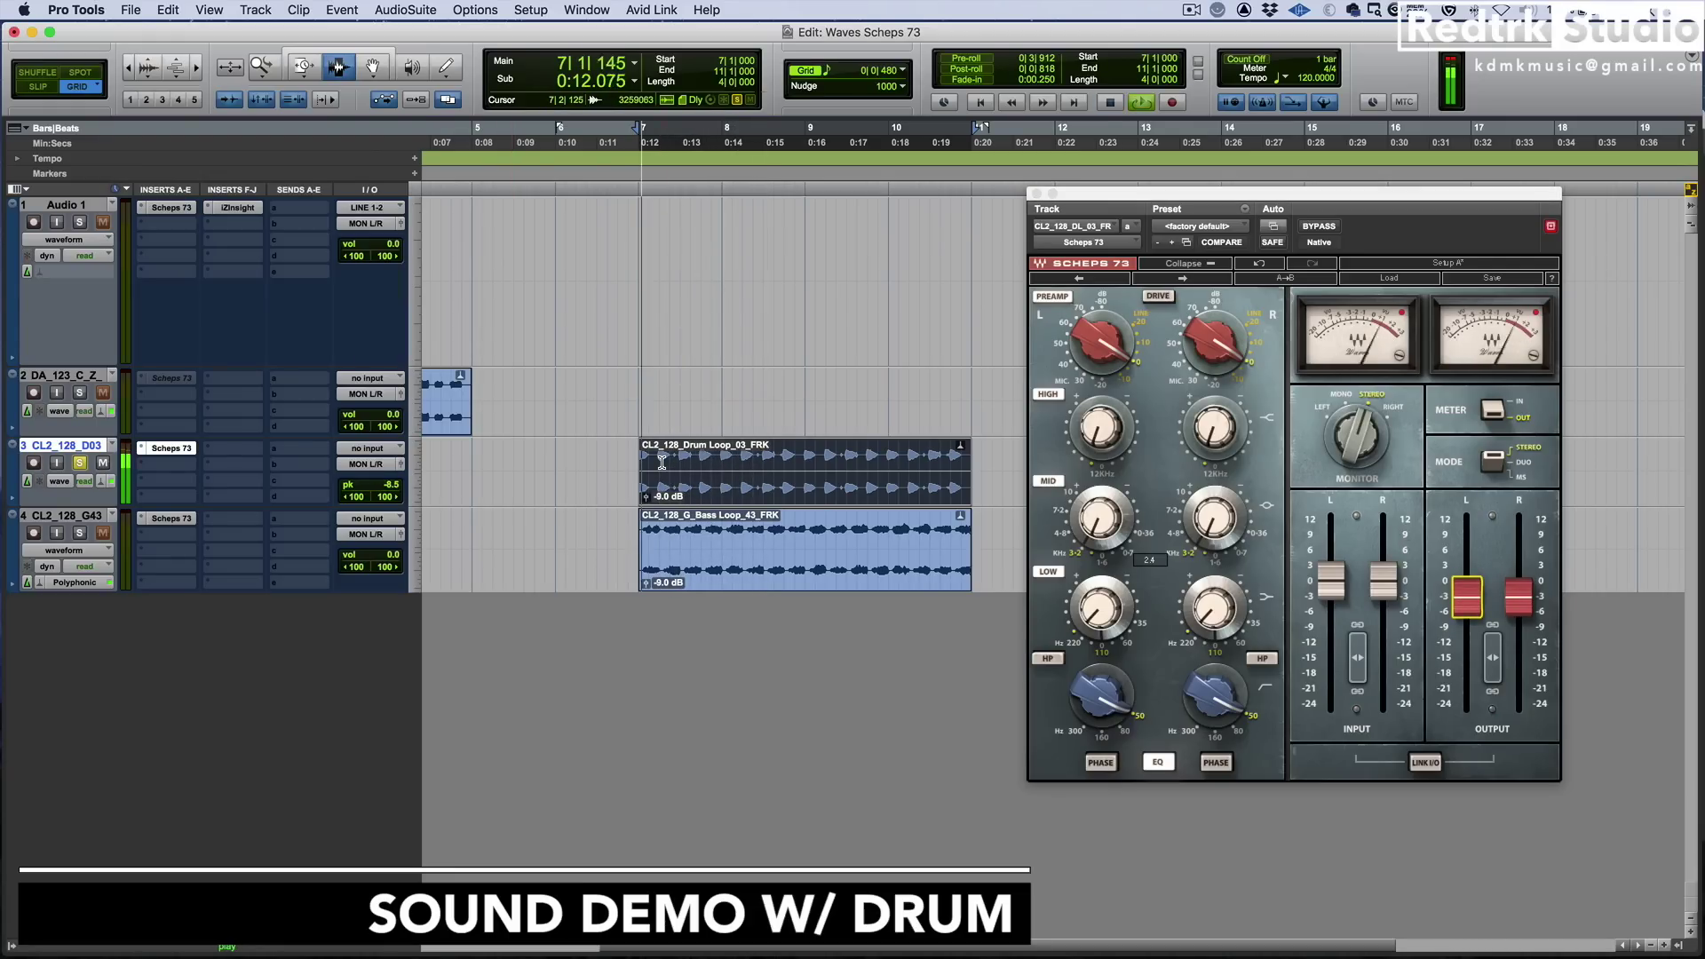
Play the drum loop with the plugin bypassed and engaged for comparison, and stop playback
{"action": "left_click", "coordinate": [1314, 231]}
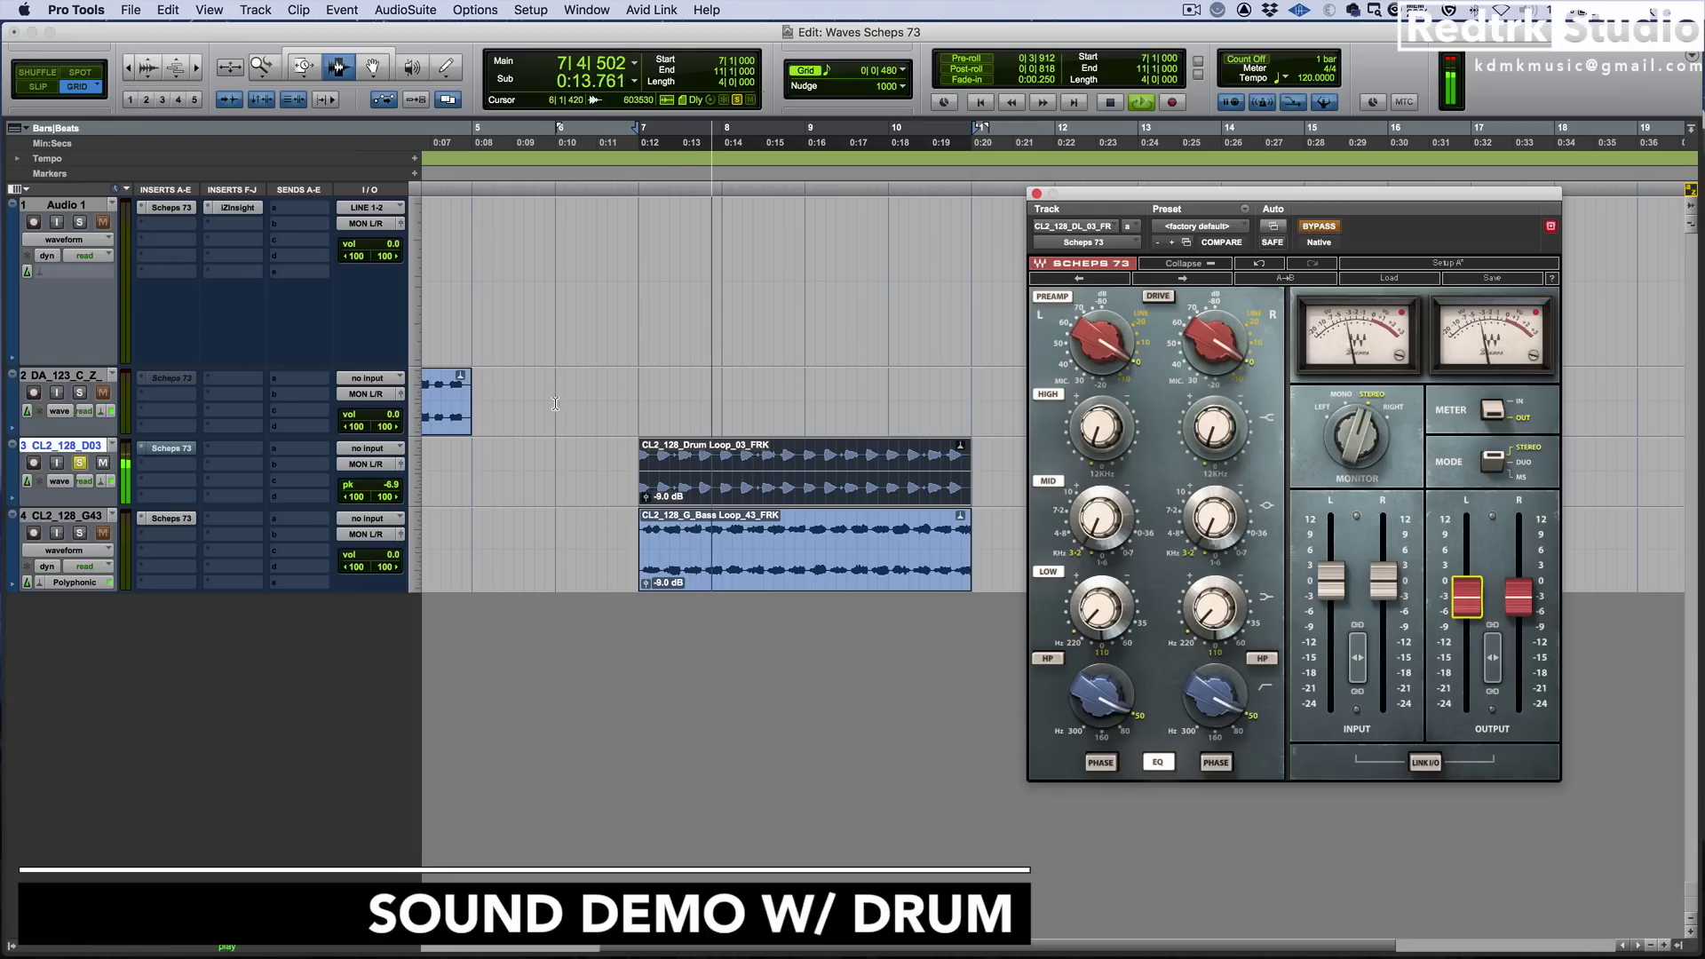
{"action": "key", "text": "space"}
{"action": "key", "text": "space"}
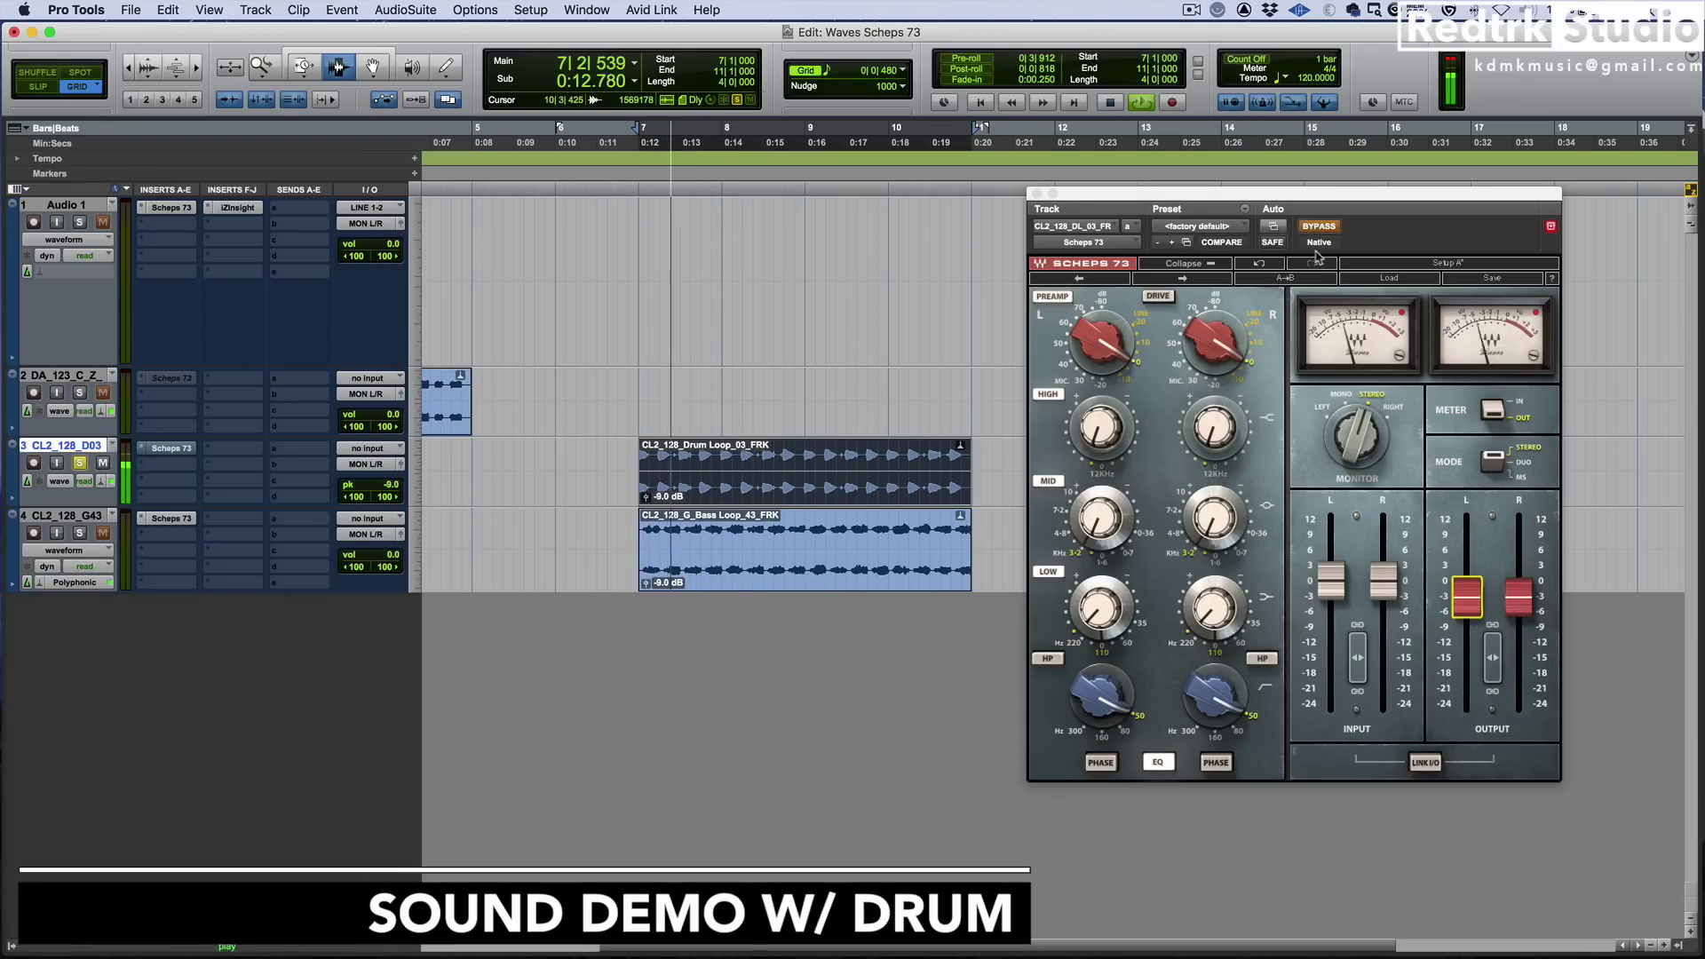
{"action": "left_click", "coordinate": [1327, 227]}
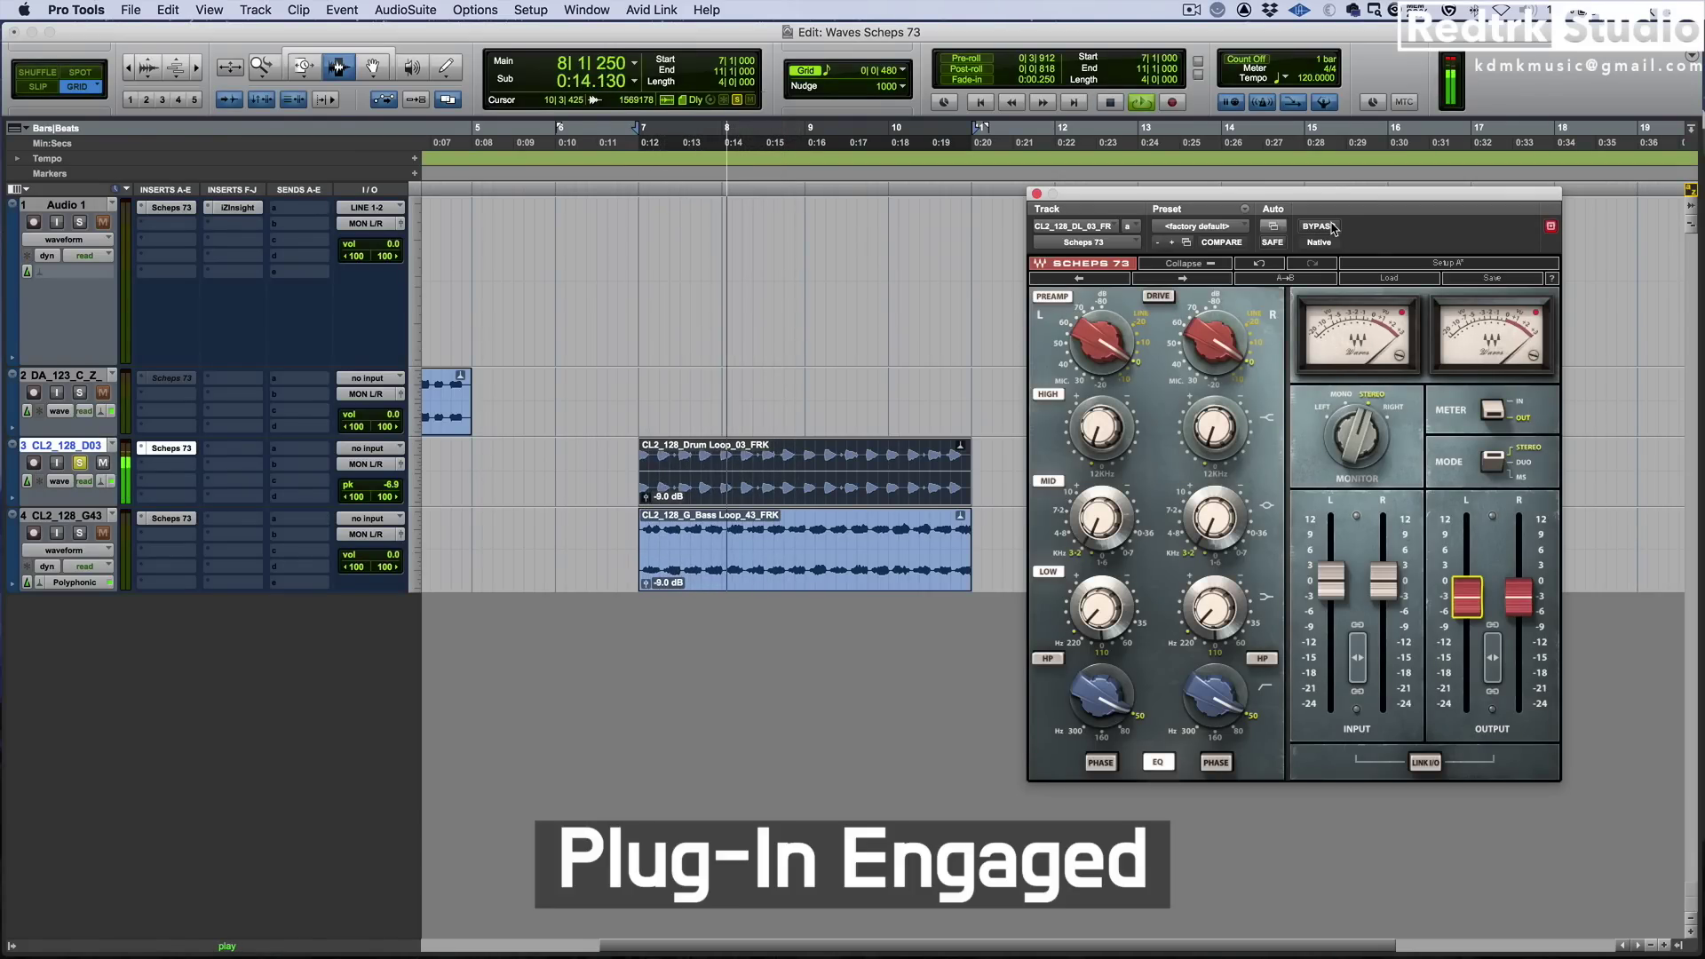
{"action": "key", "text": "space"}
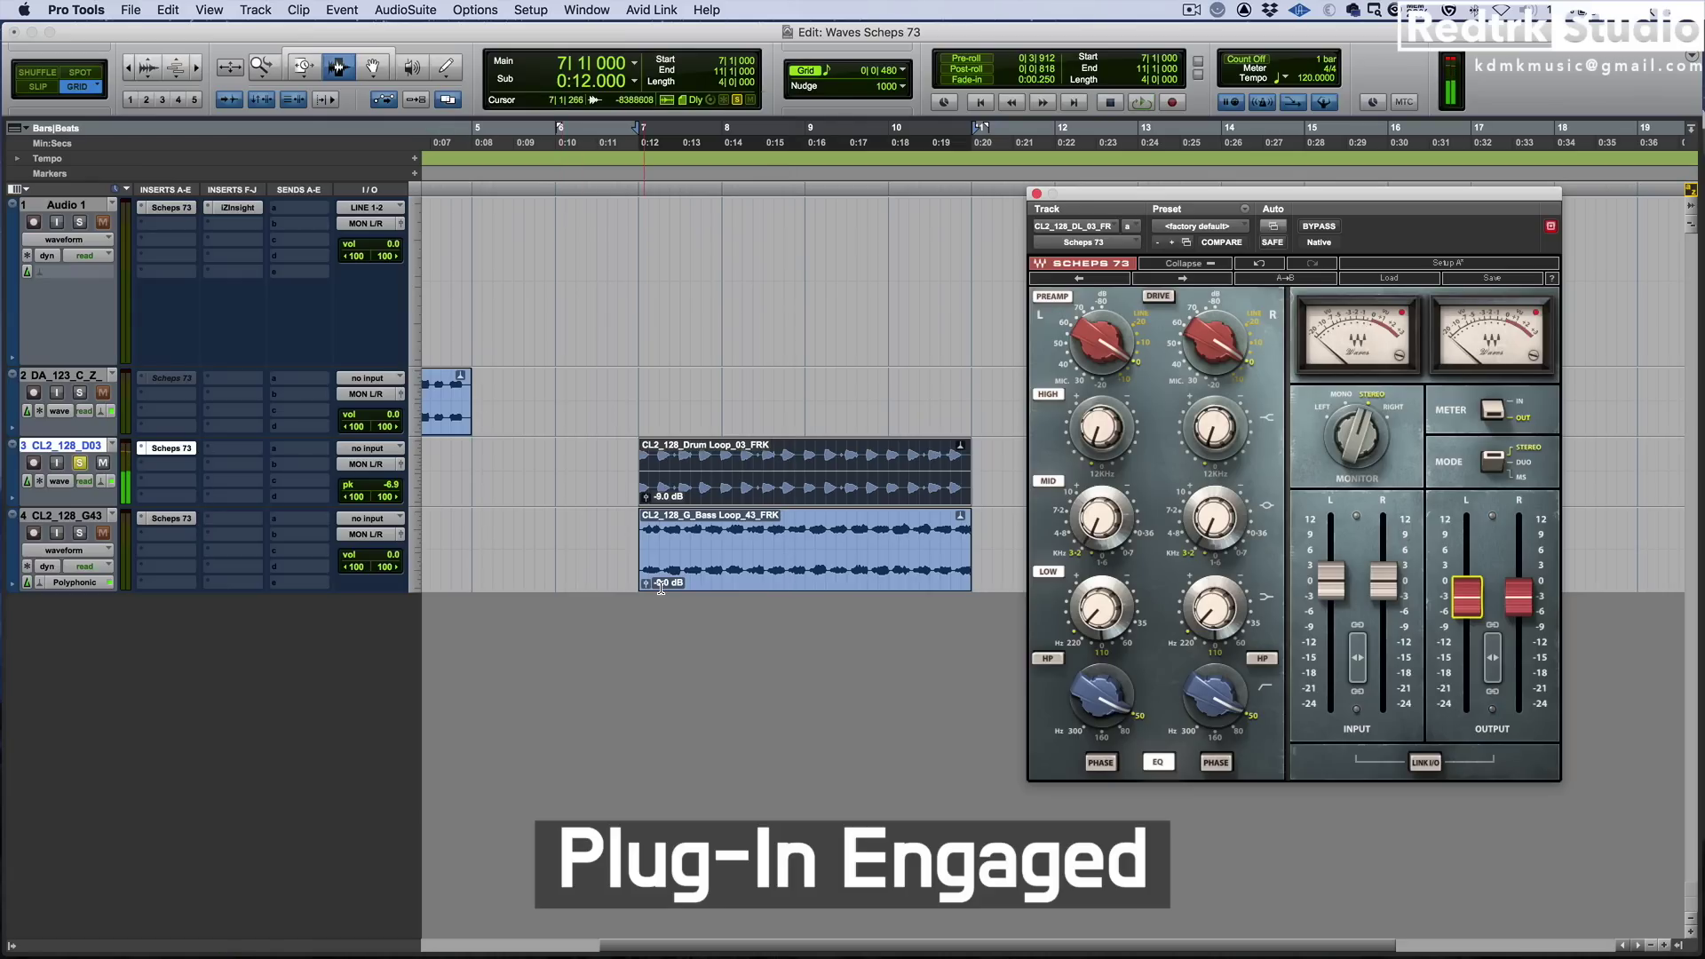
Solo the bass loop track with its Scheps 73 open, and play it with the plugin bypassed and engaged
{"action": "left_click", "coordinate": [635, 543]}
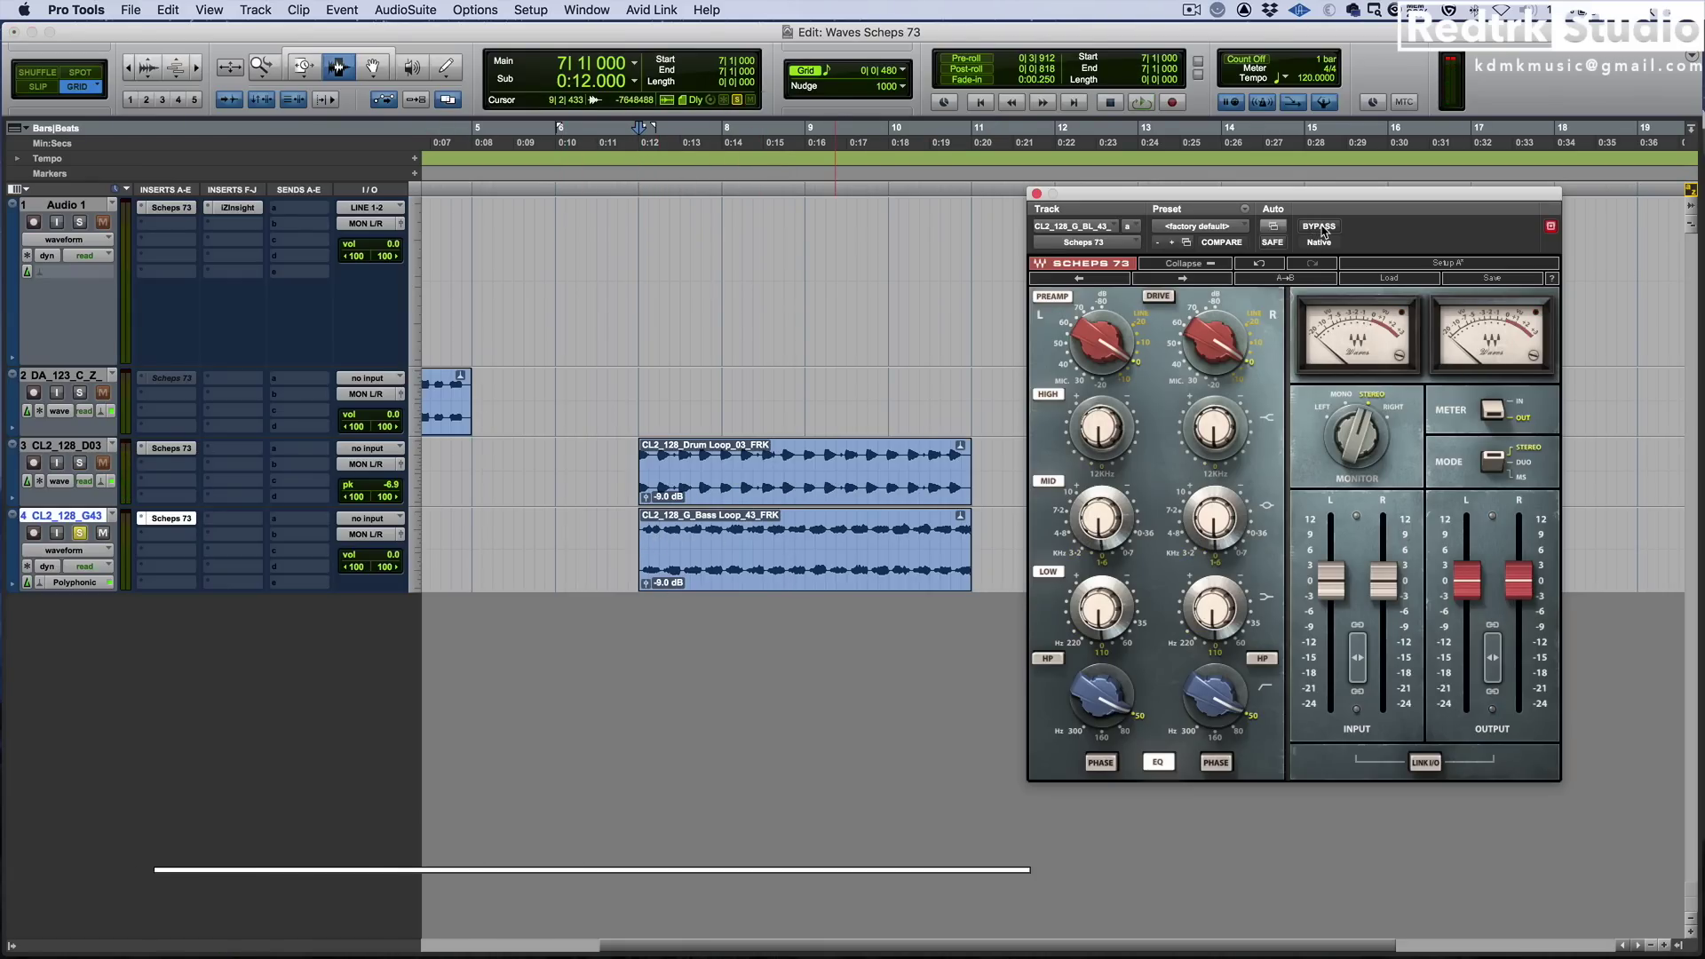
{"action": "left_click", "coordinate": [1317, 226]}
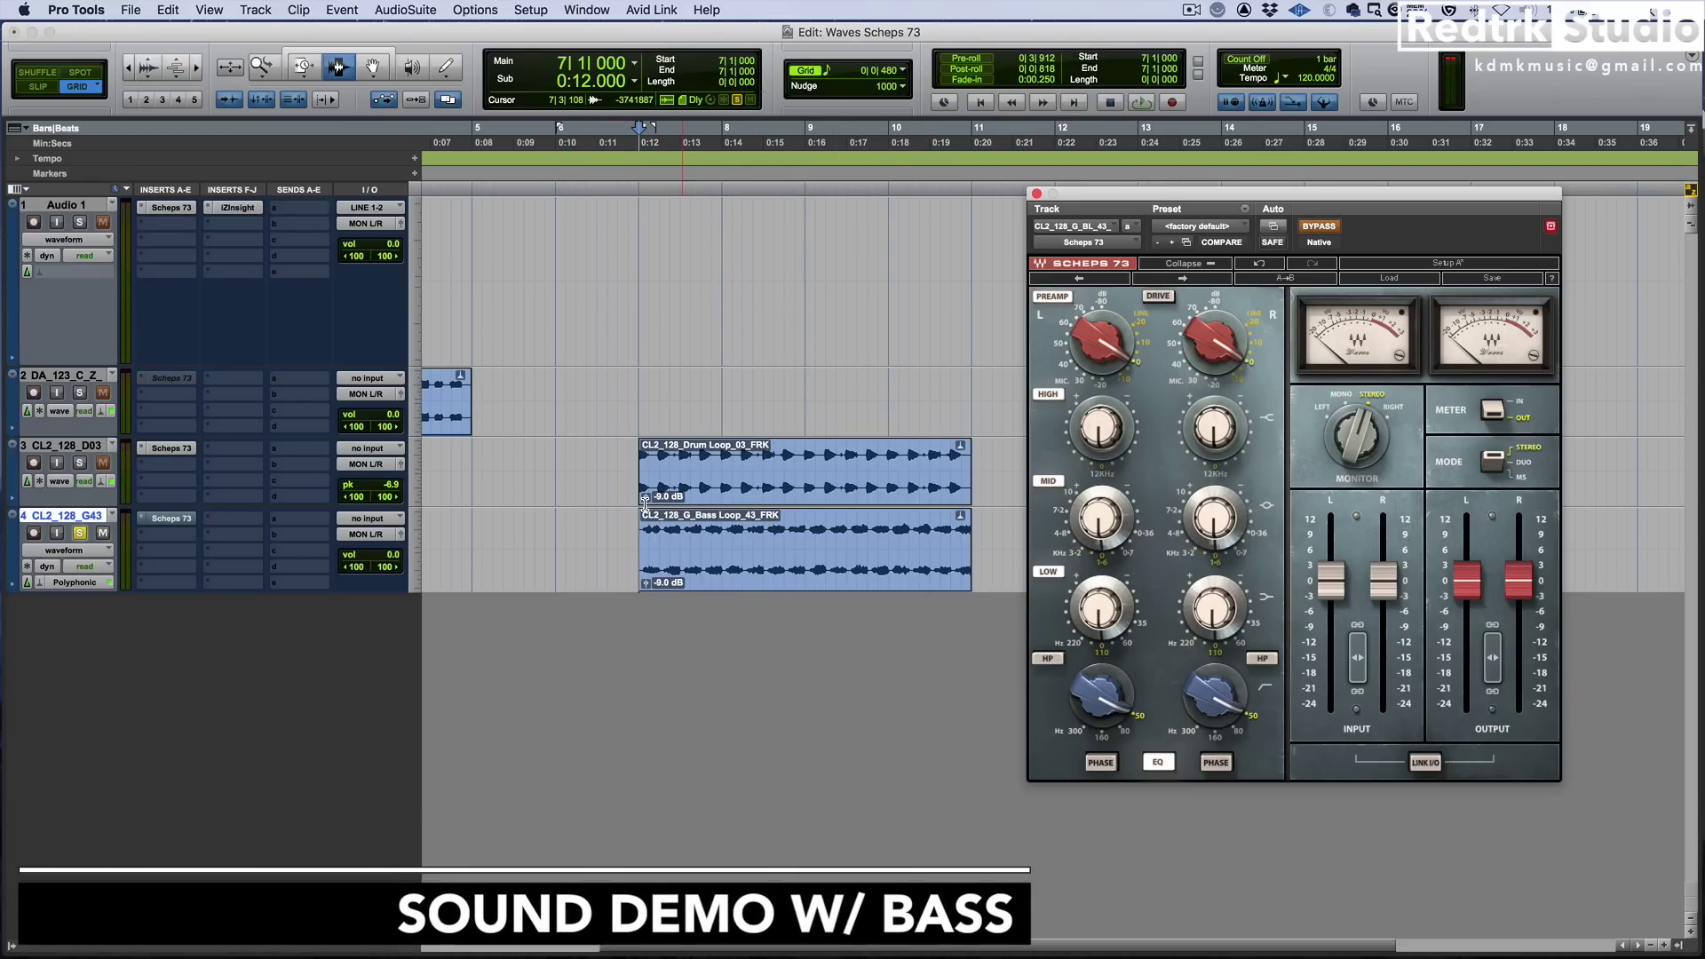
{"action": "key", "text": "space"}
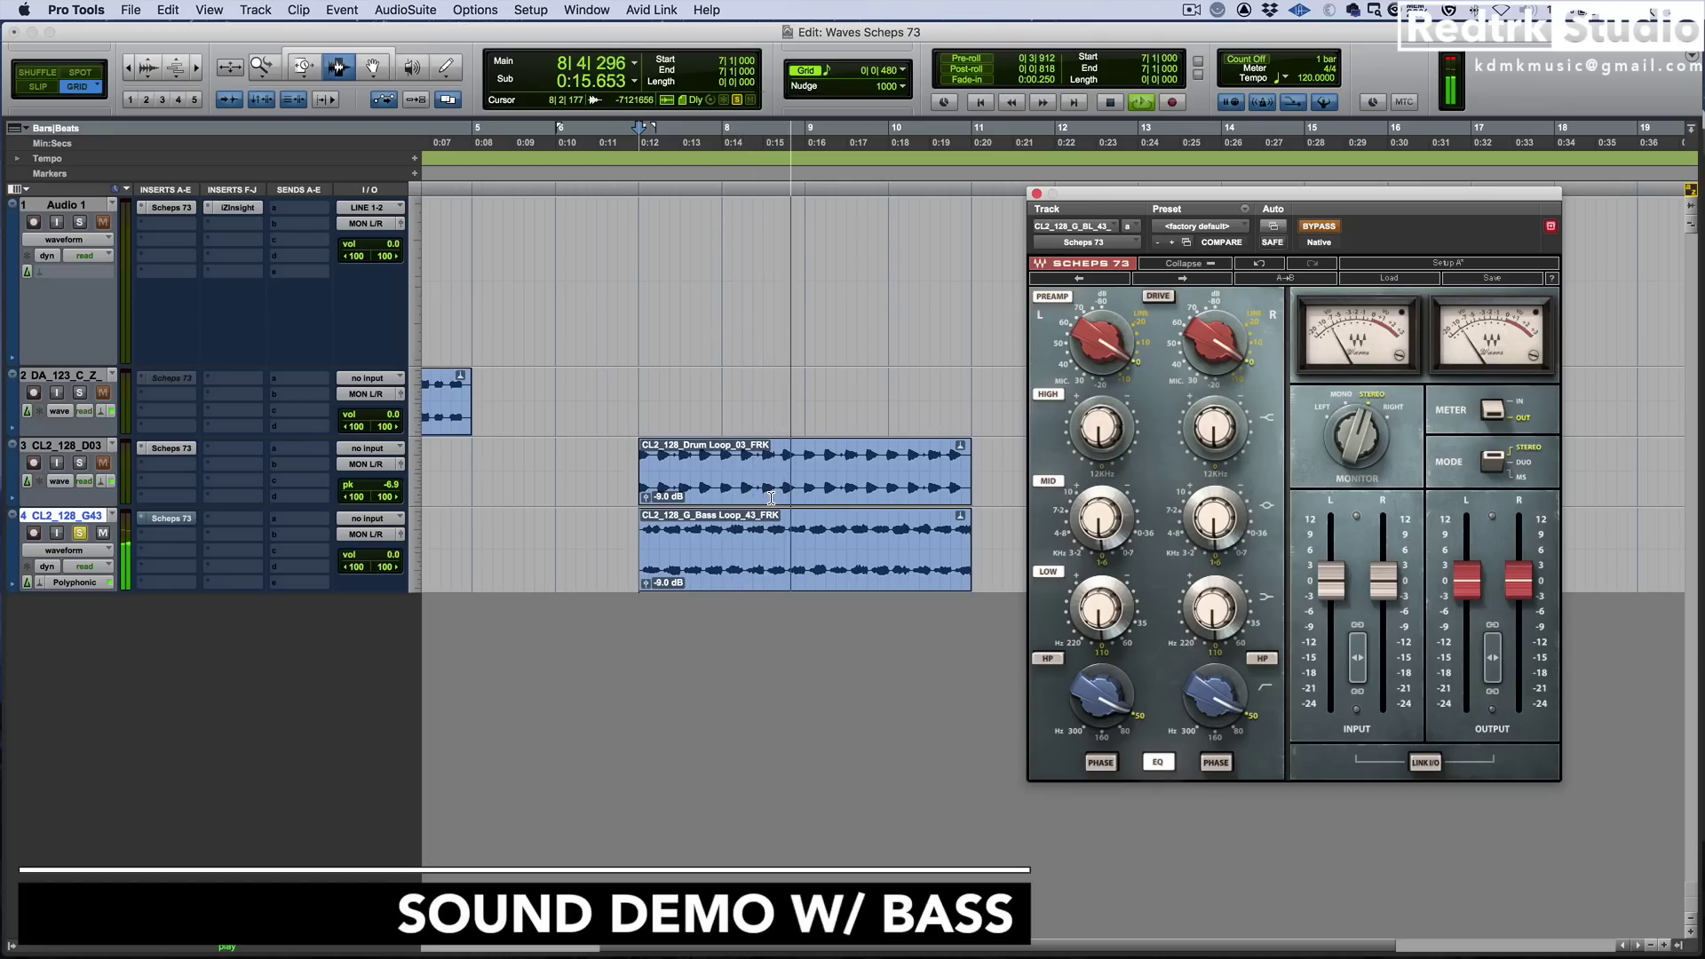
{"action": "key", "text": "space"}
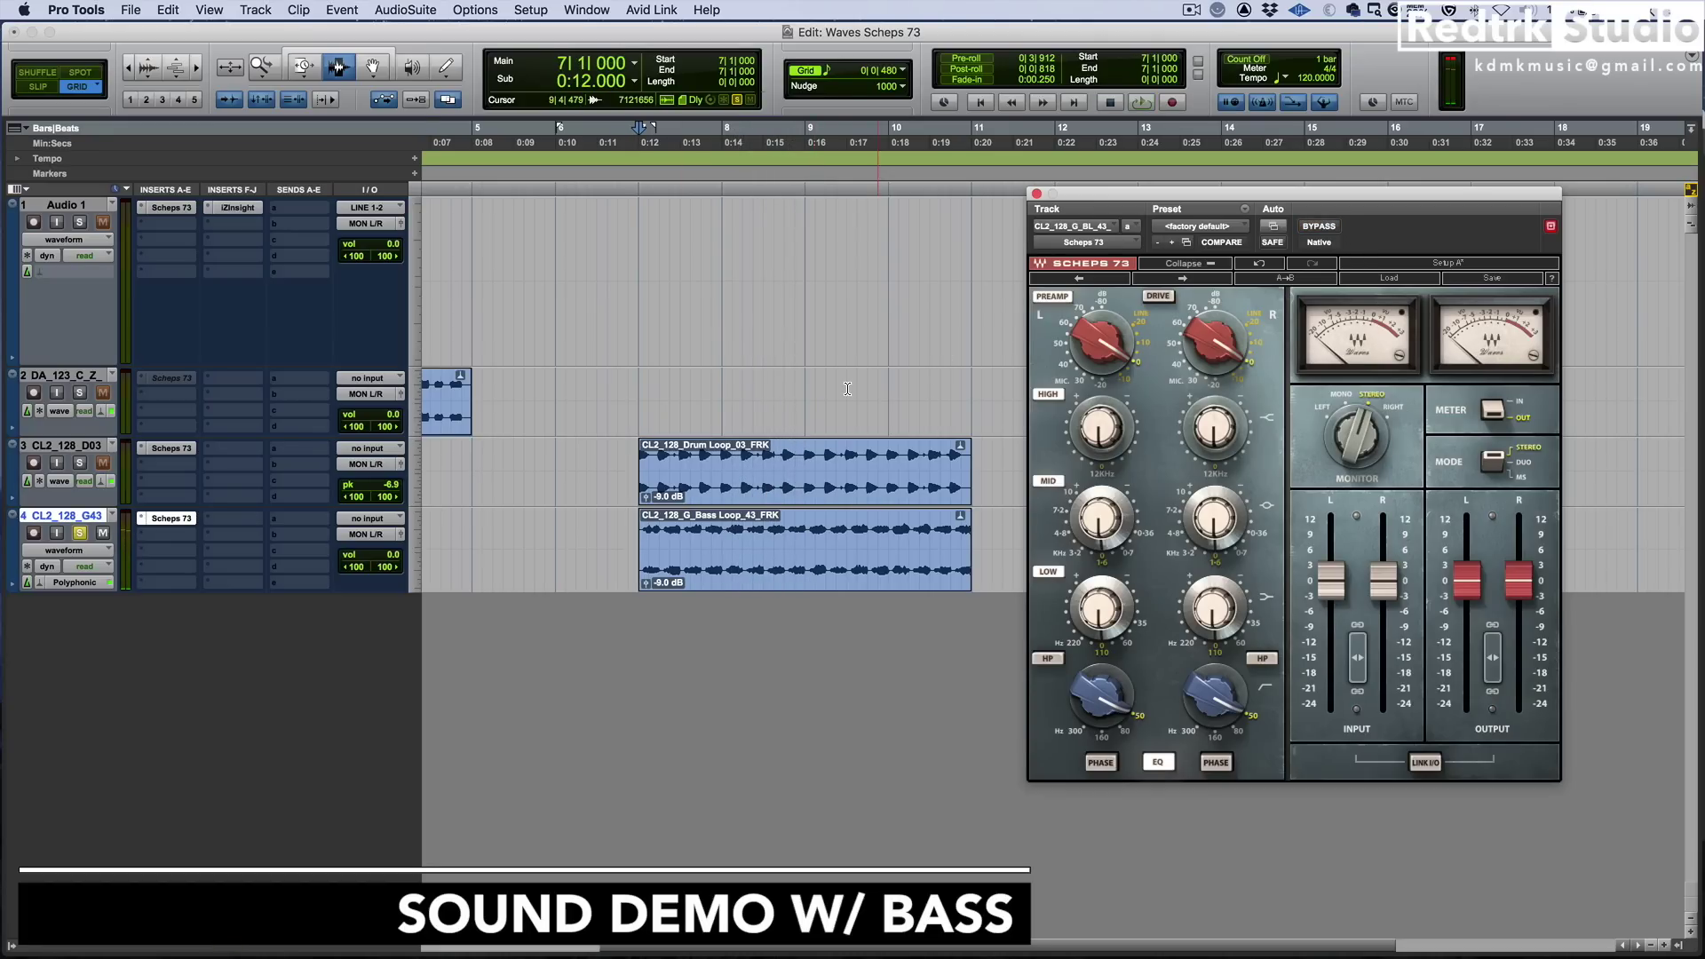
{"action": "key", "text": "space"}
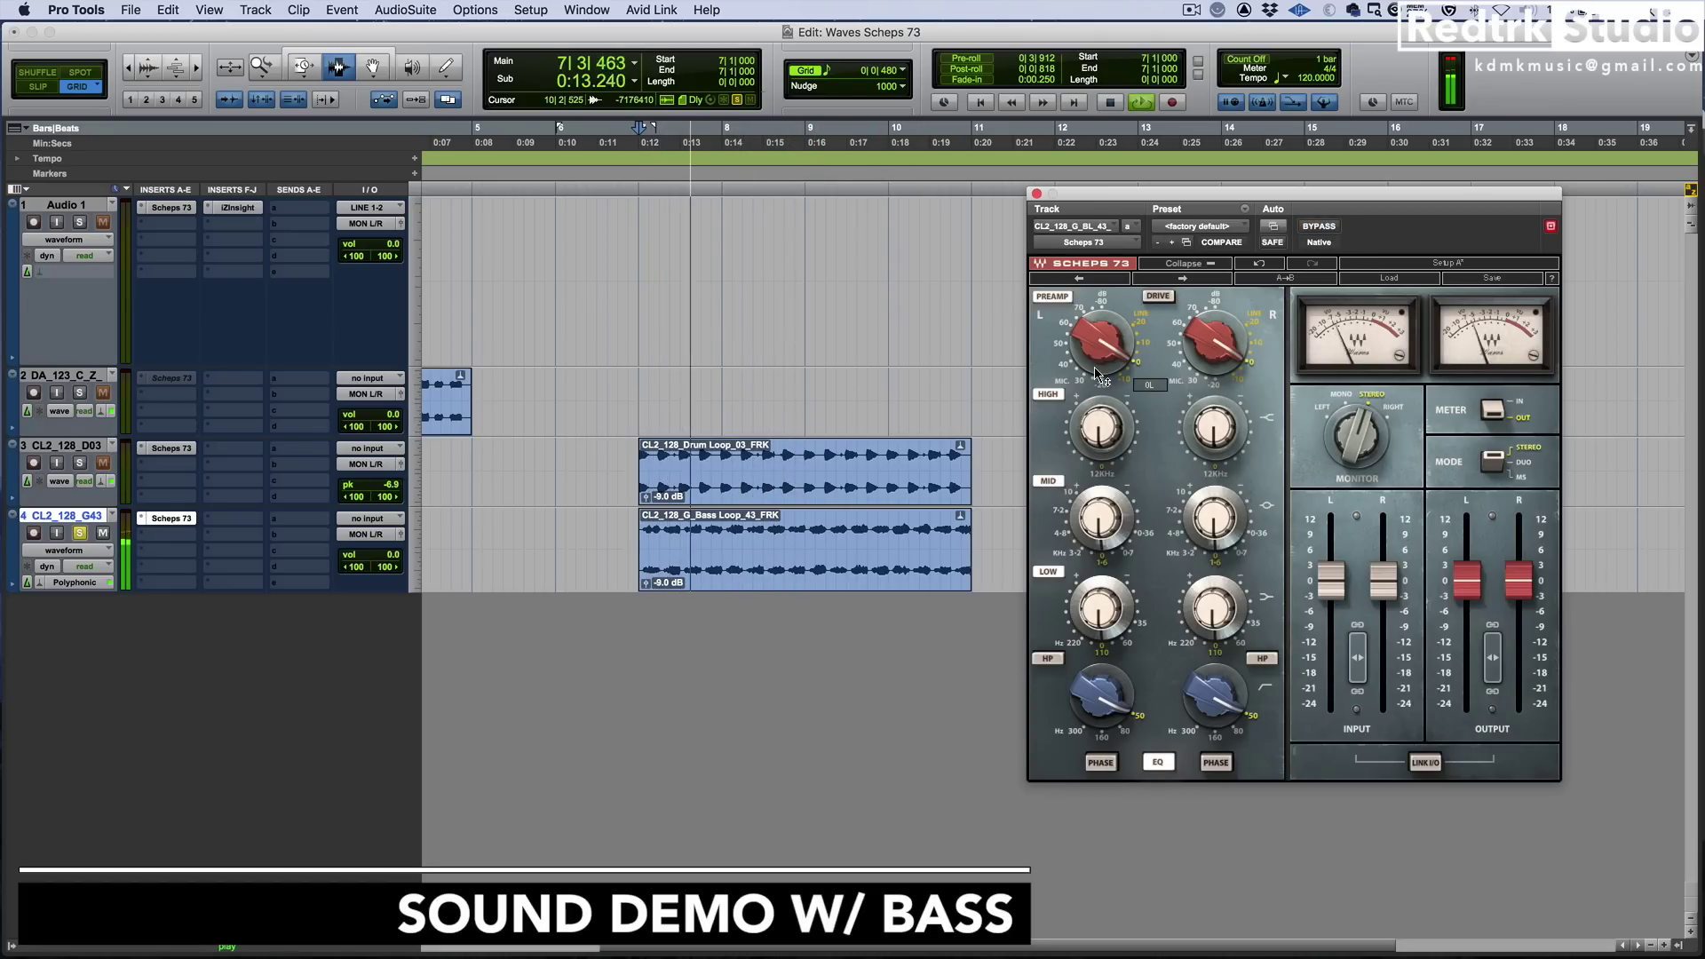
{"action": "key", "text": "space"}
{"action": "key", "text": "space"}
Try the bass loop's Low band at 35 Hz, switch it to 110 Hz, and adjust the Low boost
{"action": "left_click_drag", "start_coordinate": [1101, 610], "coordinate": [1107, 653]}
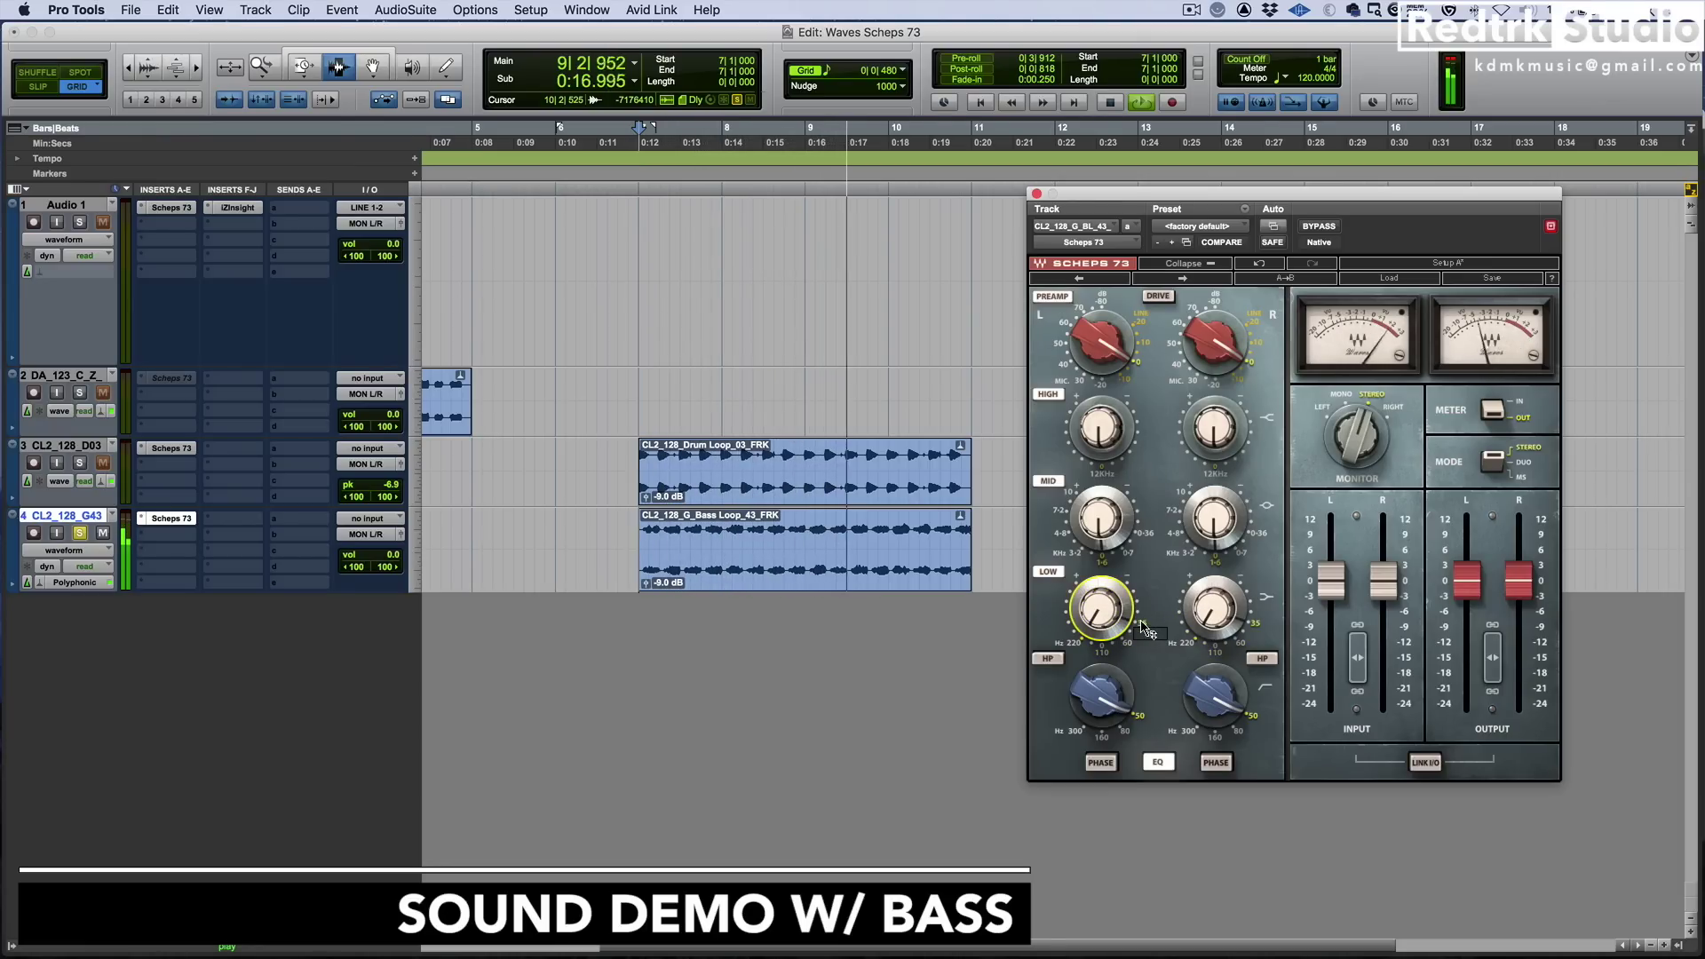
{"action": "left_click", "coordinate": [1104, 648]}
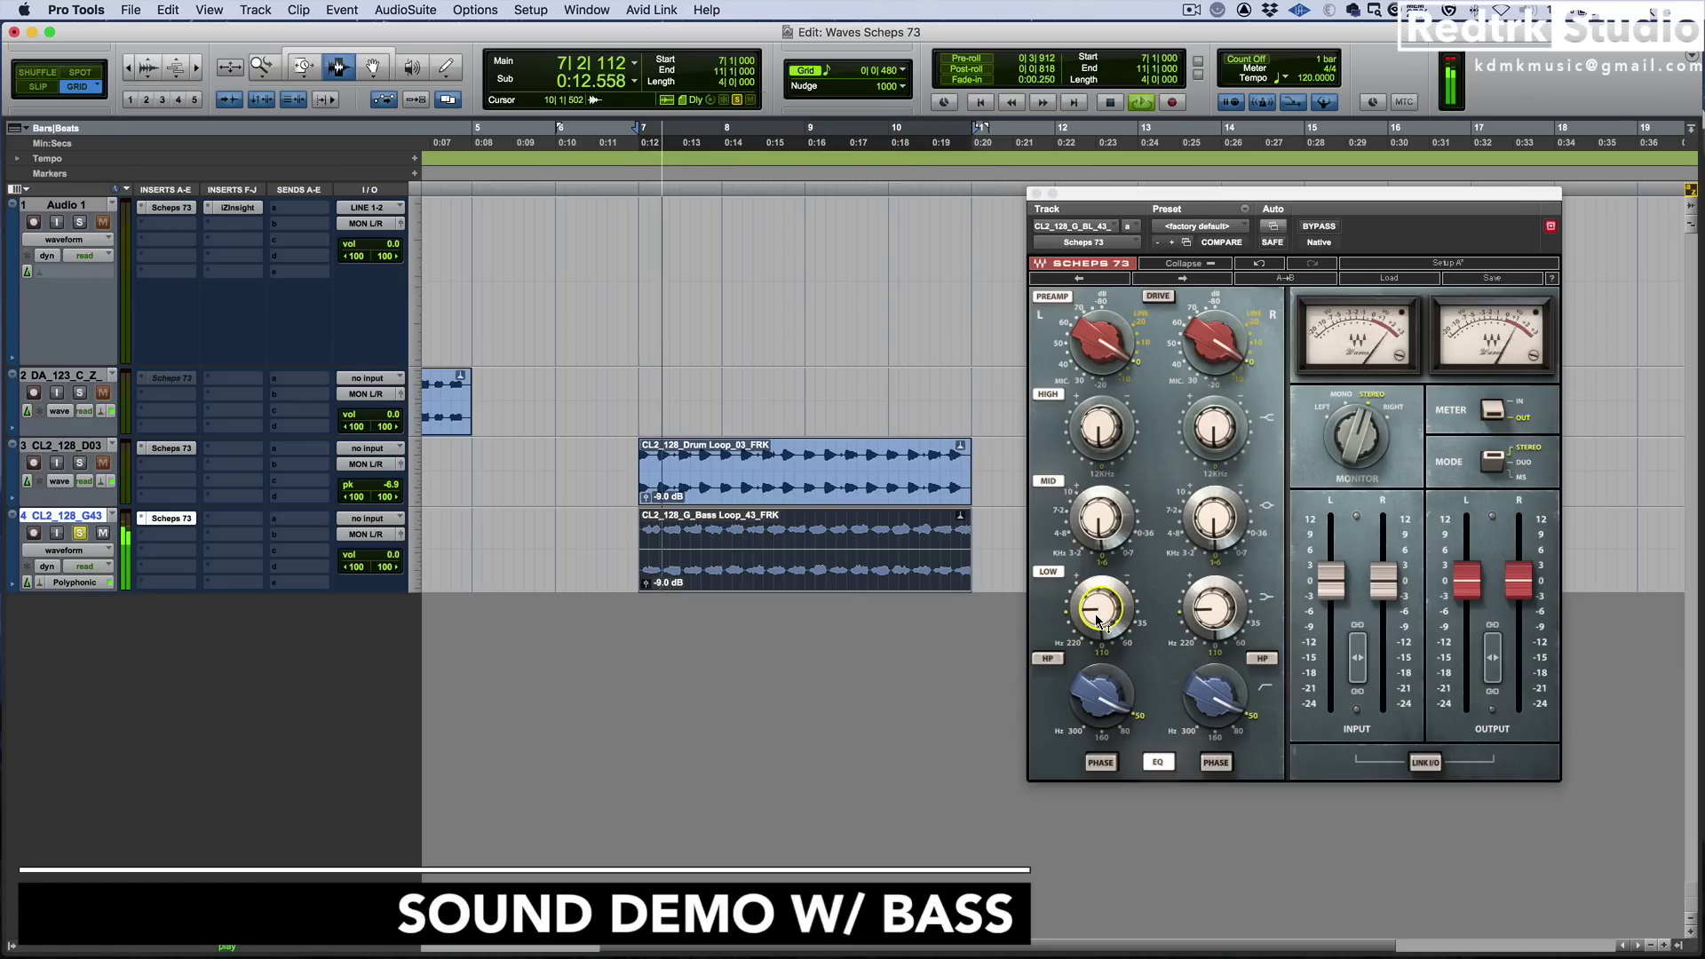
{"action": "left_click_drag", "start_coordinate": [1101, 612], "coordinate": [1101, 604]}
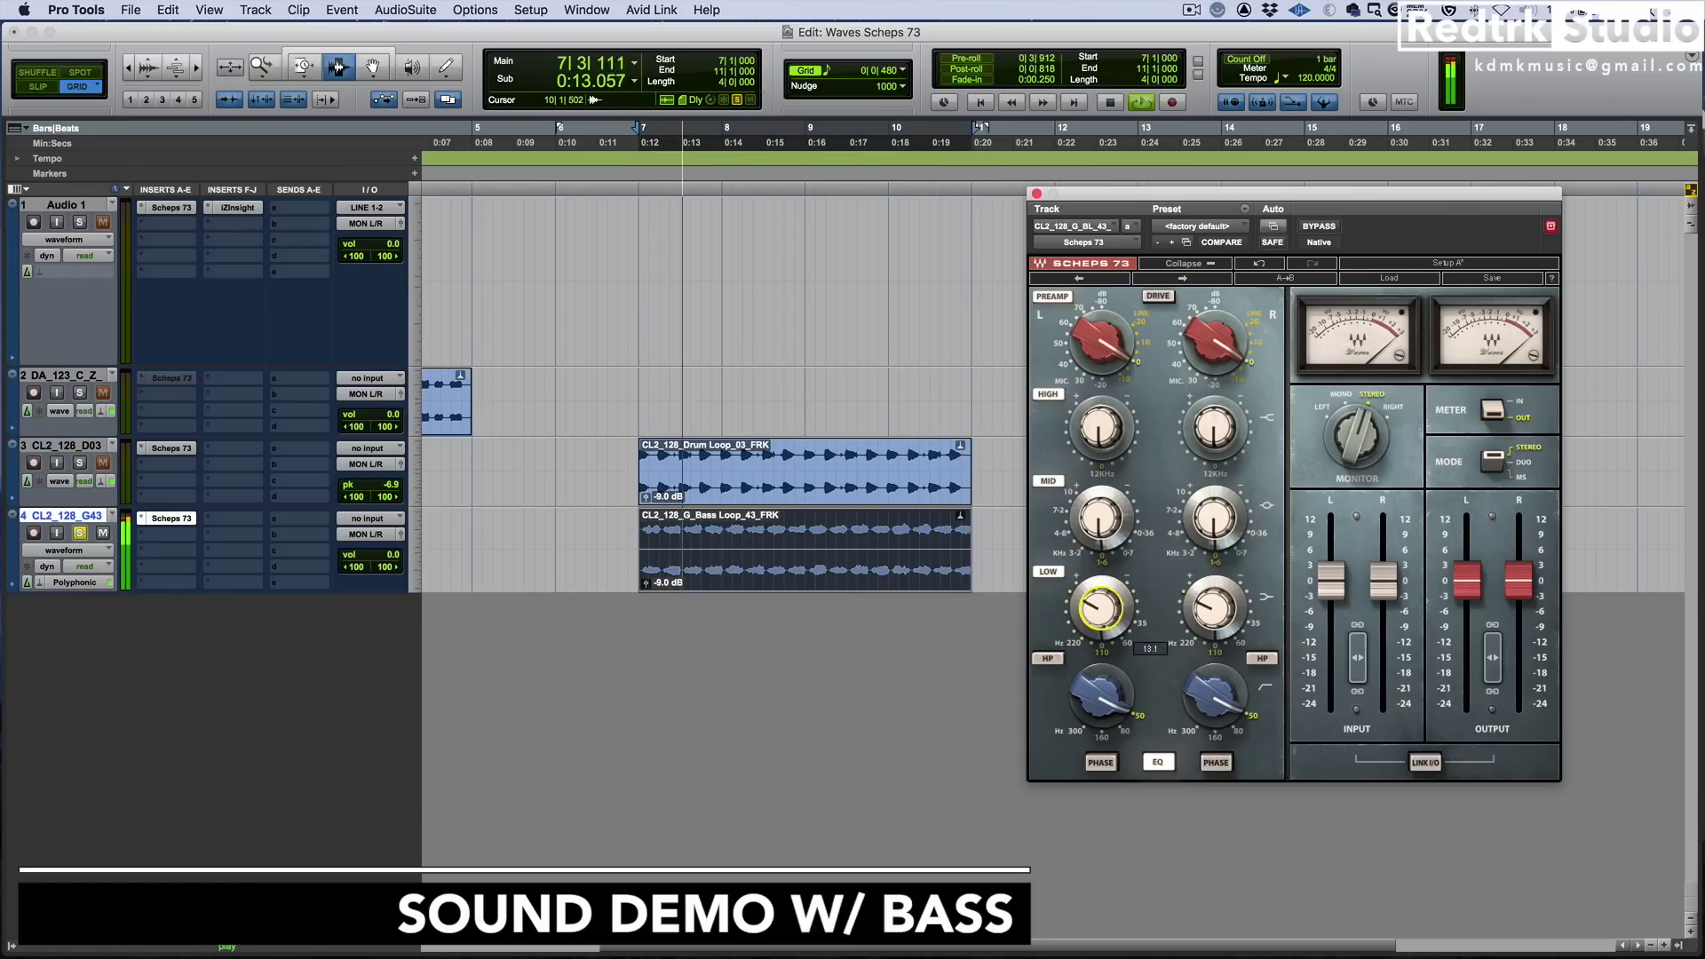
Toggle the bass loop's 50 Hz high-pass filter for comparison, leaving it on
{"action": "left_click", "coordinate": [1049, 659]}
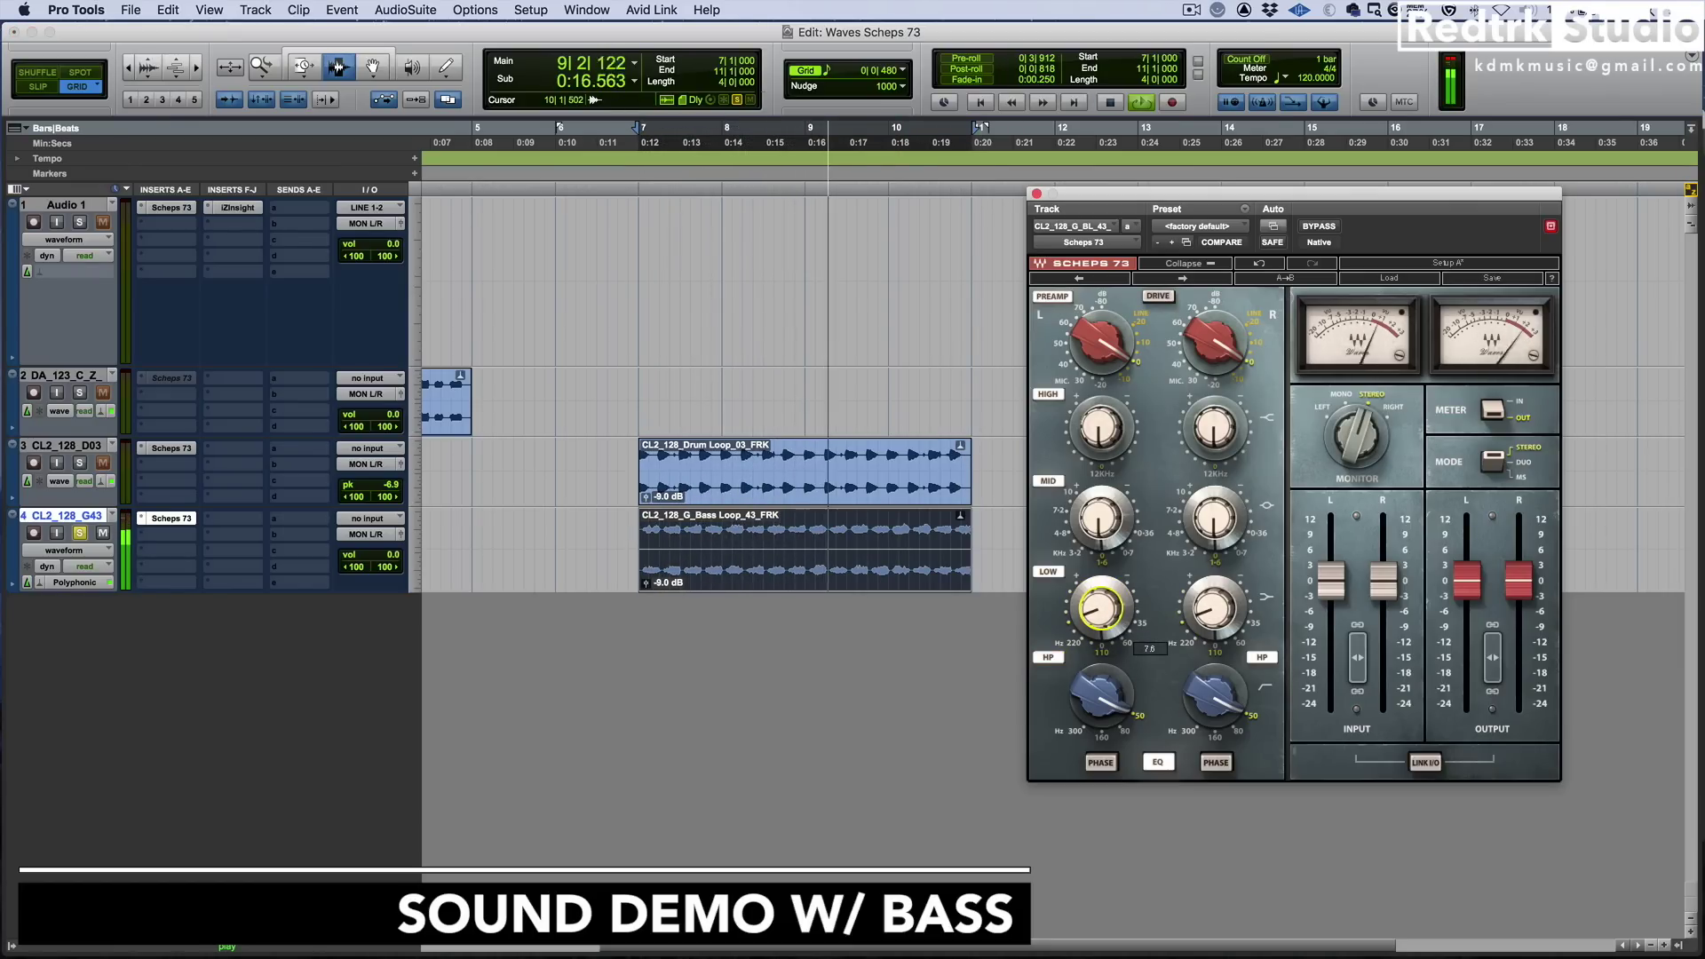
{"action": "left_click", "coordinate": [1057, 658]}
{"action": "left_click", "coordinate": [1057, 658]}
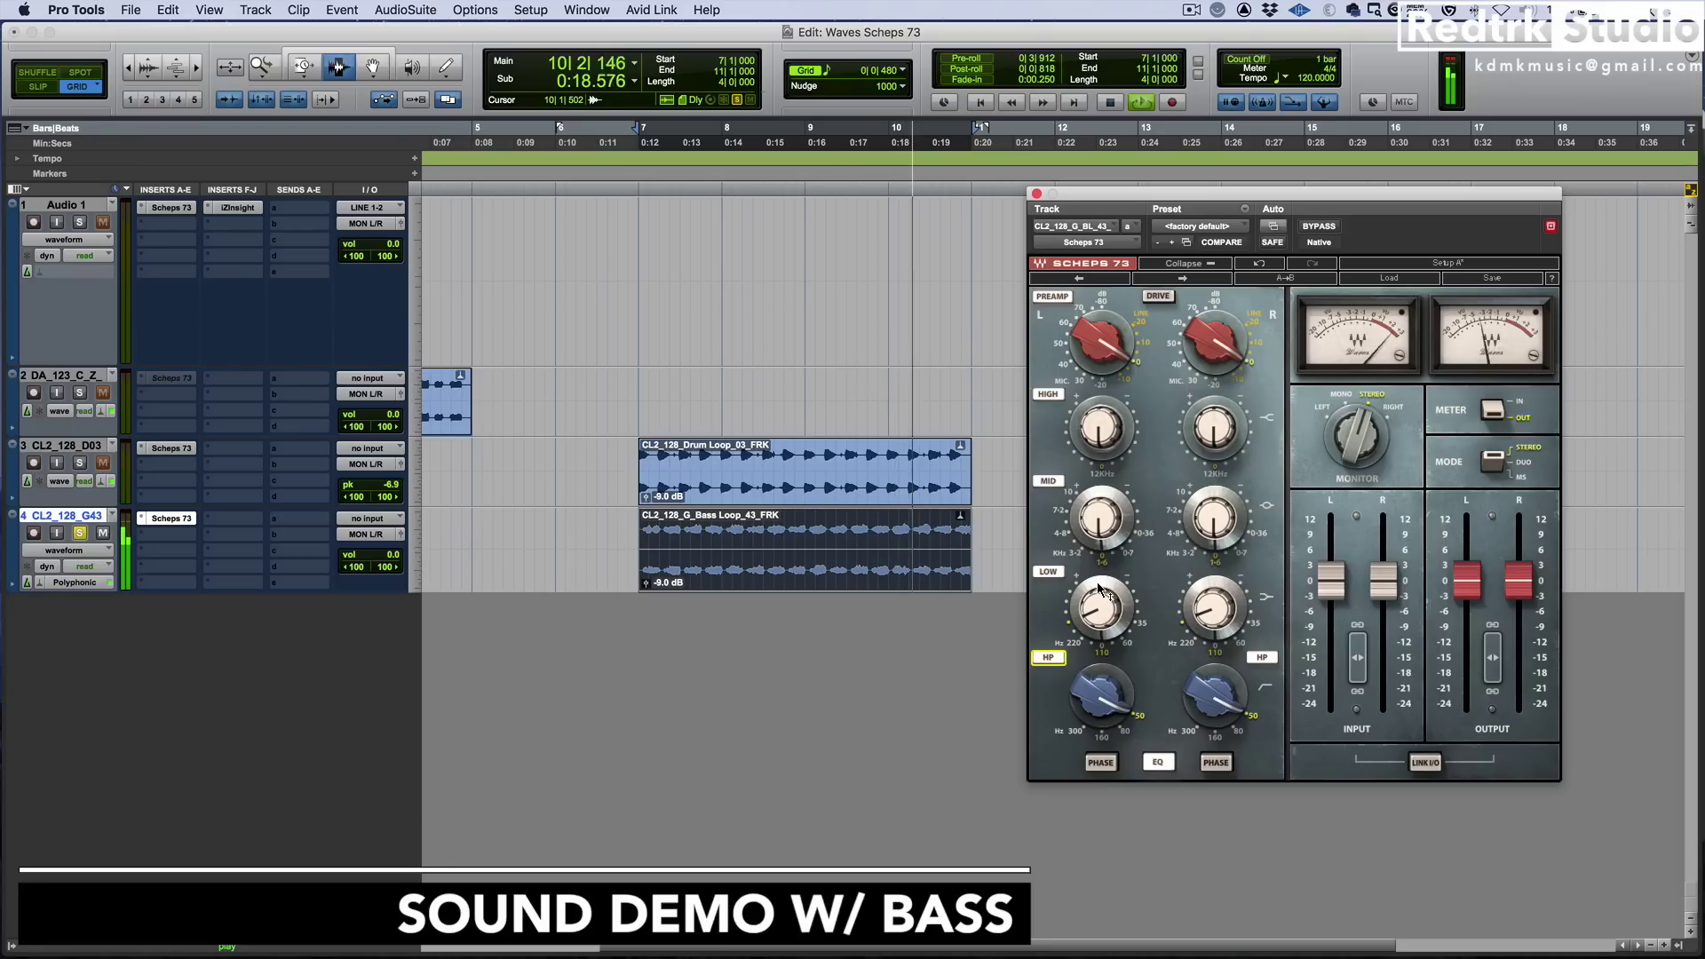
Restart the bass loop, try a Mid boost of 11.0, and settle the Mid gain at 2.3
{"action": "key", "text": "space"}
{"action": "key", "text": "space"}
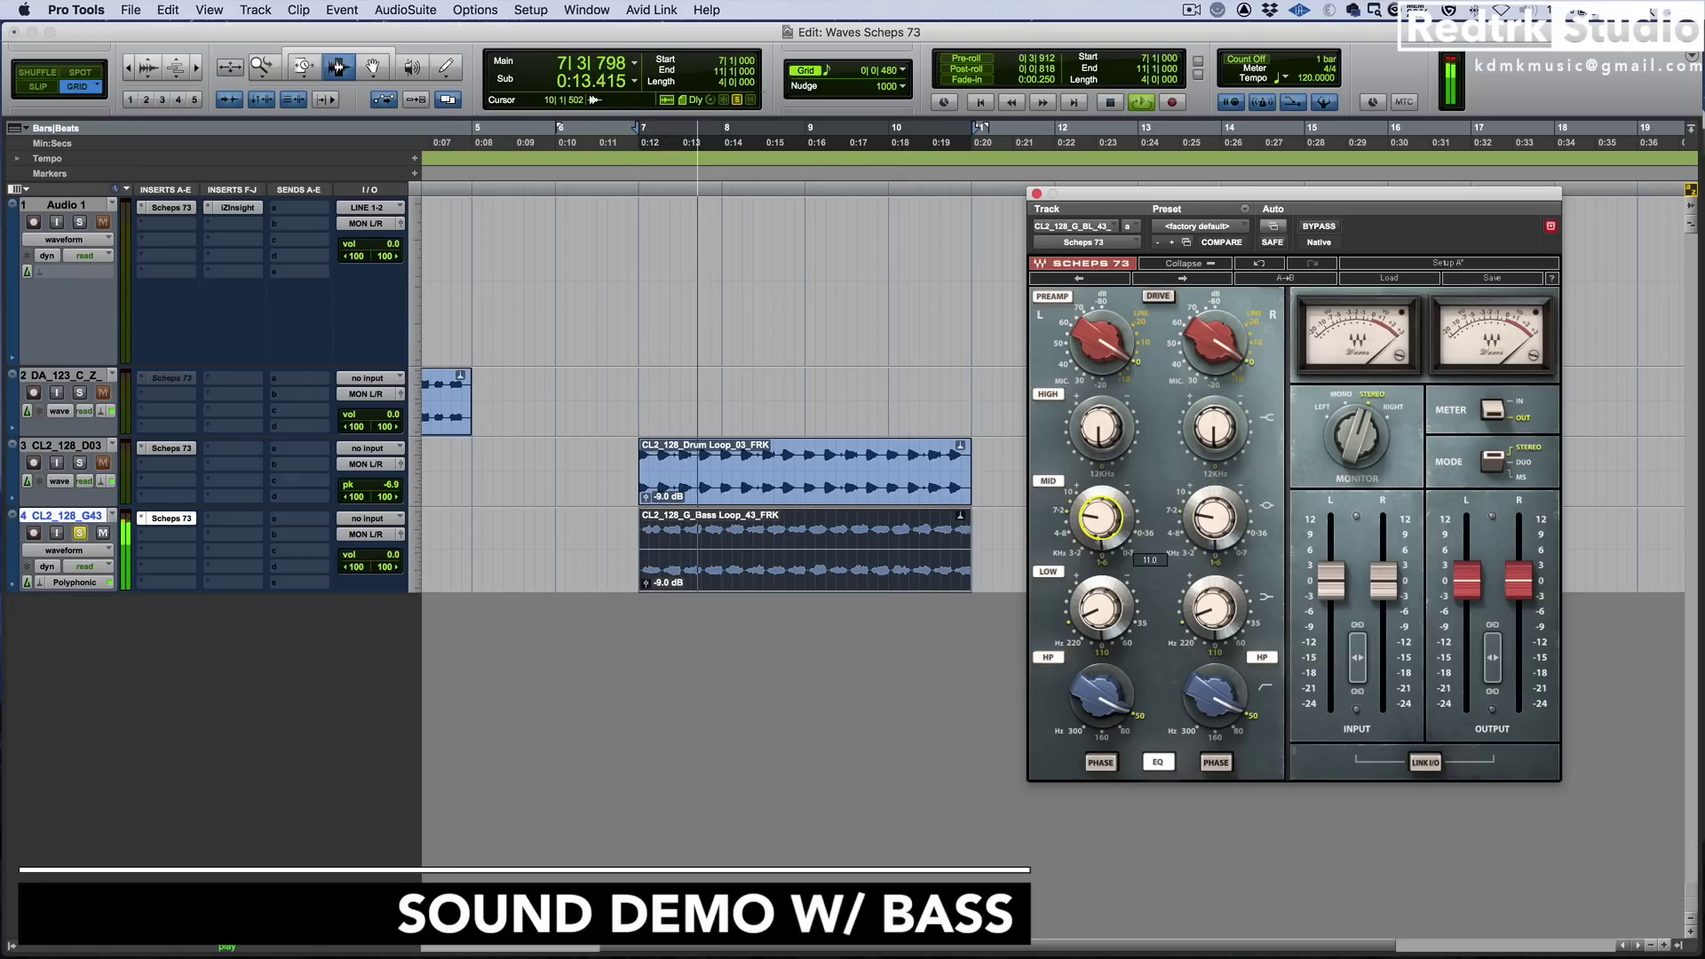
{"action": "mouse_move", "coordinate": [1079, 555]}
{"action": "left_mouse_down"}
{"action": "mouse_move", "coordinate": [1104, 567]}
{"action": "mouse_move", "coordinate": [1101, 536]}
{"action": "left_mouse_up"}
{"action": "left_click", "coordinate": [1103, 562]}
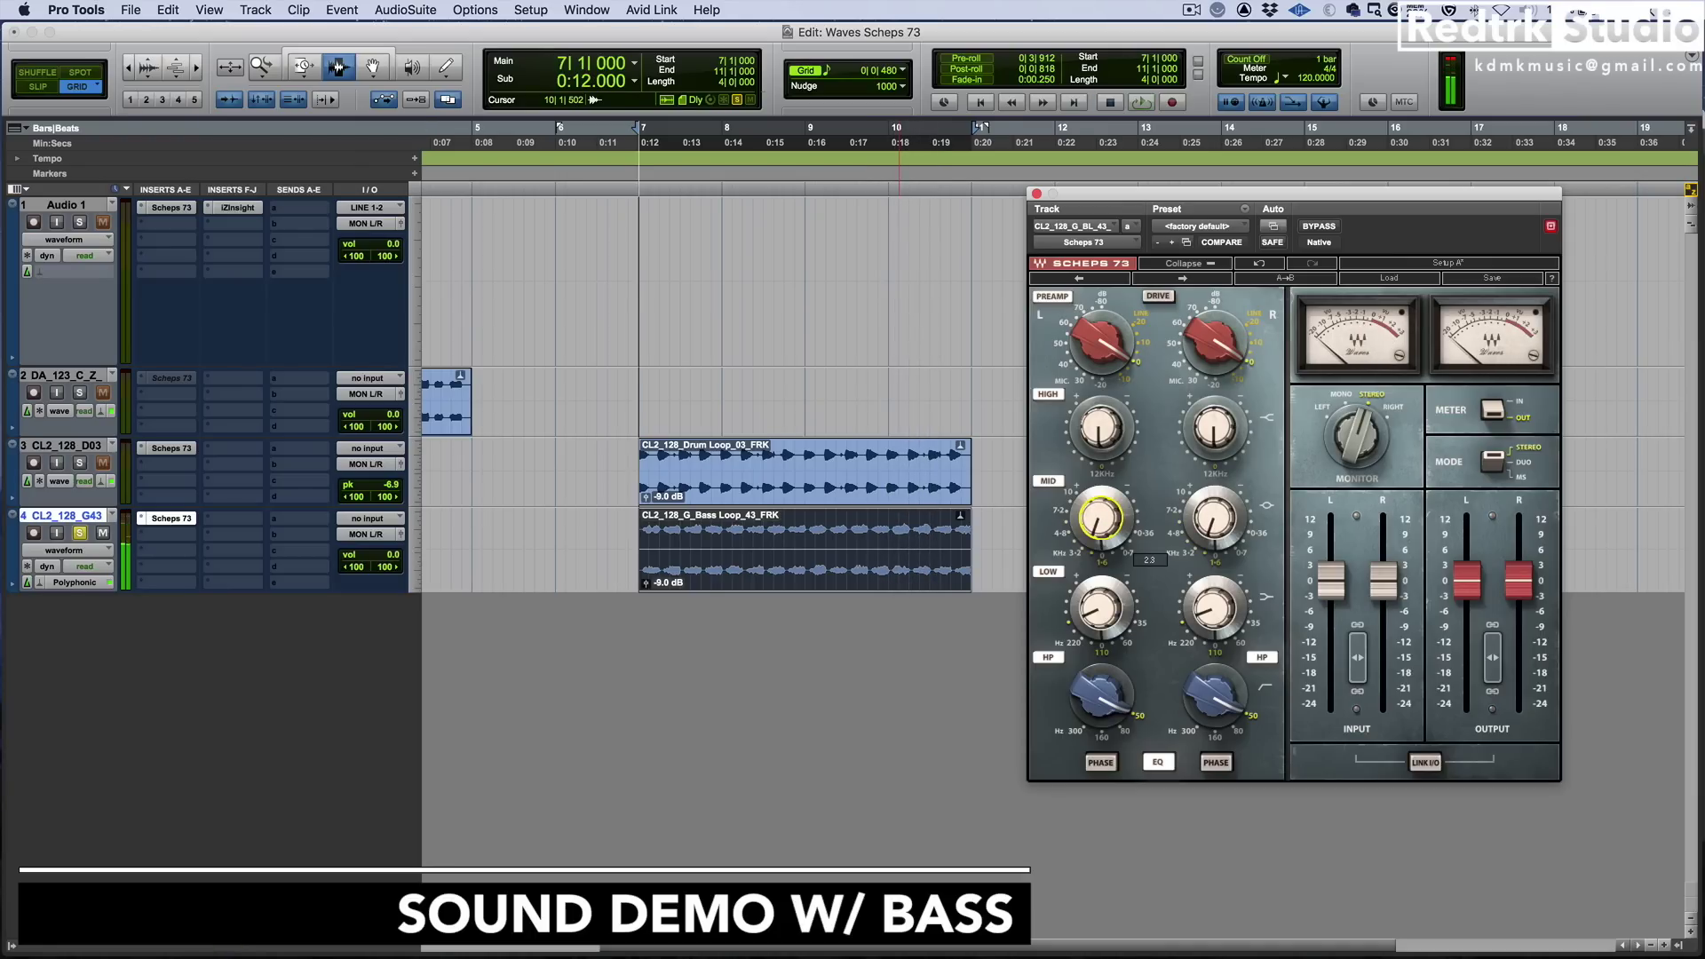
Cut the bass loop's High band to -3.4 and set the Low gain to 5.9
{"action": "left_click_drag", "start_coordinate": [1065, 430], "coordinate": [1066, 440]}
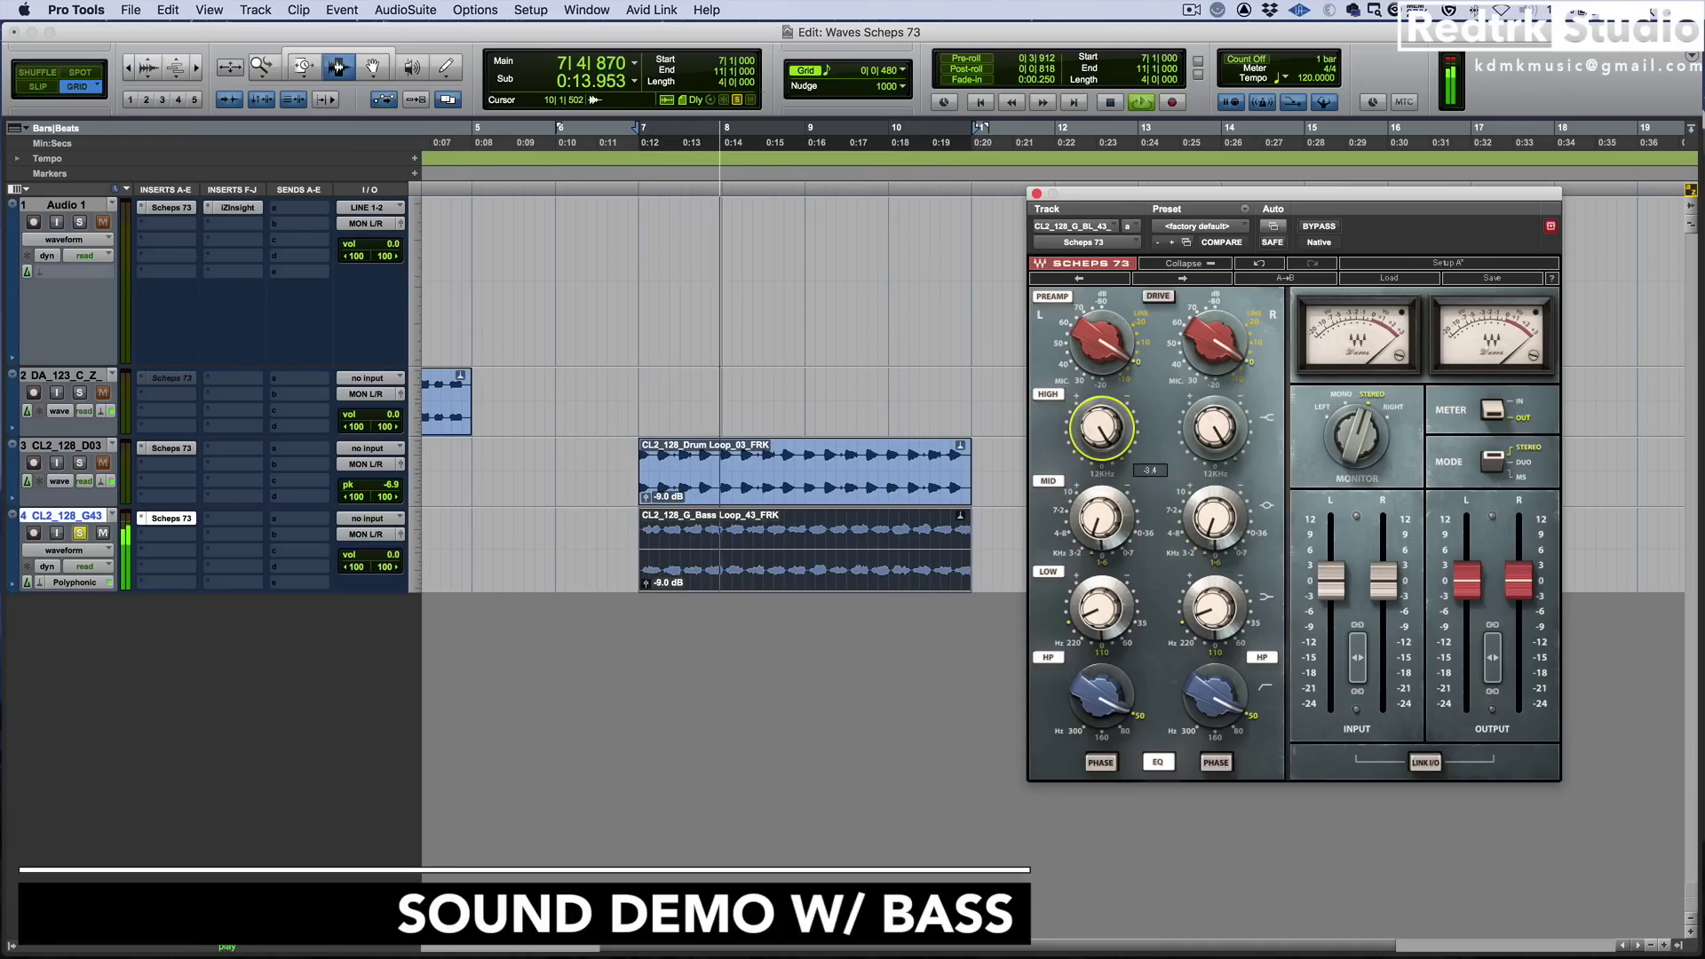
{"action": "left_click_drag", "start_coordinate": [1099, 609], "coordinate": [1099, 613]}
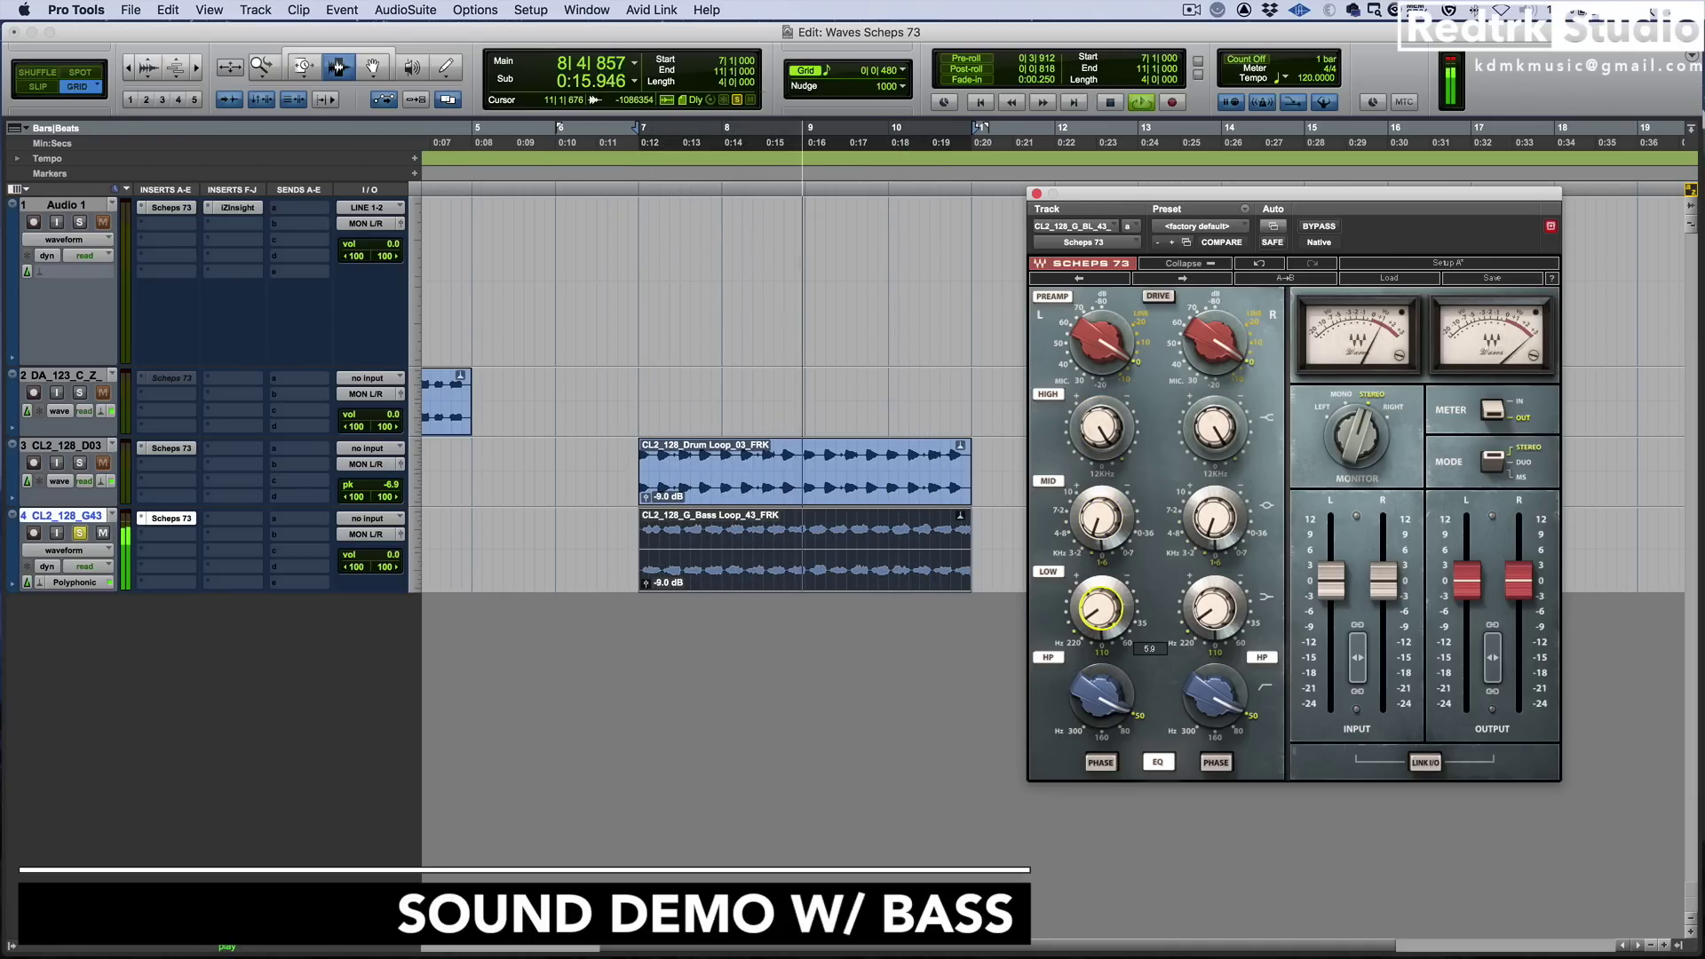
Compare the bass loop with the plugin bypassed and engaged, and lower the linked Output faders to about -3
{"action": "left_click", "coordinate": [1321, 228]}
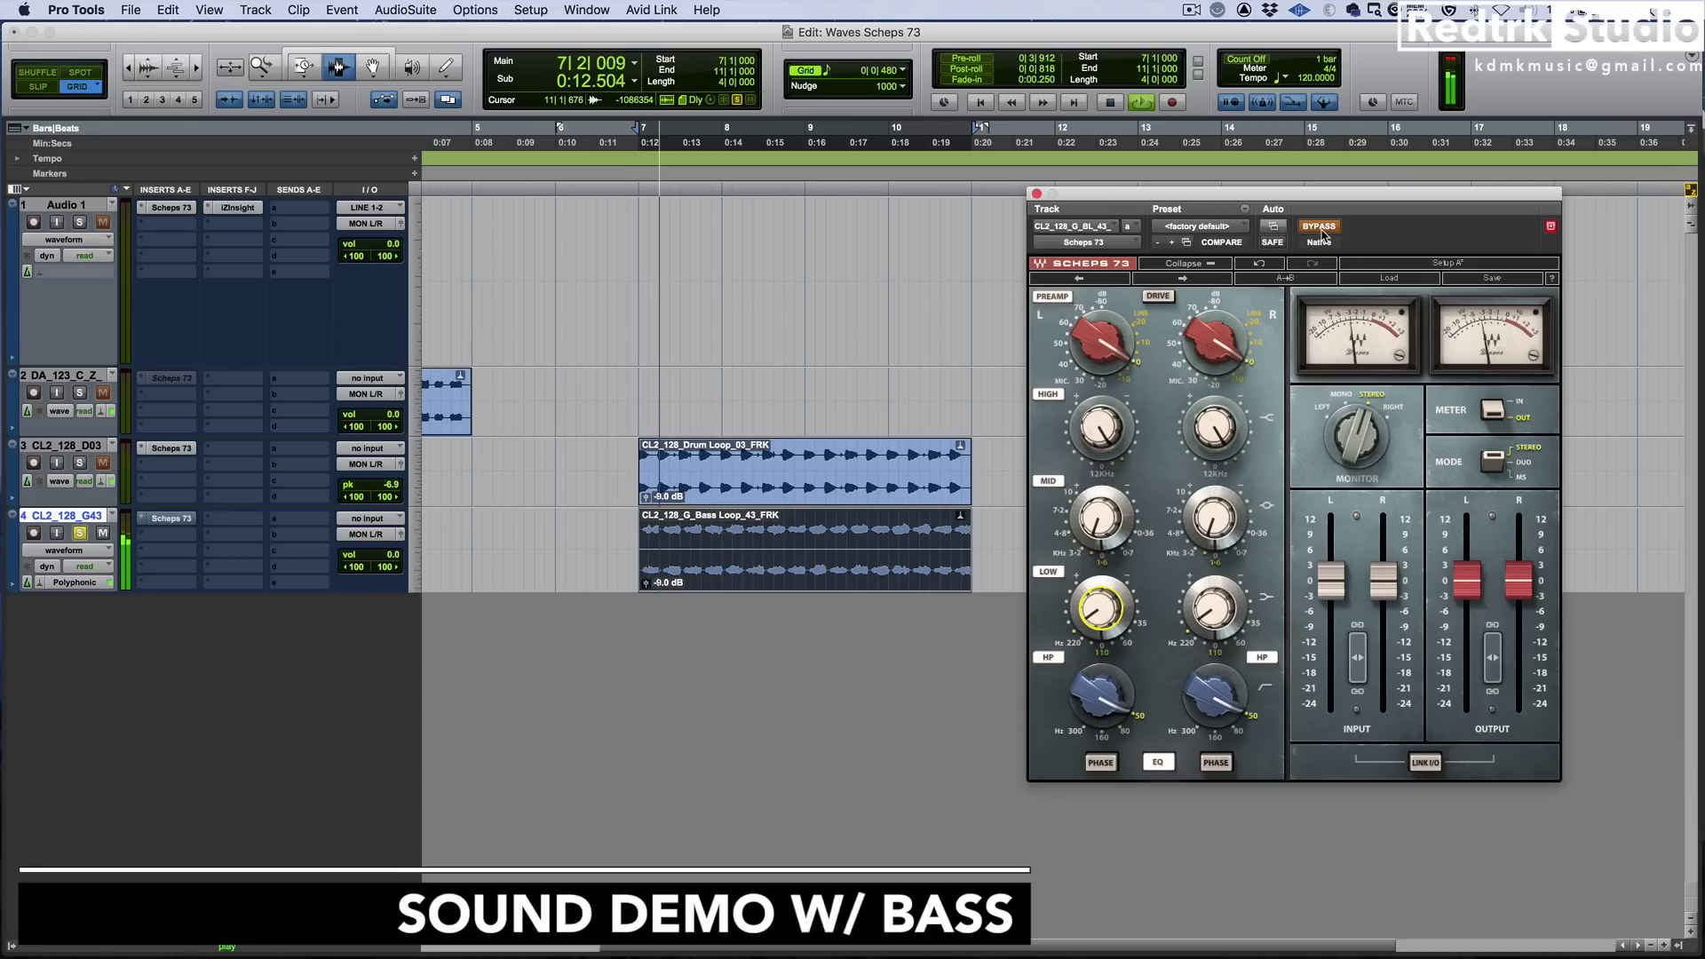
{"action": "left_click", "coordinate": [1320, 228]}
{"action": "left_click_drag", "start_coordinate": [1467, 582], "coordinate": [1466, 598]}
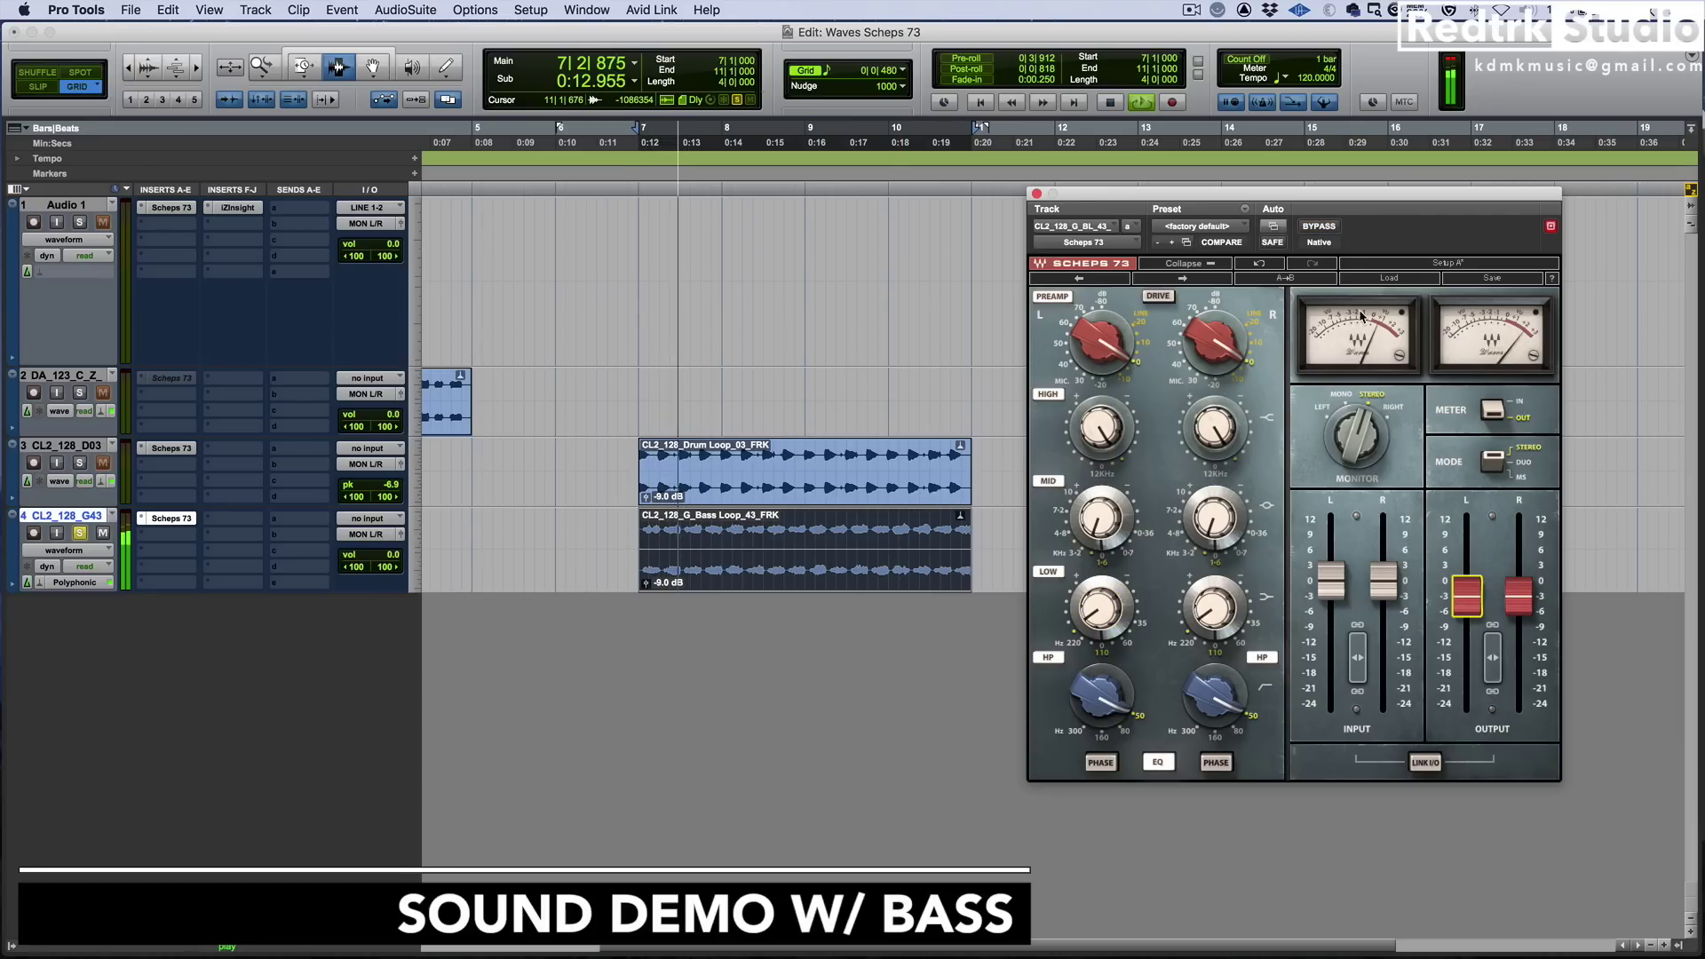
Compare the bass loop's peak levels with Scheps 73 bypassed and engaged, clearing the track's peak reading before each check
{"action": "left_click", "coordinate": [391, 556], "text": "super"}
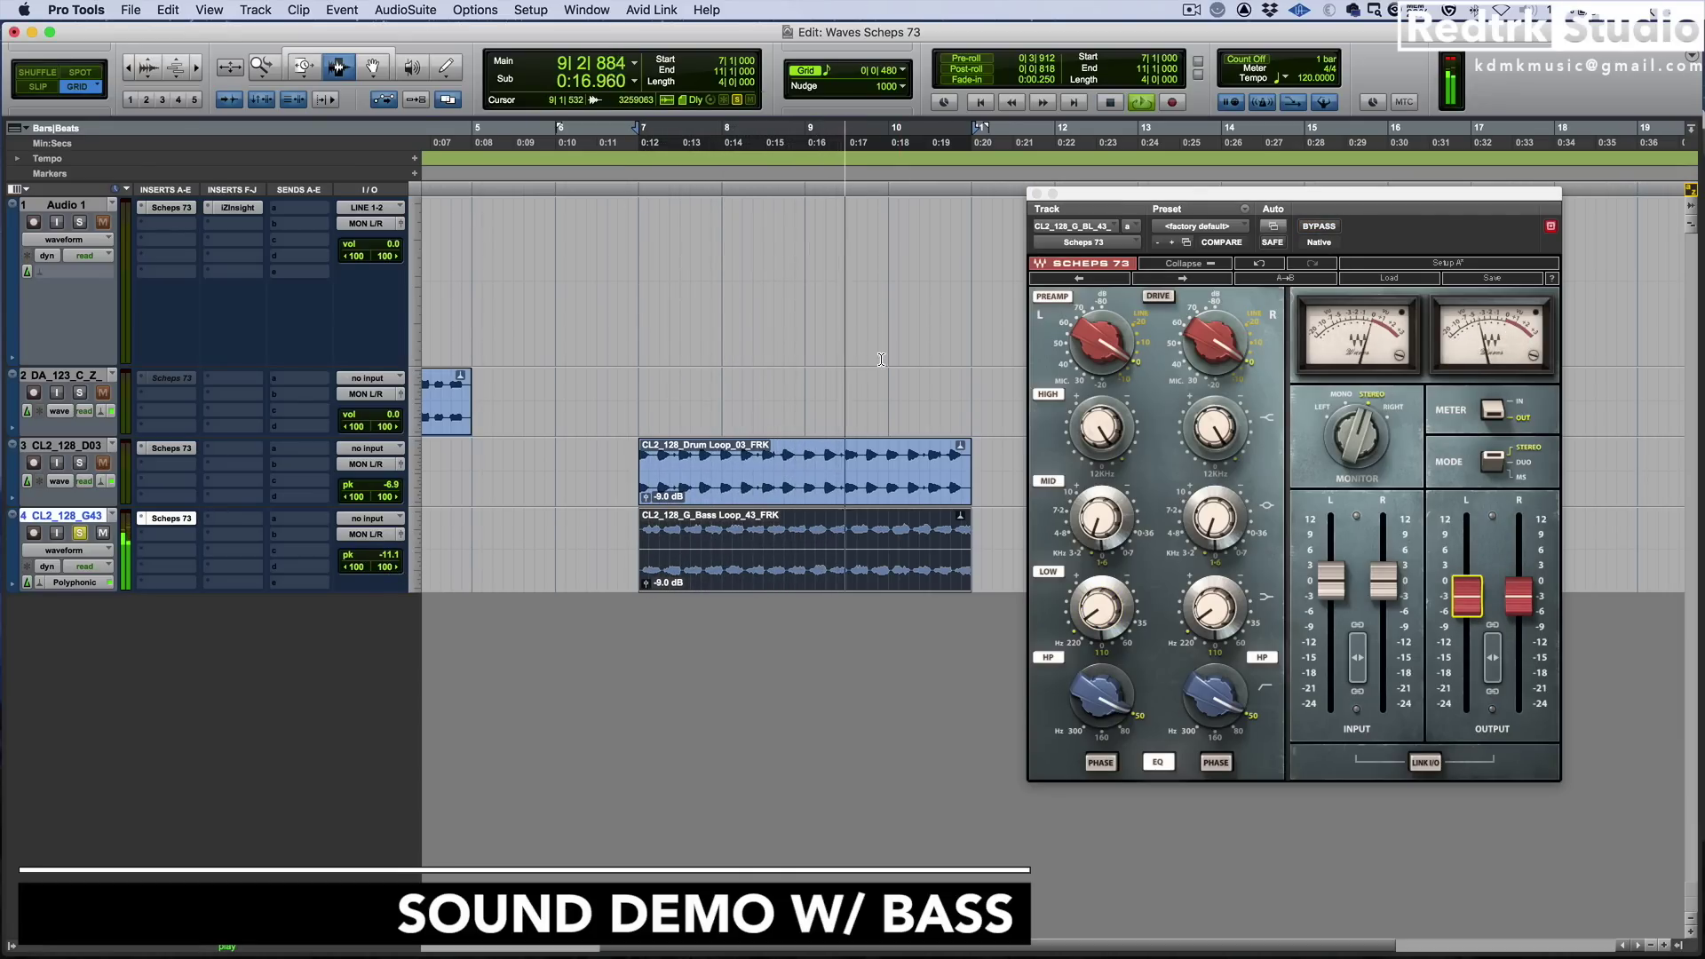
{"action": "left_click", "coordinate": [1307, 231]}
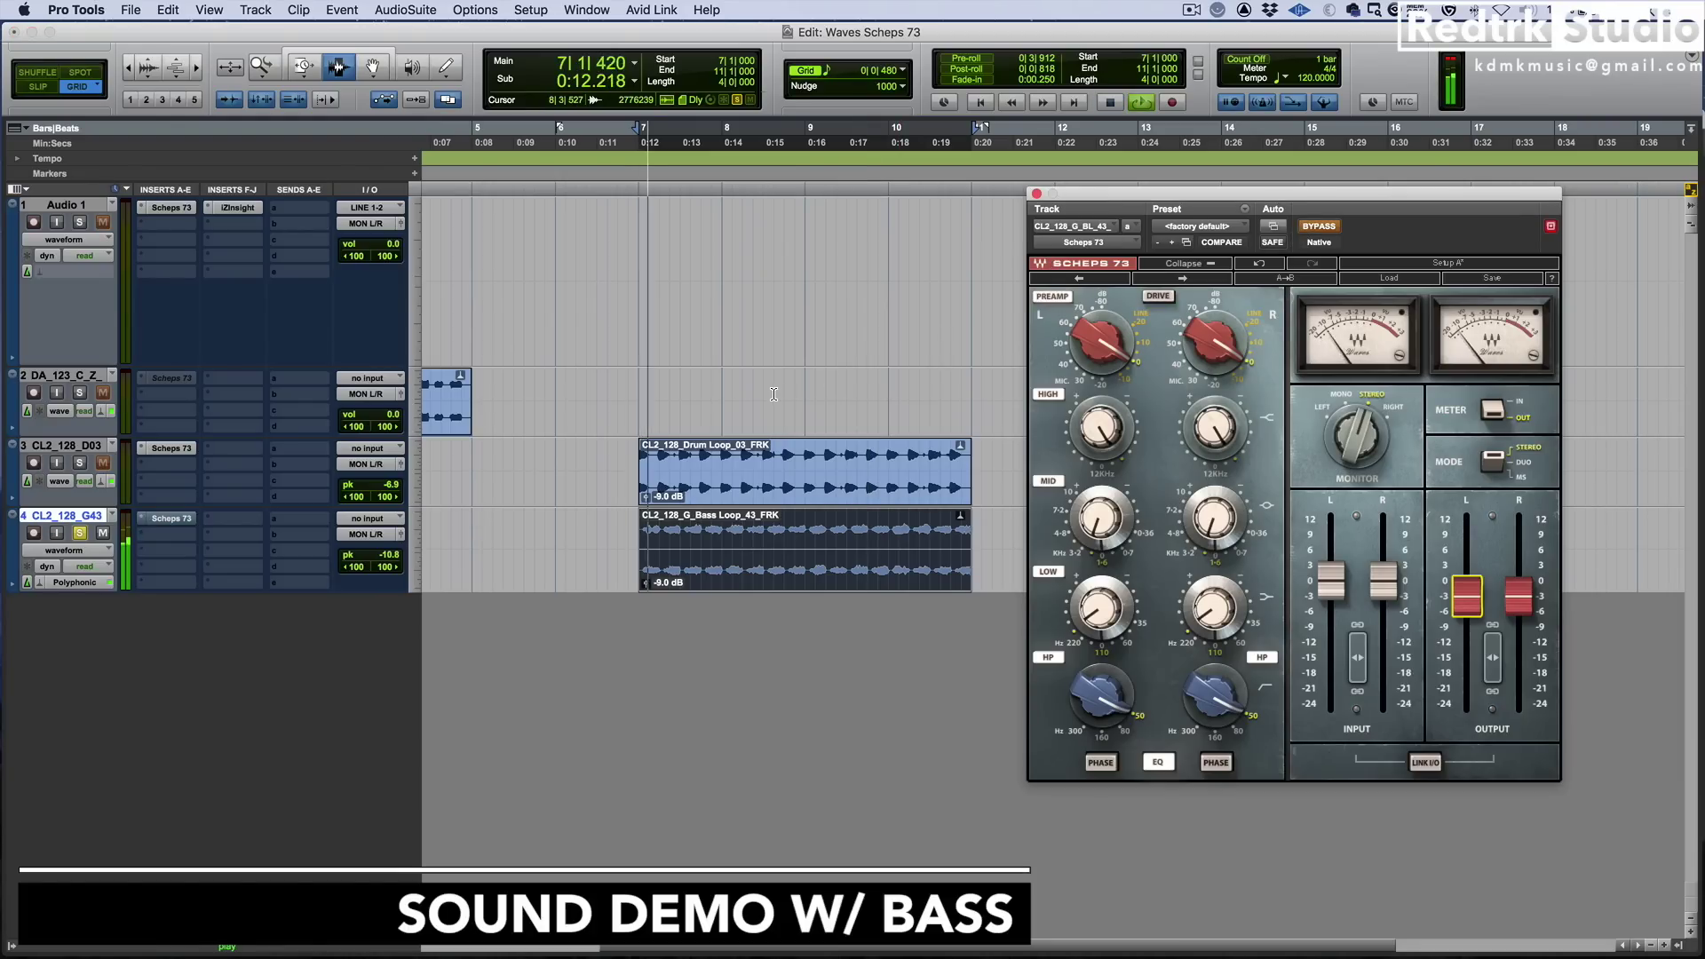
{"action": "left_click", "coordinate": [388, 554]}
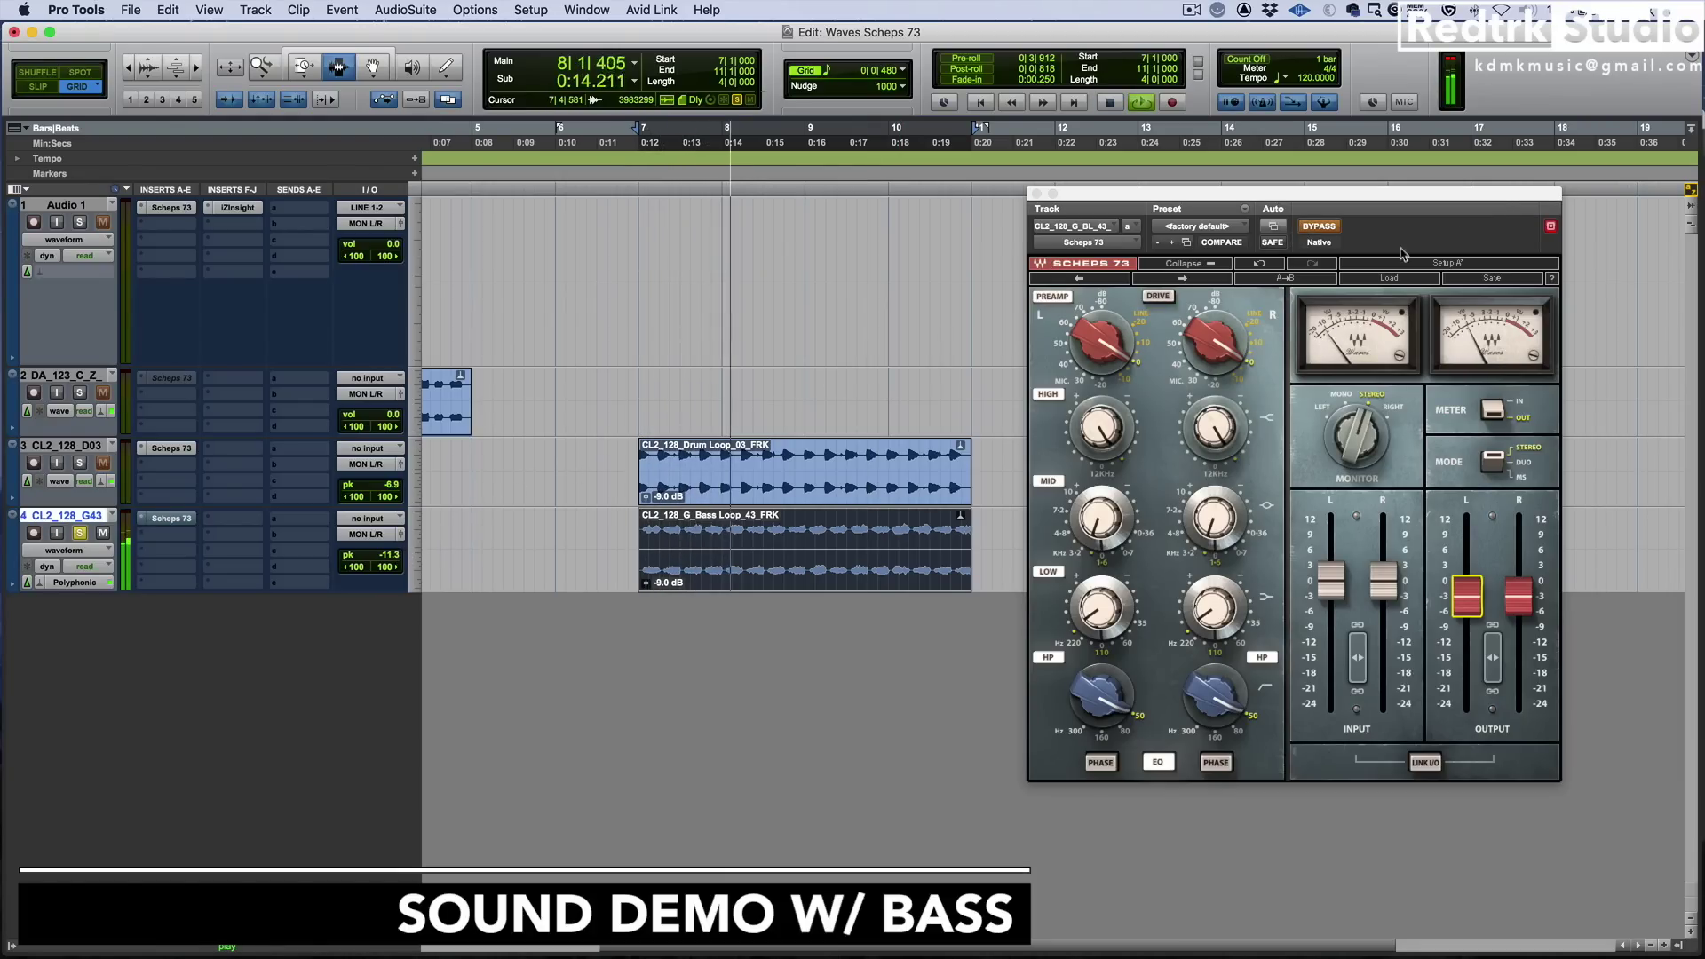
{"action": "left_click", "coordinate": [1317, 228]}
{"action": "key", "text": "space"}
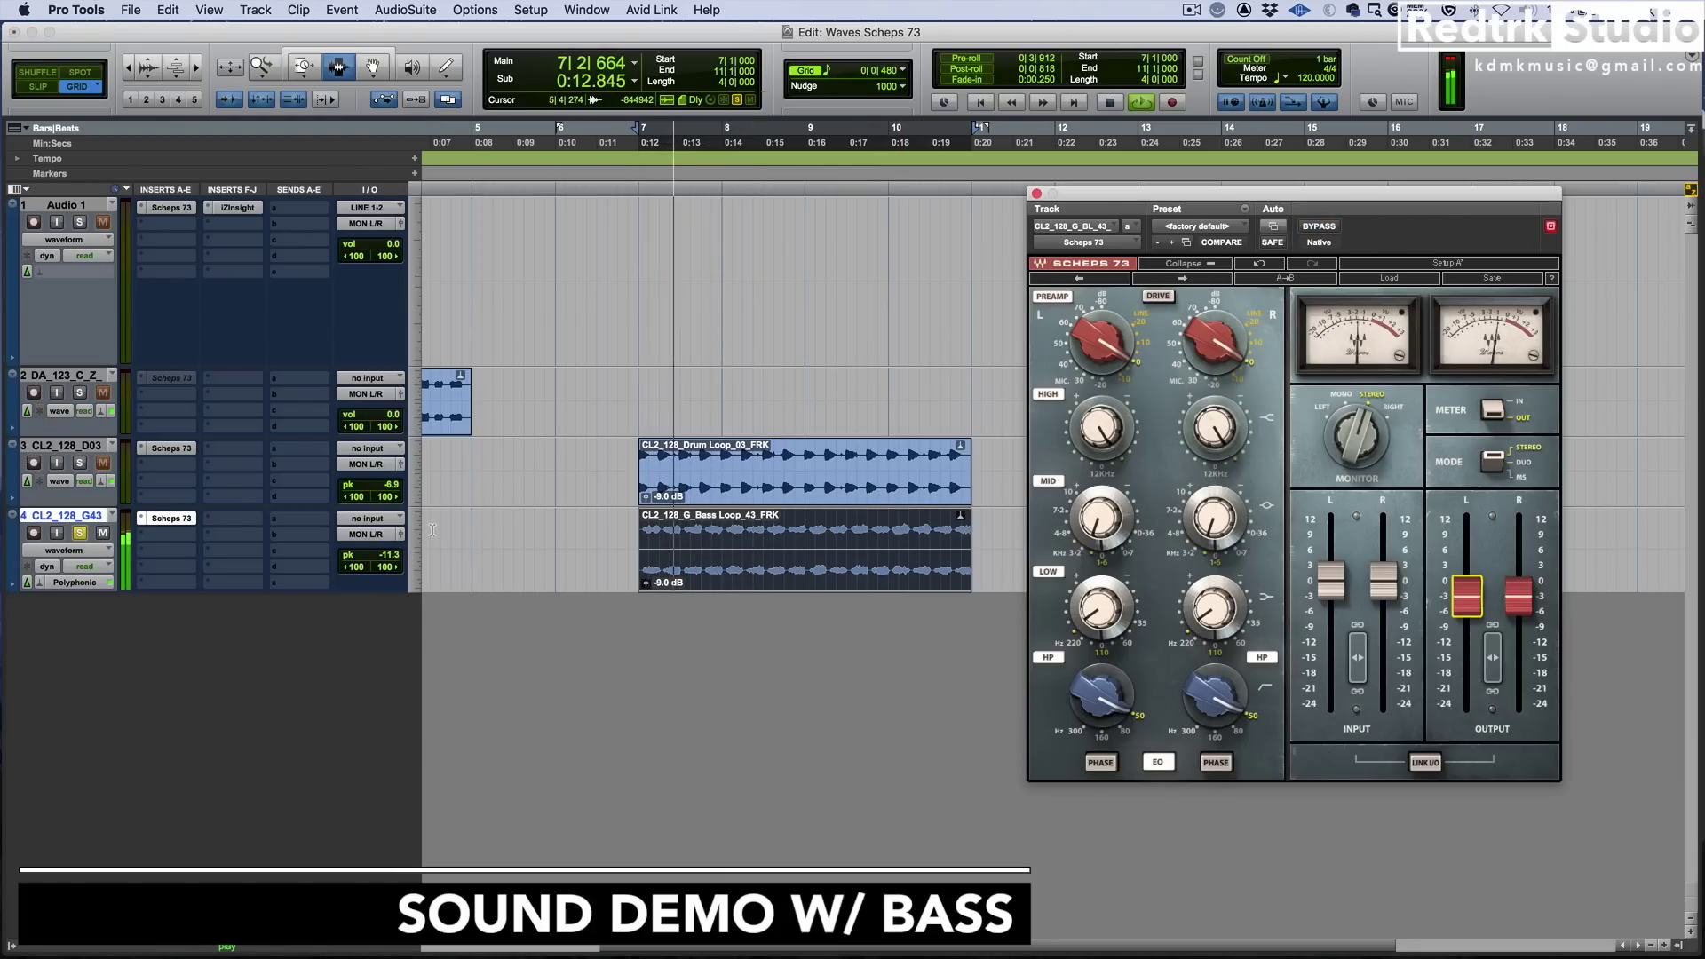
{"action": "key", "text": "space"}
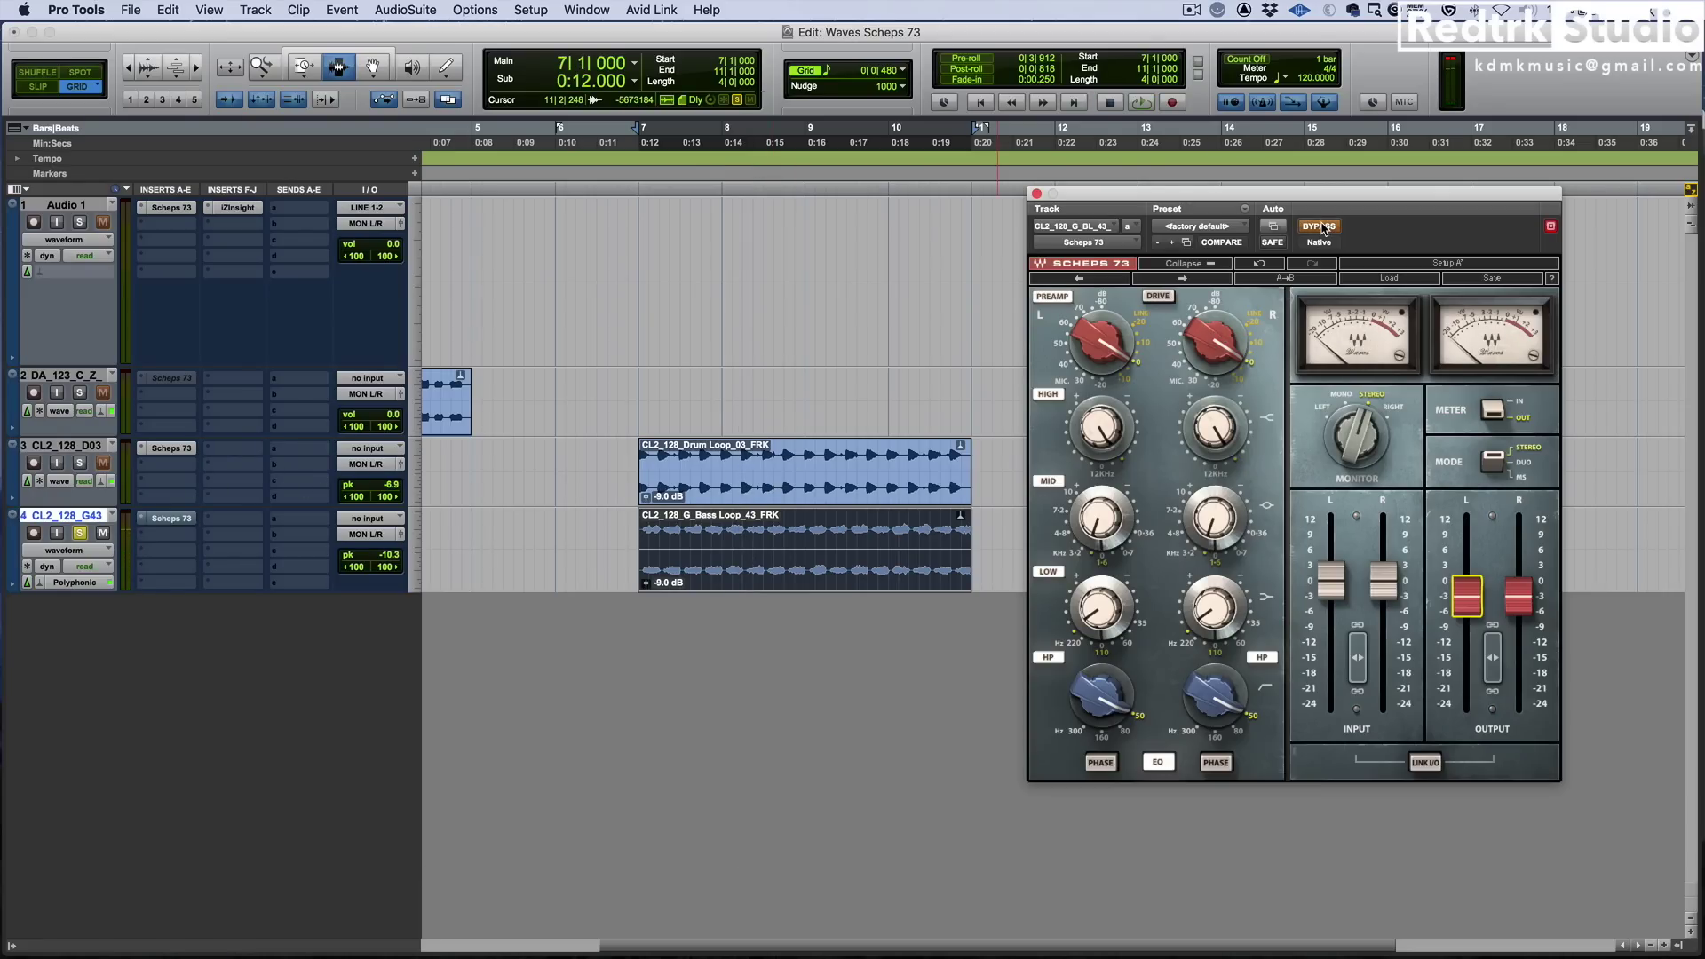
Audition the bass loop from bar 7 with Scheps 73 bypassed, followed by a pass with it engaged
{"action": "key", "text": "space"}
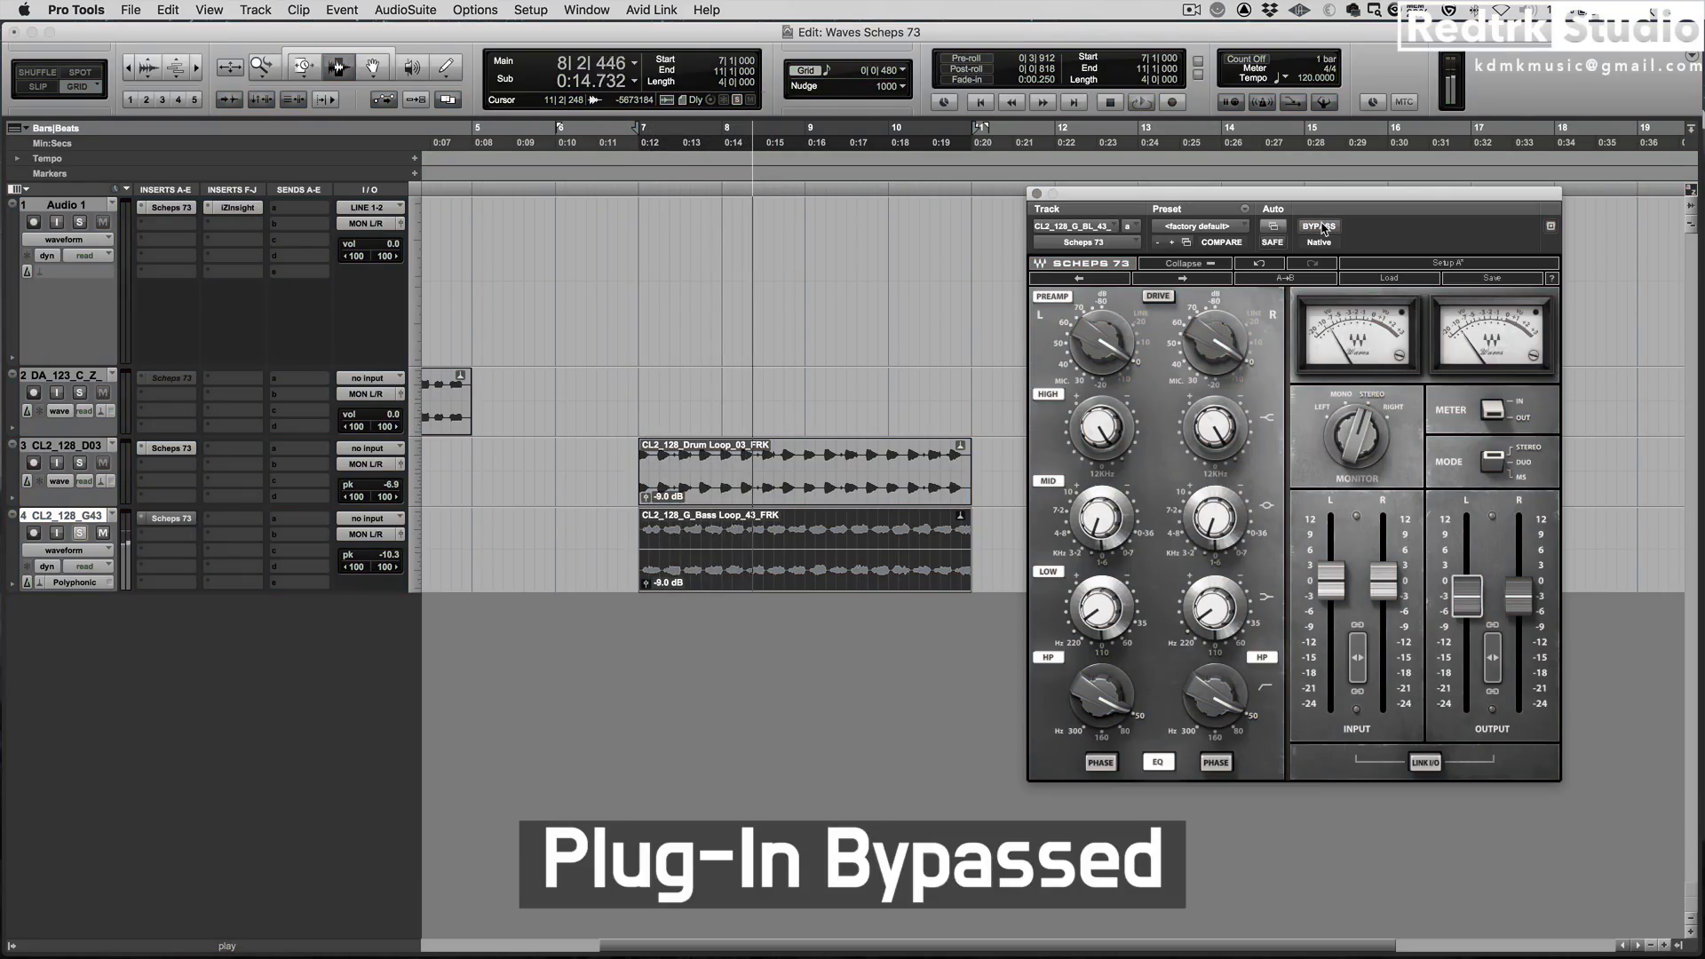
{"action": "key", "text": "space"}
{"action": "left_click", "coordinate": [1322, 227]}
{"action": "key", "text": "space"}
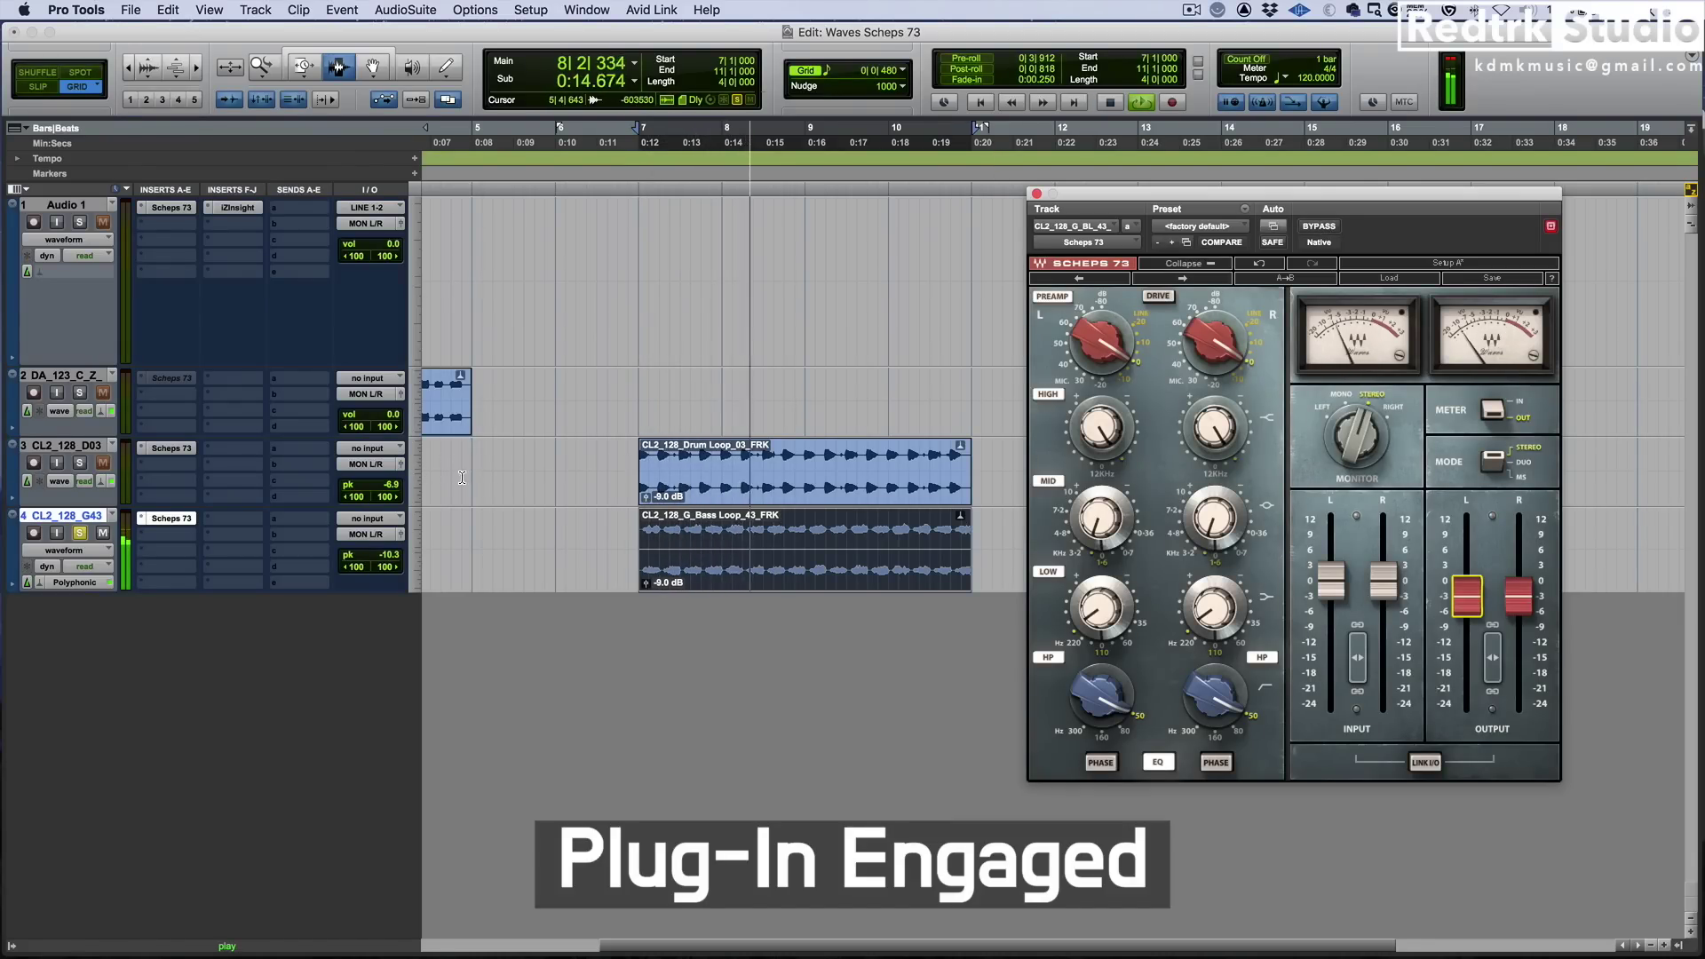
{"action": "key", "text": "space"}
Unsolo the bass track and play the drum and bass loops together with Scheps 73 bypassed on both tracks
{"action": "left_click", "coordinate": [79, 532]}
{"action": "left_click_drag", "start_coordinate": [618, 479], "coordinate": [638, 548]}
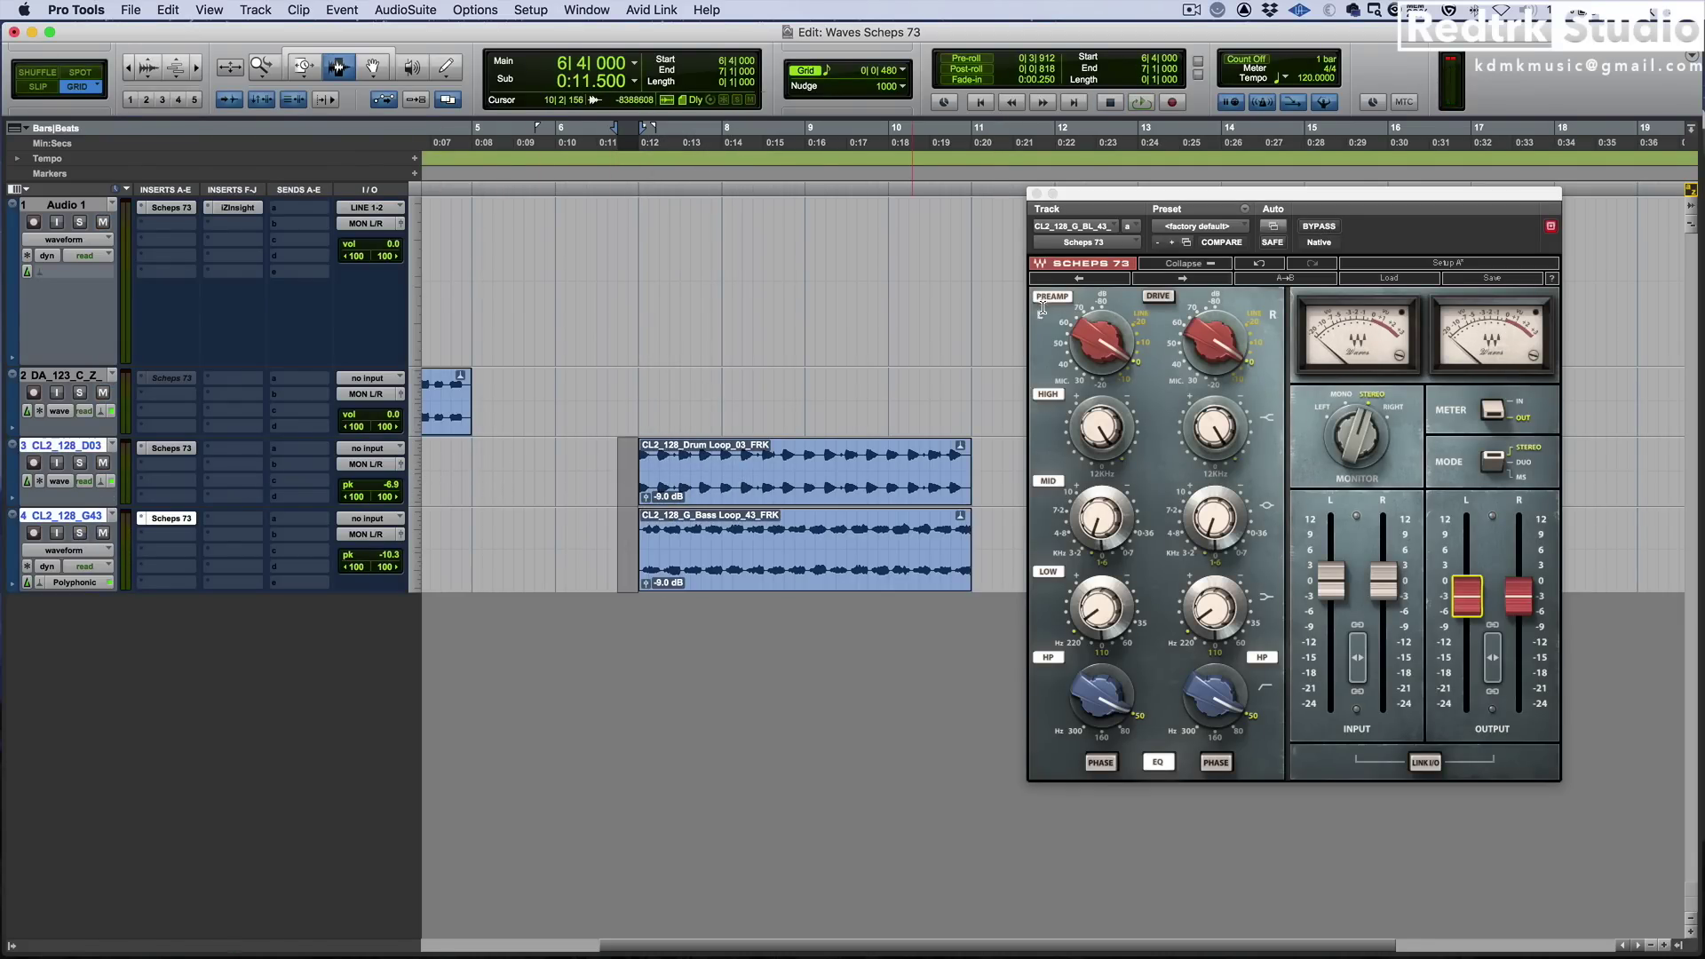
{"action": "key", "text": "shift+a"}
{"action": "left_click", "coordinate": [674, 444]}
{"action": "key", "text": "space"}
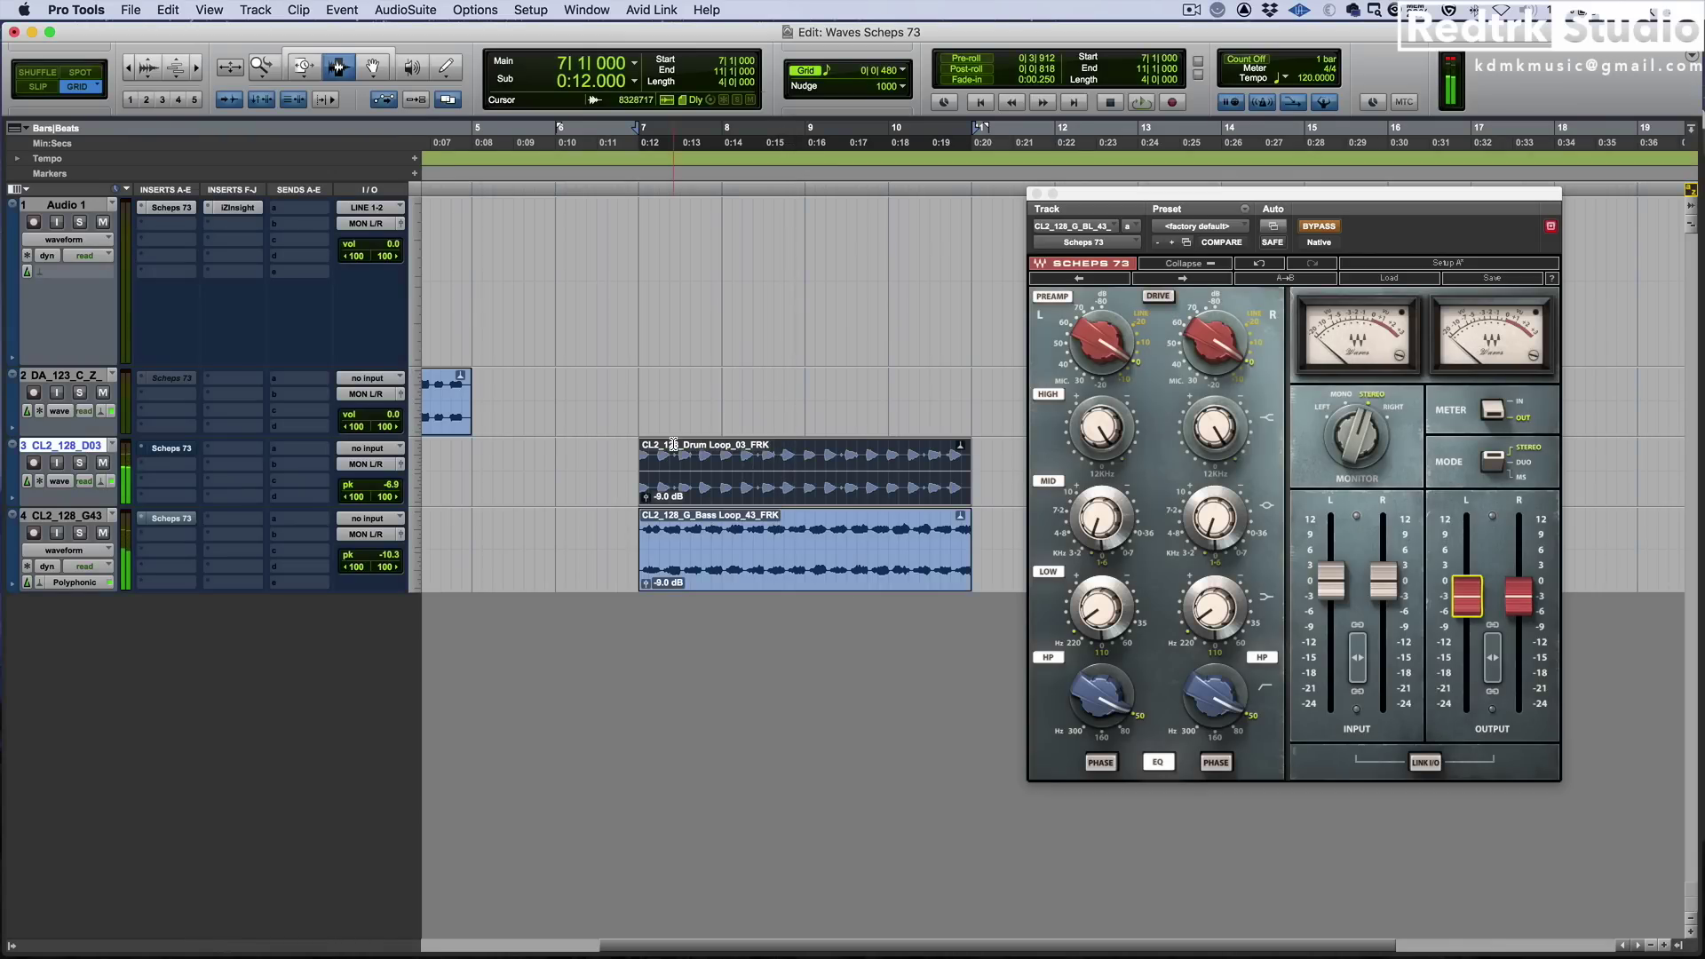
Select both loop clips and audition them with Scheps 73 engaged, moving the plugin window over the clips after stopping playback
{"action": "left_click", "coordinate": [662, 545], "text": "shift"}
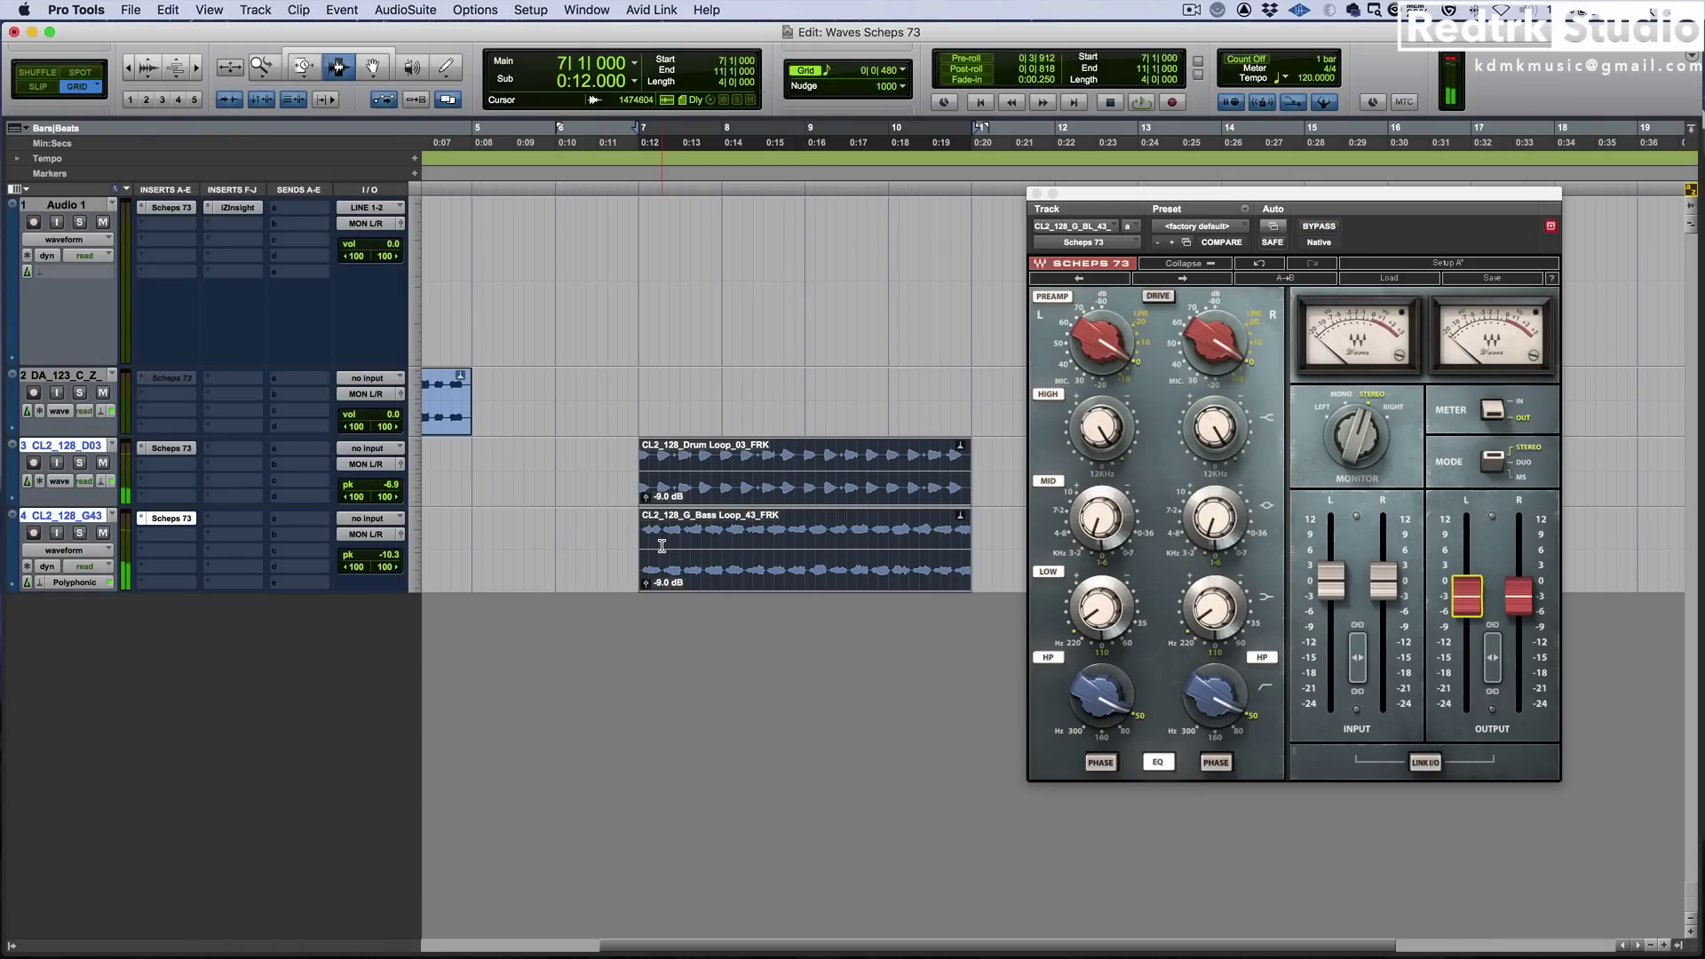
{"action": "key", "text": "space"}
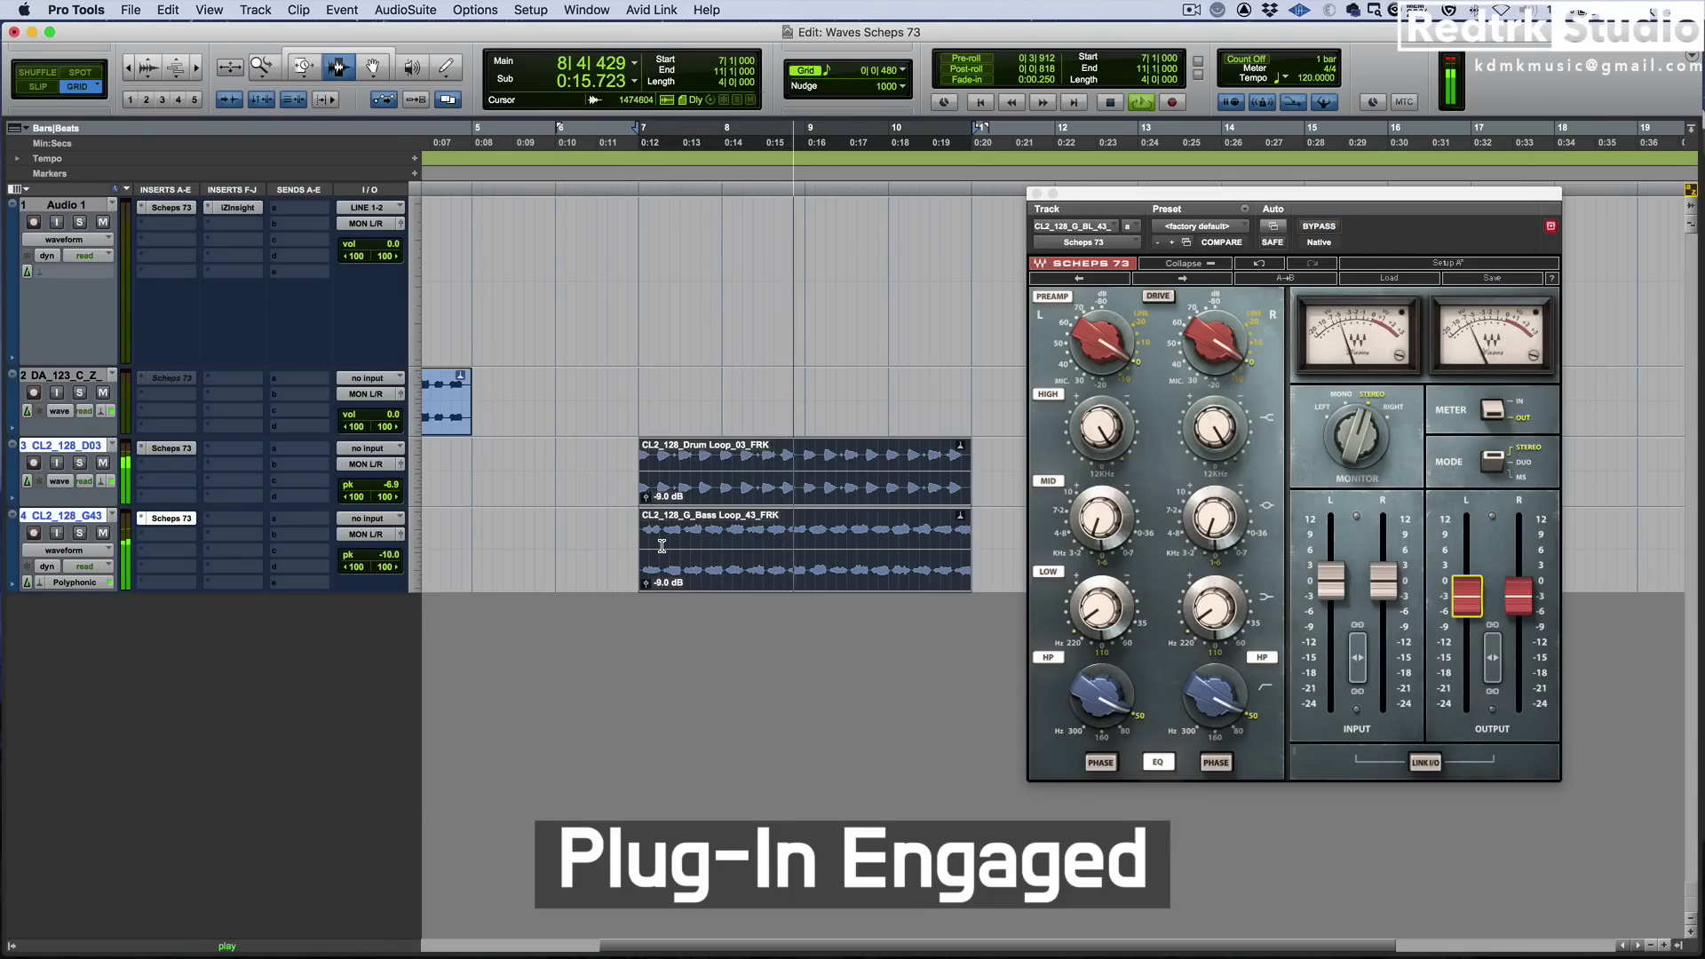
{"action": "key", "text": "space"}
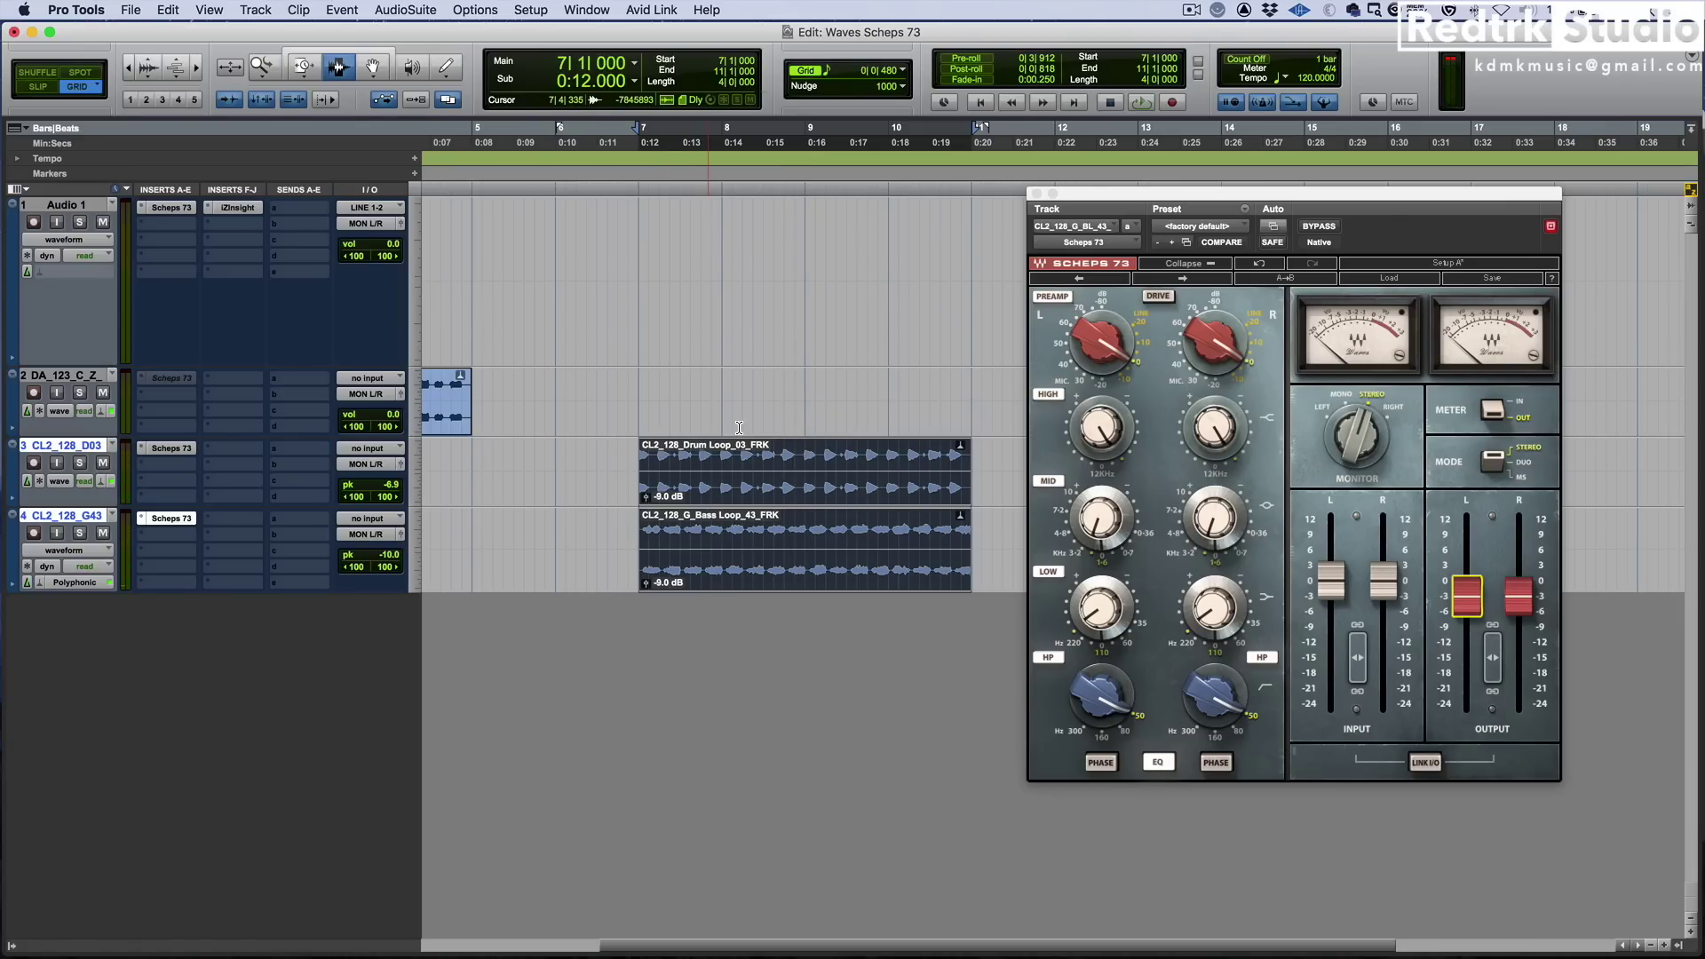
{"action": "left_click_drag", "start_coordinate": [1112, 196], "coordinate": [920, 199]}
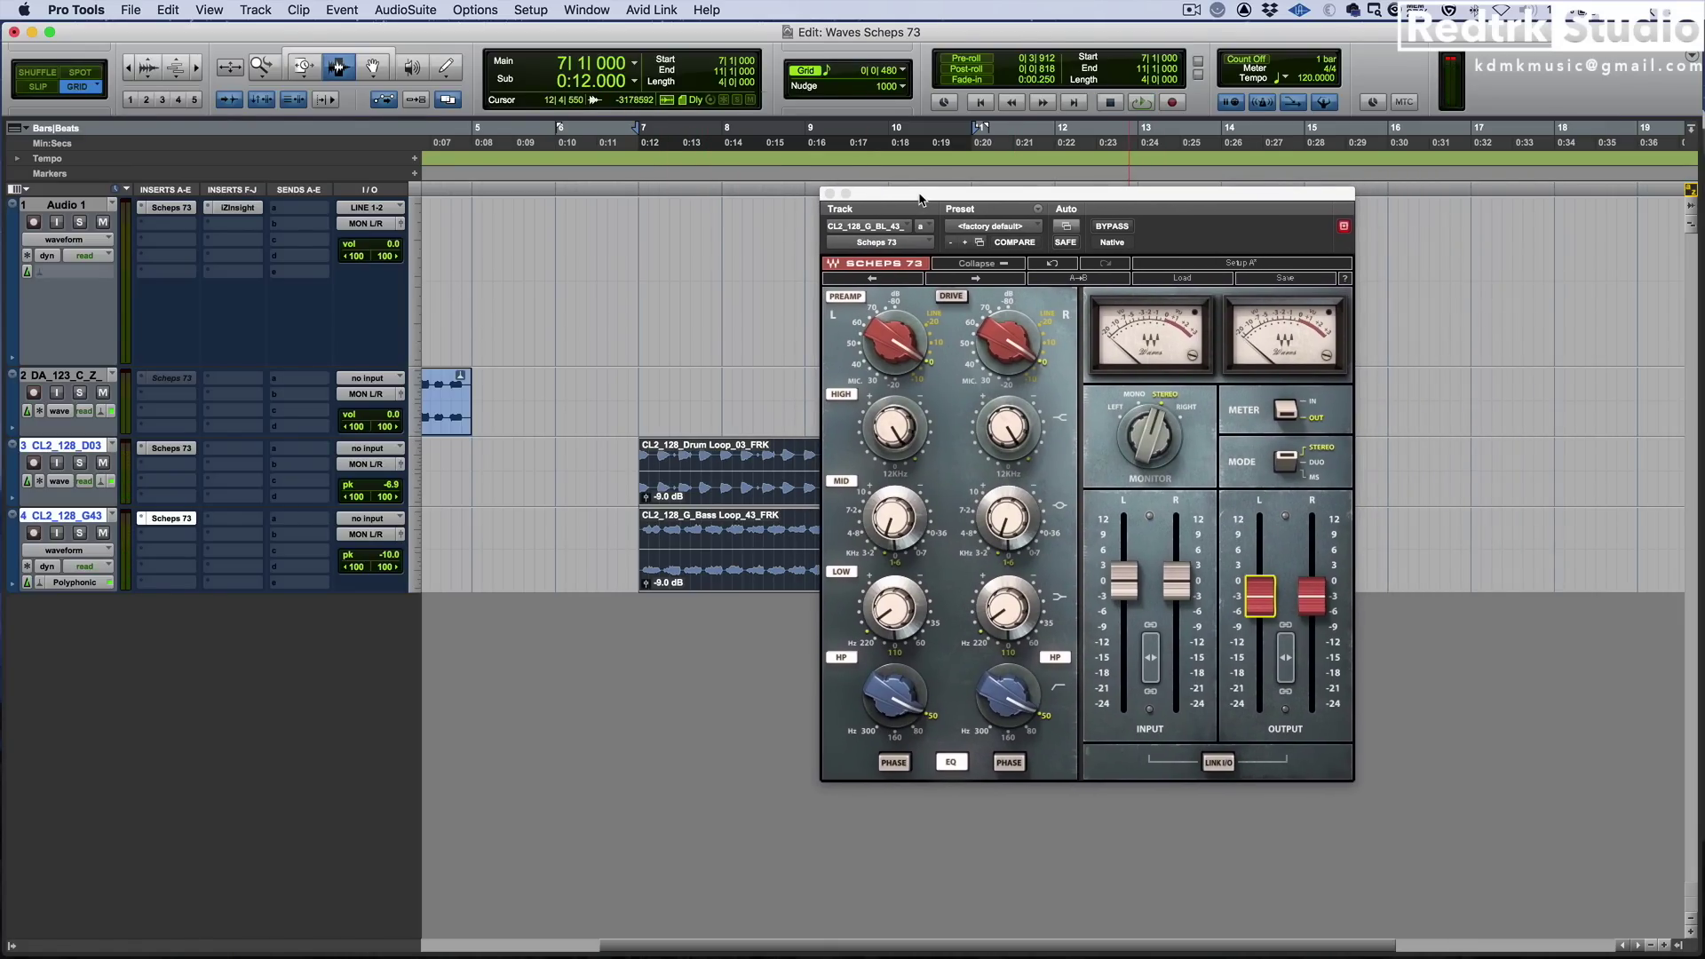